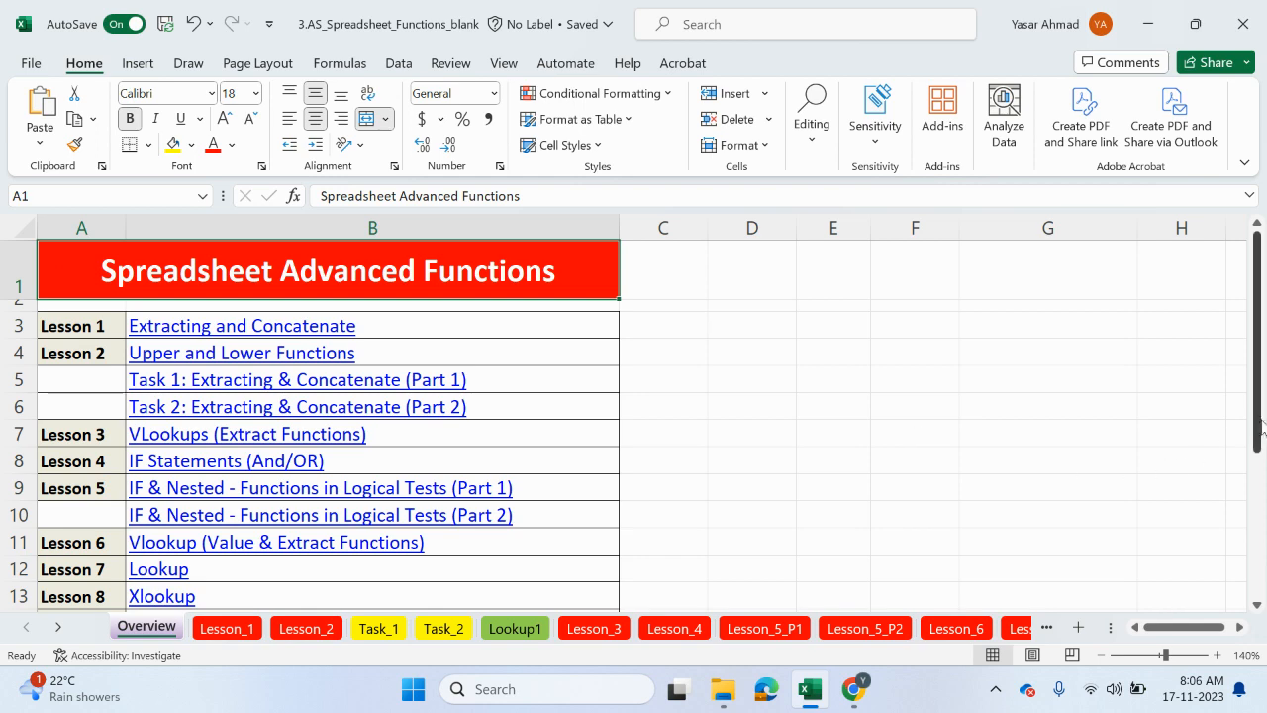
Step: Follow the overview link to the Lesson 9 IF Error (Part 1) worksheet
{"action": "left_click_drag", "start_coordinate": [1258, 425], "coordinate": [1263, 540]}
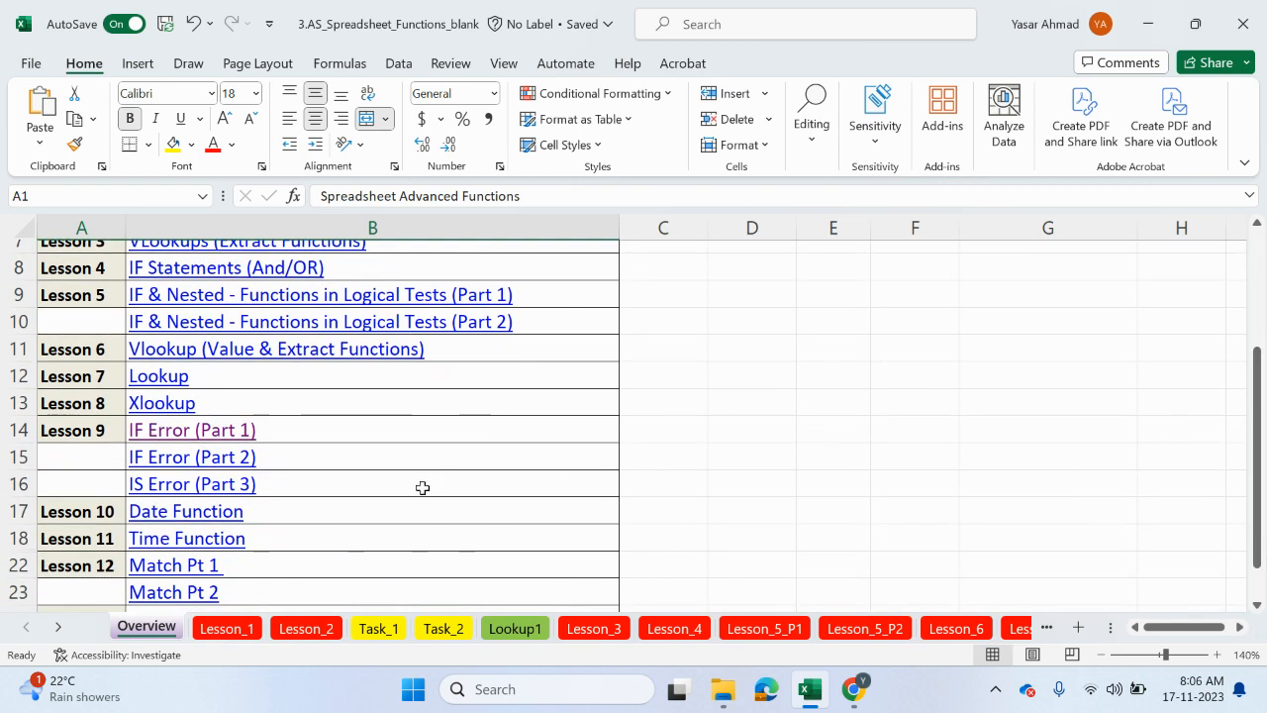
{"action": "left_click", "coordinate": [180, 433]}
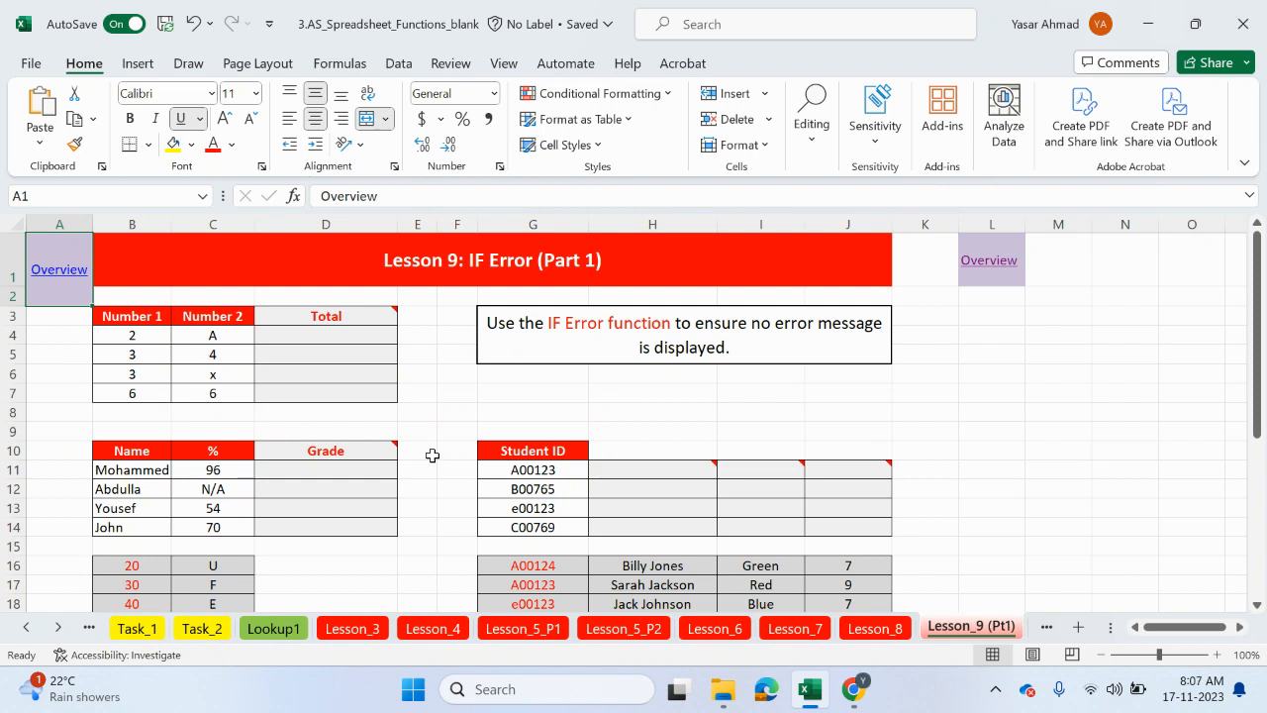
{"action": "left_click", "coordinate": [550, 393]}
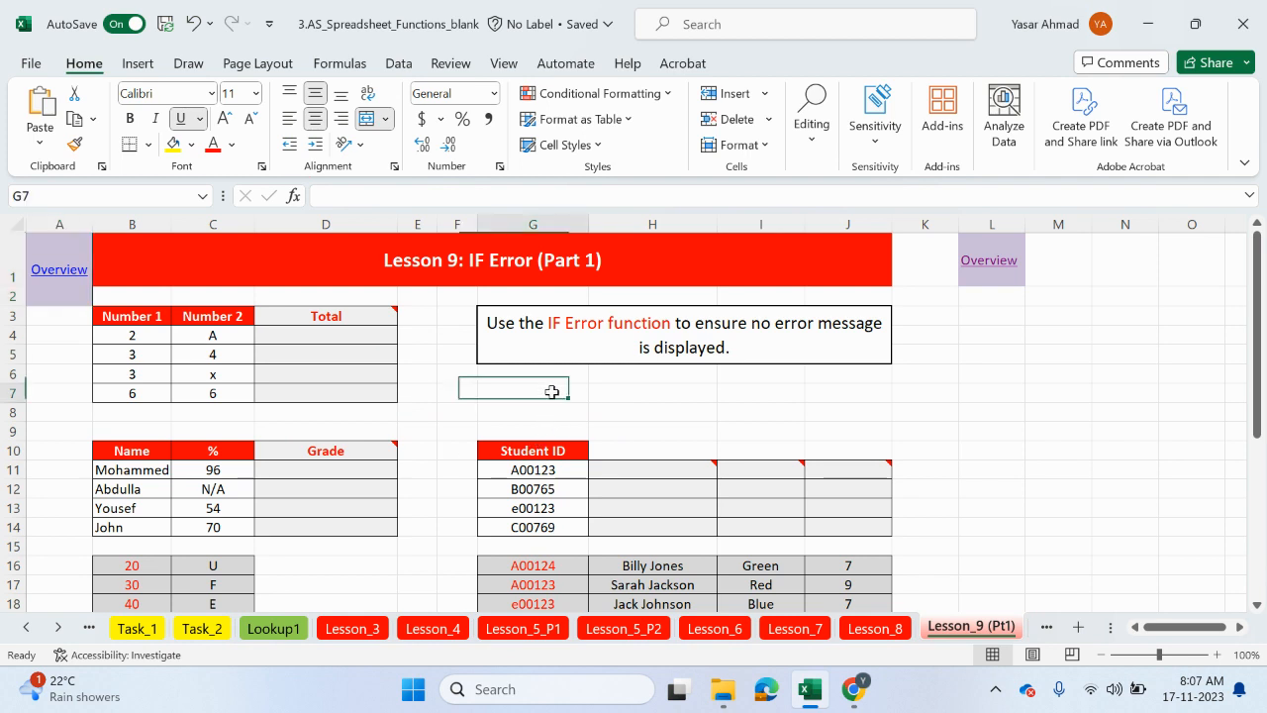
{"action": "type", "text": "=if"}
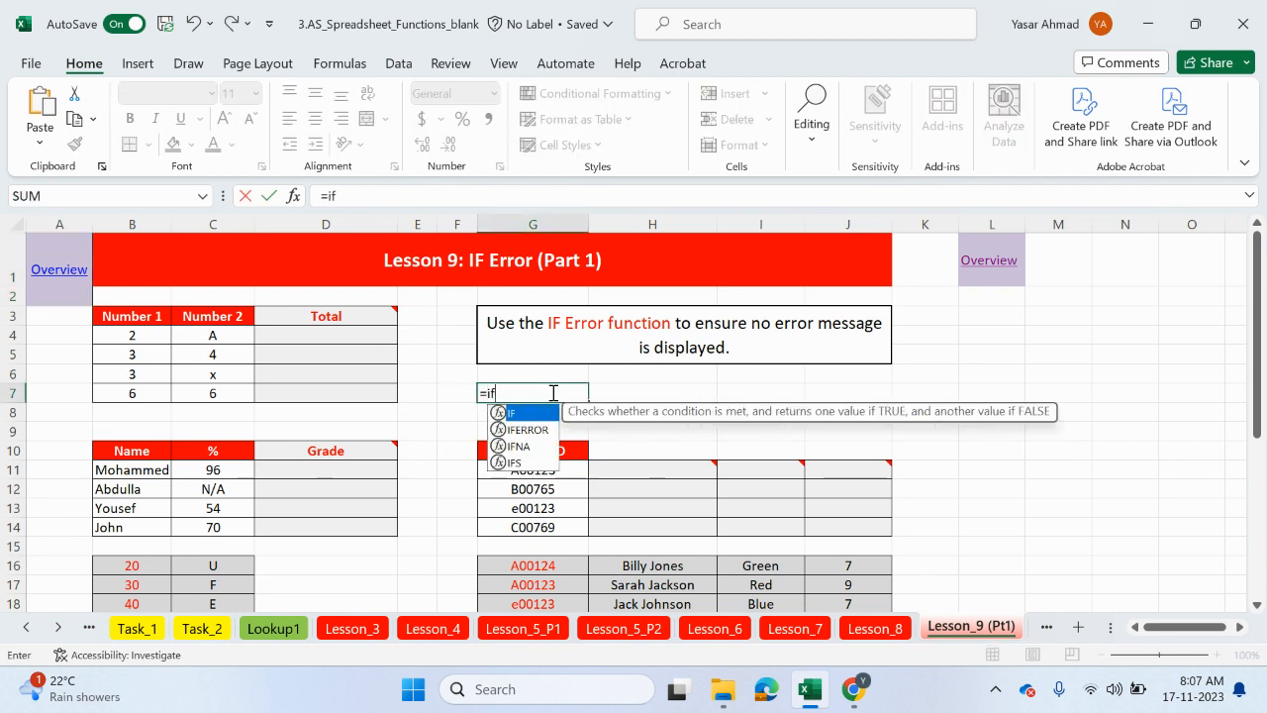
{"action": "left_click", "coordinate": [525, 431]}
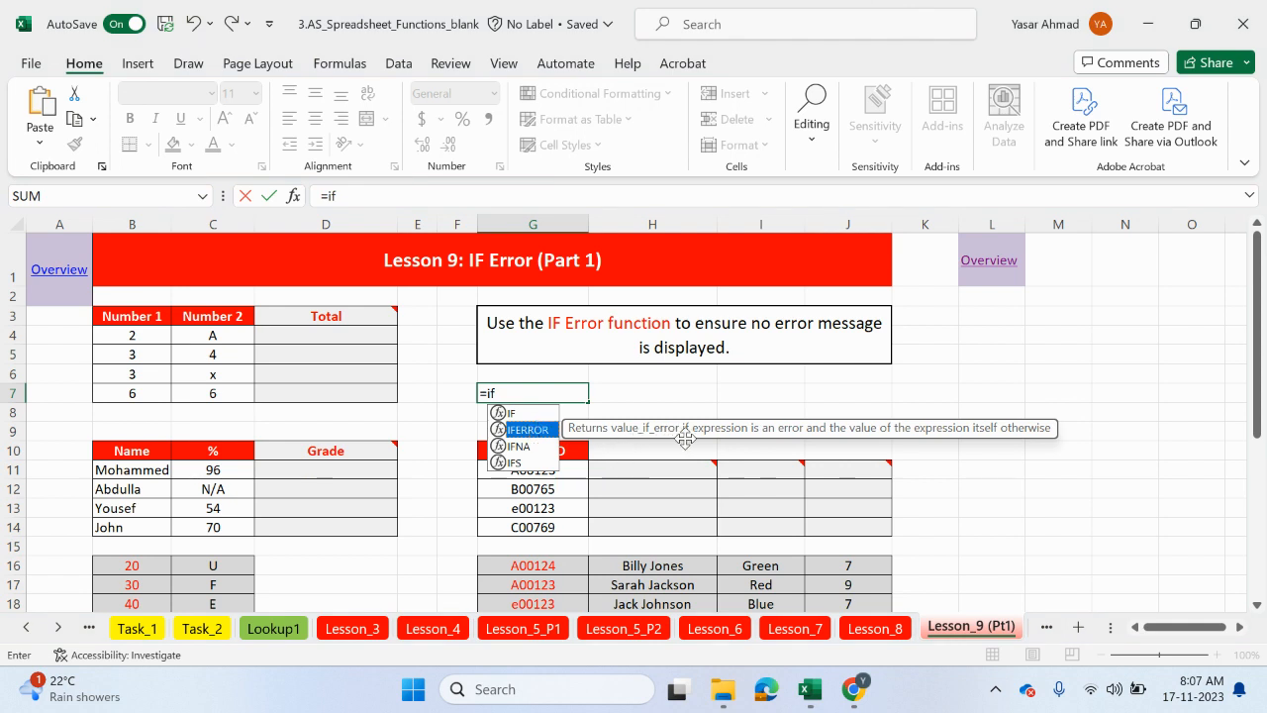
{"action": "key", "text": "BackSpace"}
{"action": "key", "text": "BackSpace"}
{"action": "key", "text": "BackSpace"}
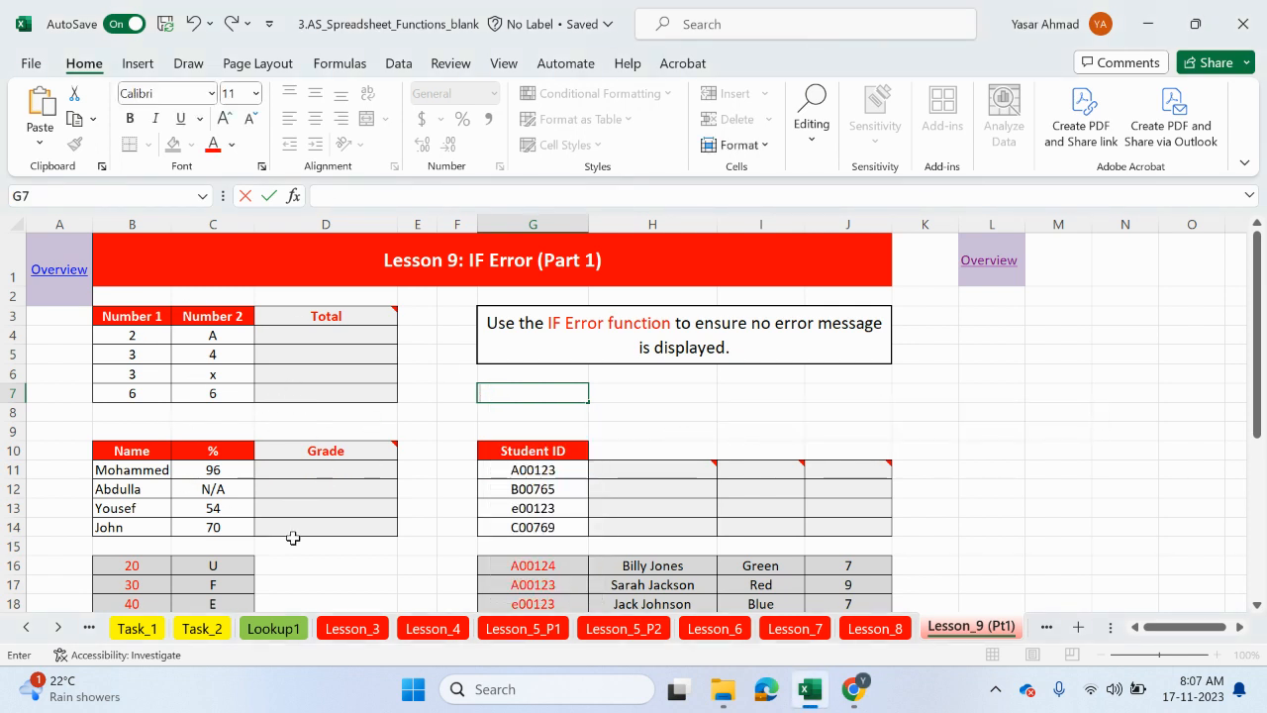
Step: Enter =B4+C4 in the first Total cell, D4, and fill the formula down through D7
{"action": "mouse_move", "coordinate": [391, 312]}
{"action": "left_click", "coordinate": [291, 338]}
{"action": "type", "text": "="}
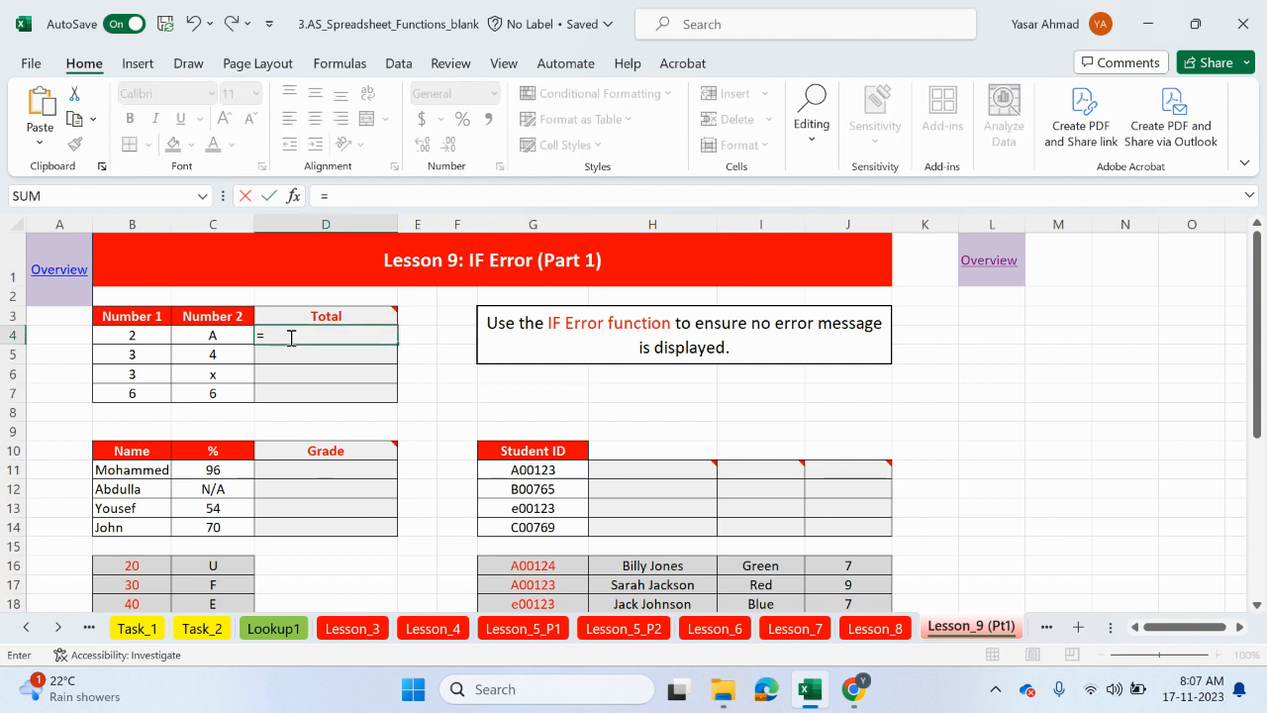
{"action": "left_click", "coordinate": [132, 338]}
{"action": "type", "text": "+"}
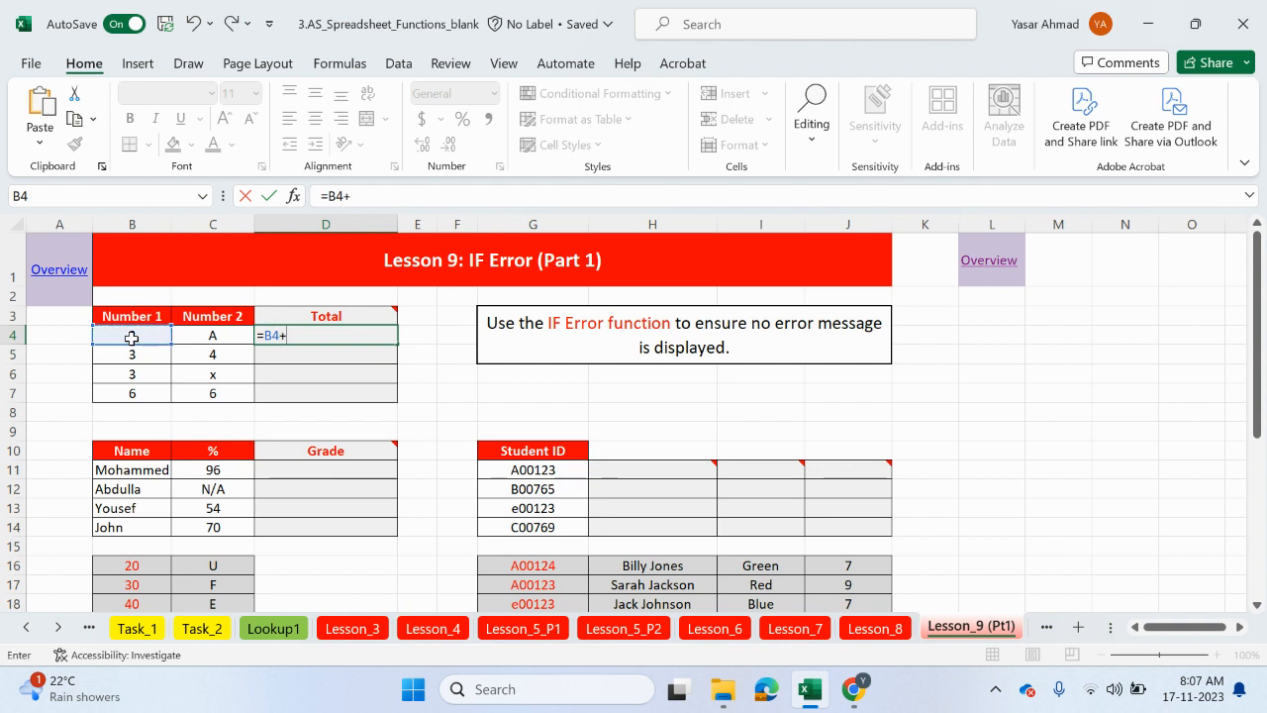
{"action": "left_click", "coordinate": [224, 338]}
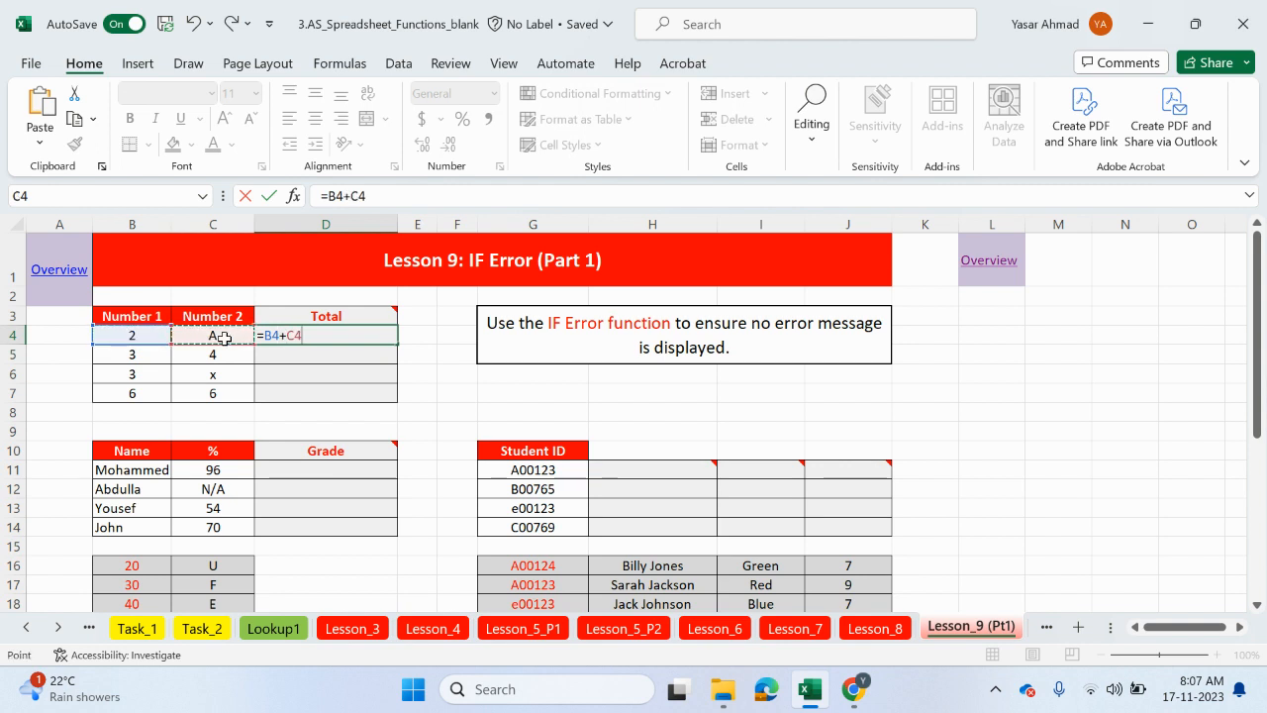
{"action": "key", "text": "Return"}
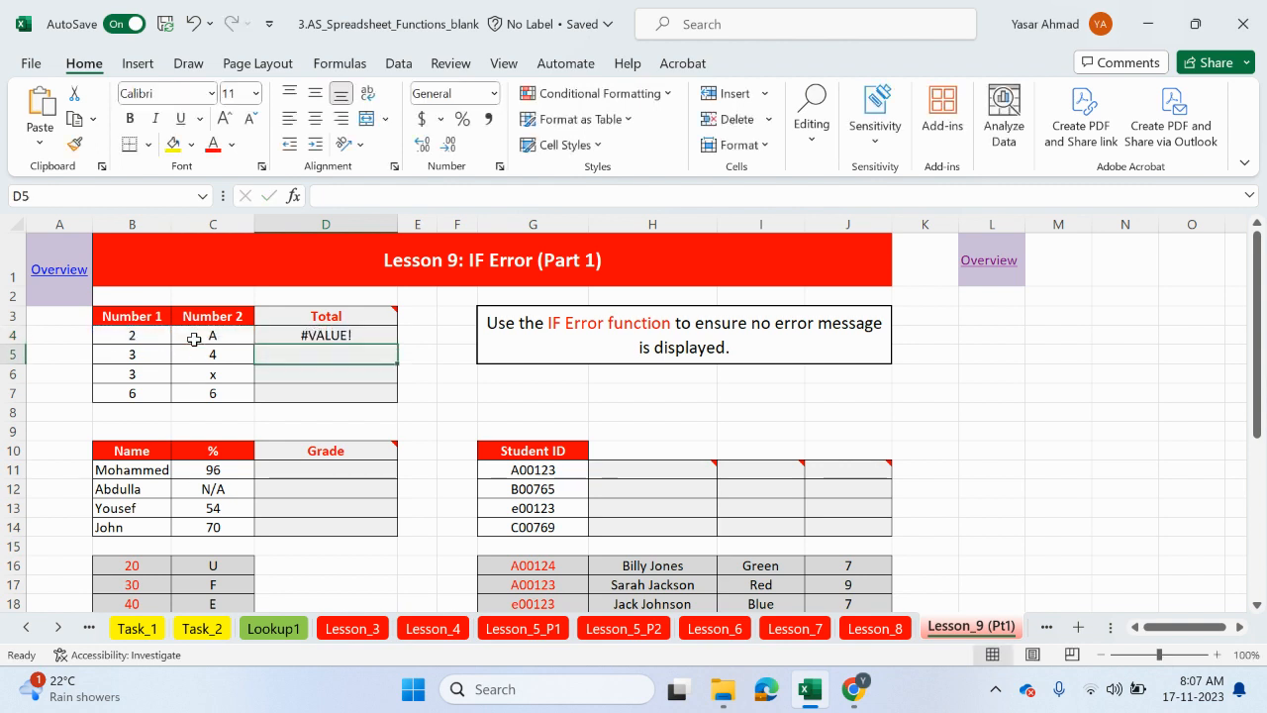
{"action": "left_click", "coordinate": [375, 334]}
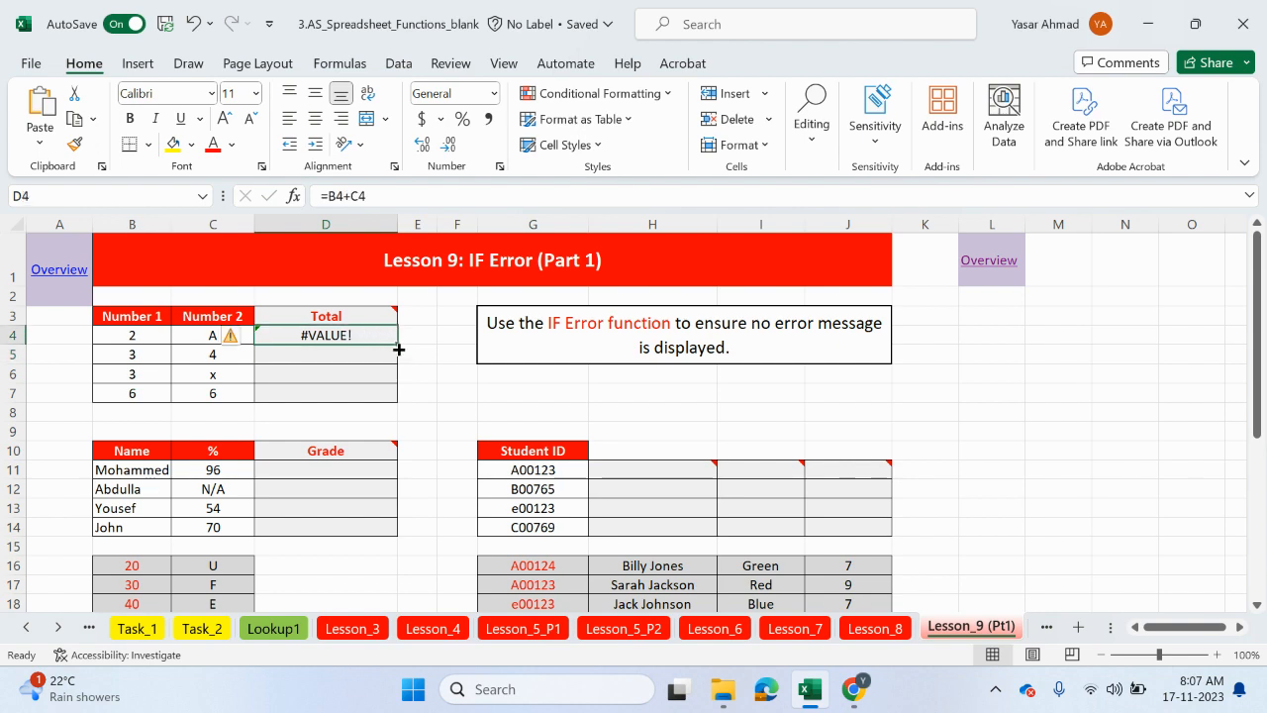
{"action": "left_click_drag", "start_coordinate": [398, 349], "coordinate": [375, 406]}
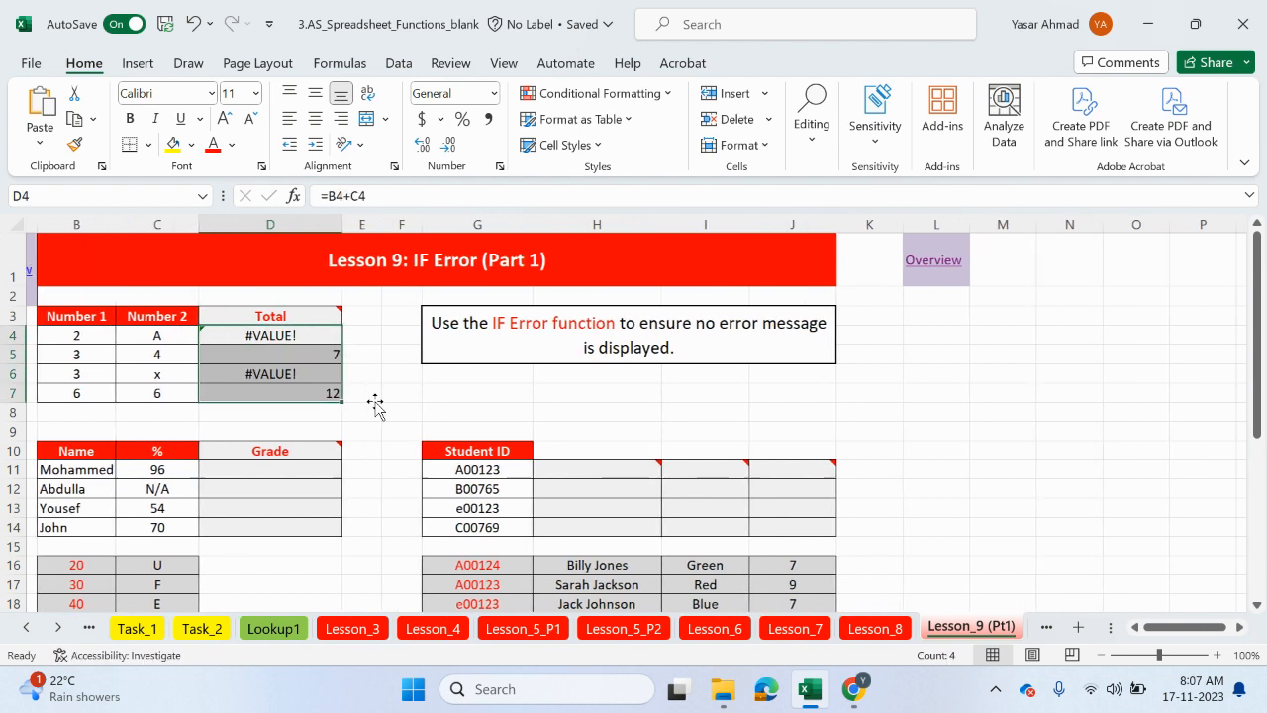
{"action": "left_click_drag", "start_coordinate": [1170, 626], "coordinate": [1160, 636]}
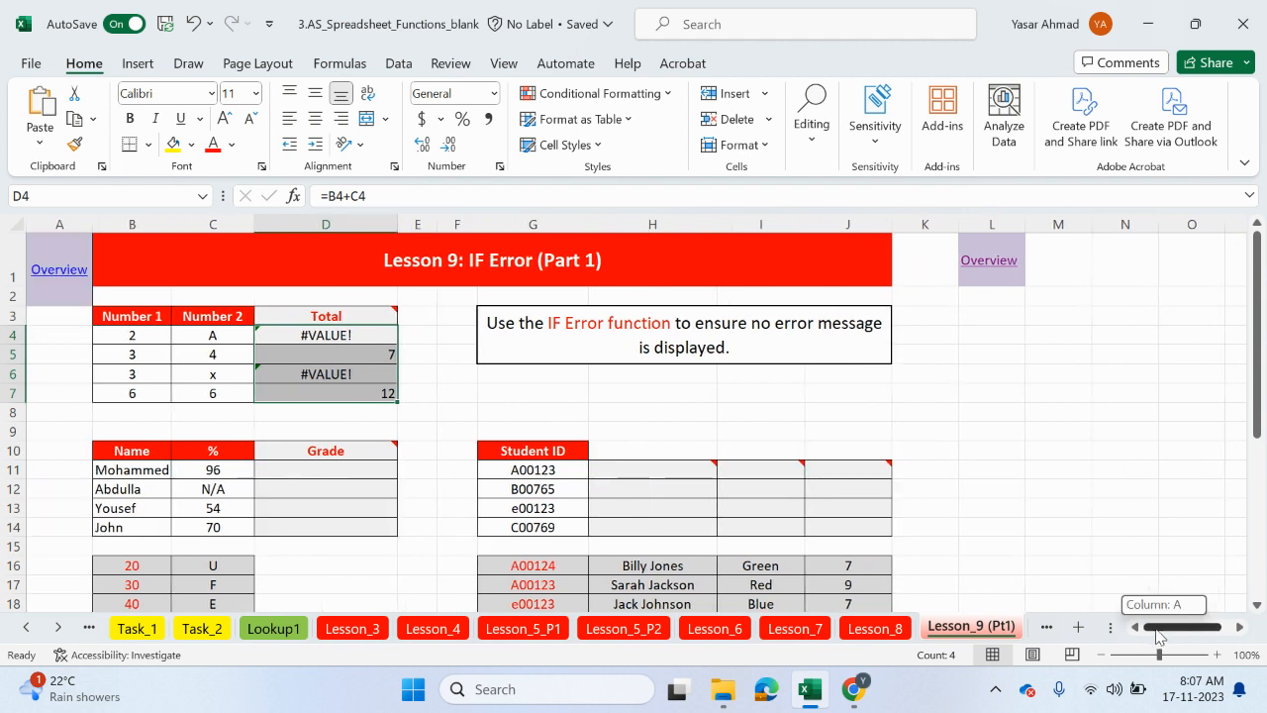
Step: Compare the Number 1 and Number 2 entries in rows 5 to 7 with their totals
{"action": "left_click", "coordinate": [134, 355]}
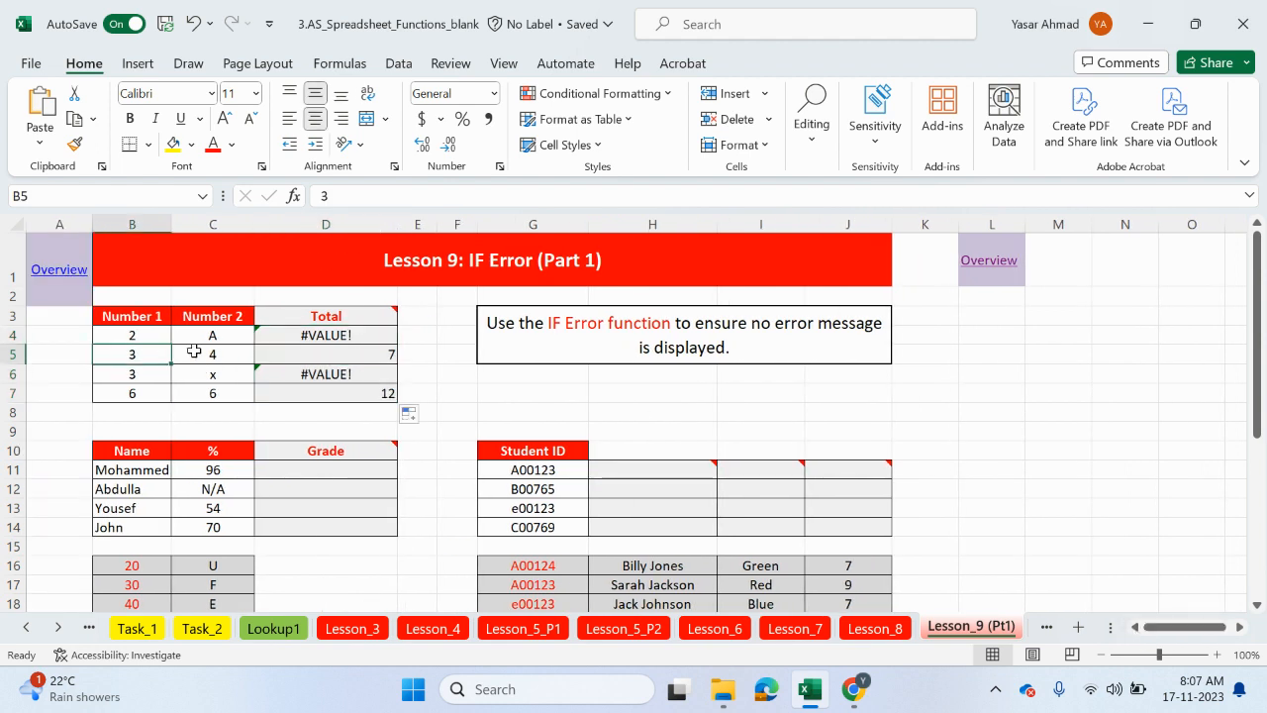
{"action": "left_click", "coordinate": [196, 352]}
{"action": "left_click", "coordinate": [318, 353]}
{"action": "left_click", "coordinate": [147, 377]}
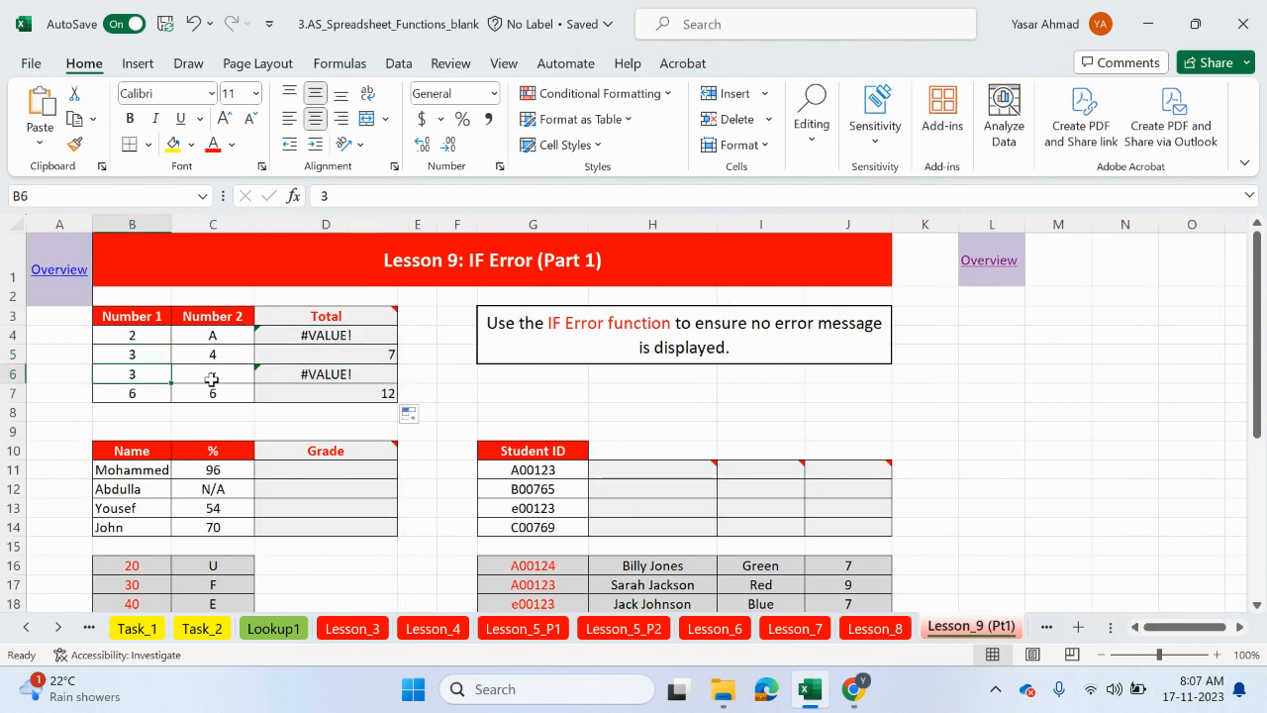
{"action": "left_click", "coordinate": [212, 379]}
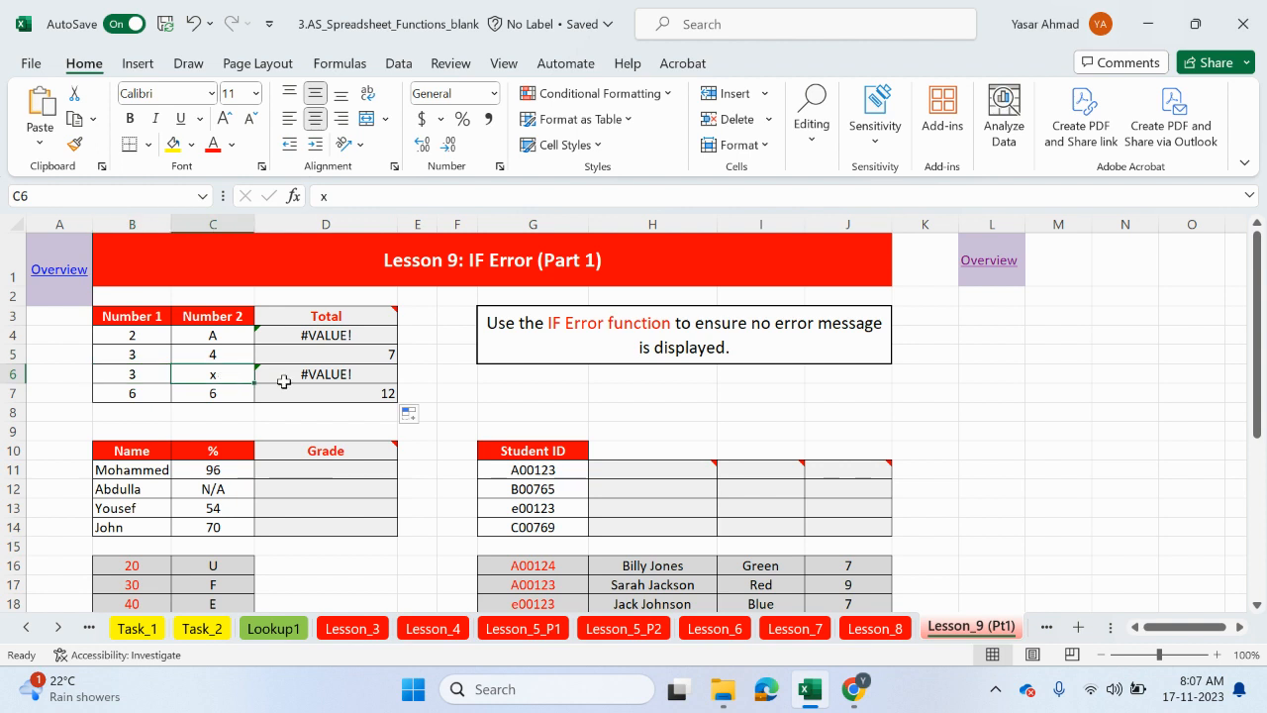
{"action": "left_click", "coordinate": [127, 398]}
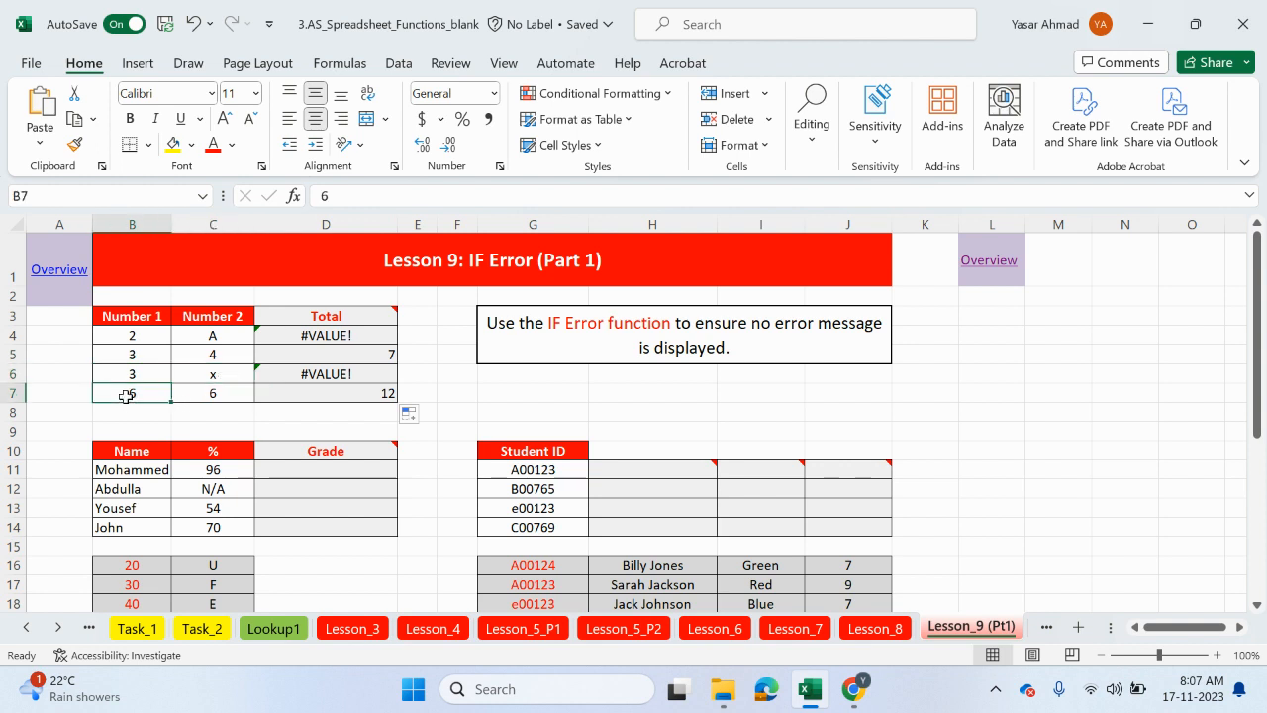
{"action": "left_click", "coordinate": [200, 397]}
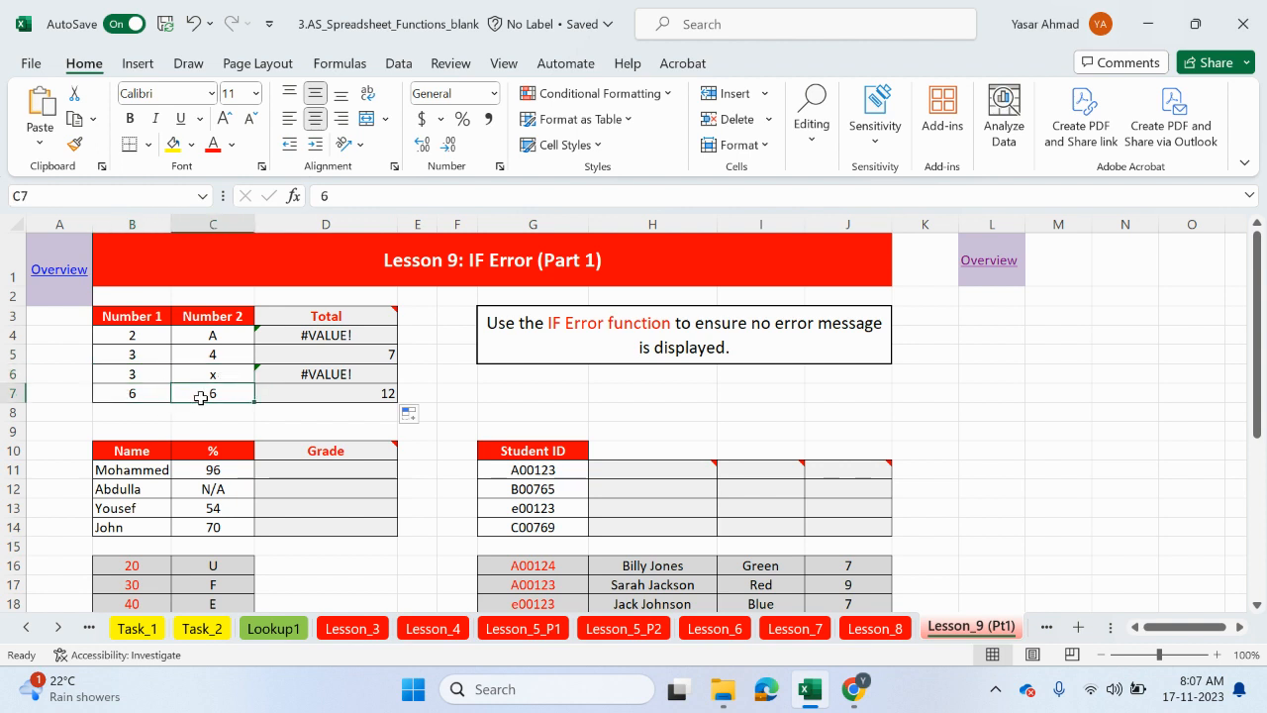
Step: Wrap the sum in D4 in IFERROR with an empty-text fallback, giving =IFERROR(B4+C4,"")
{"action": "left_click", "coordinate": [353, 334]}
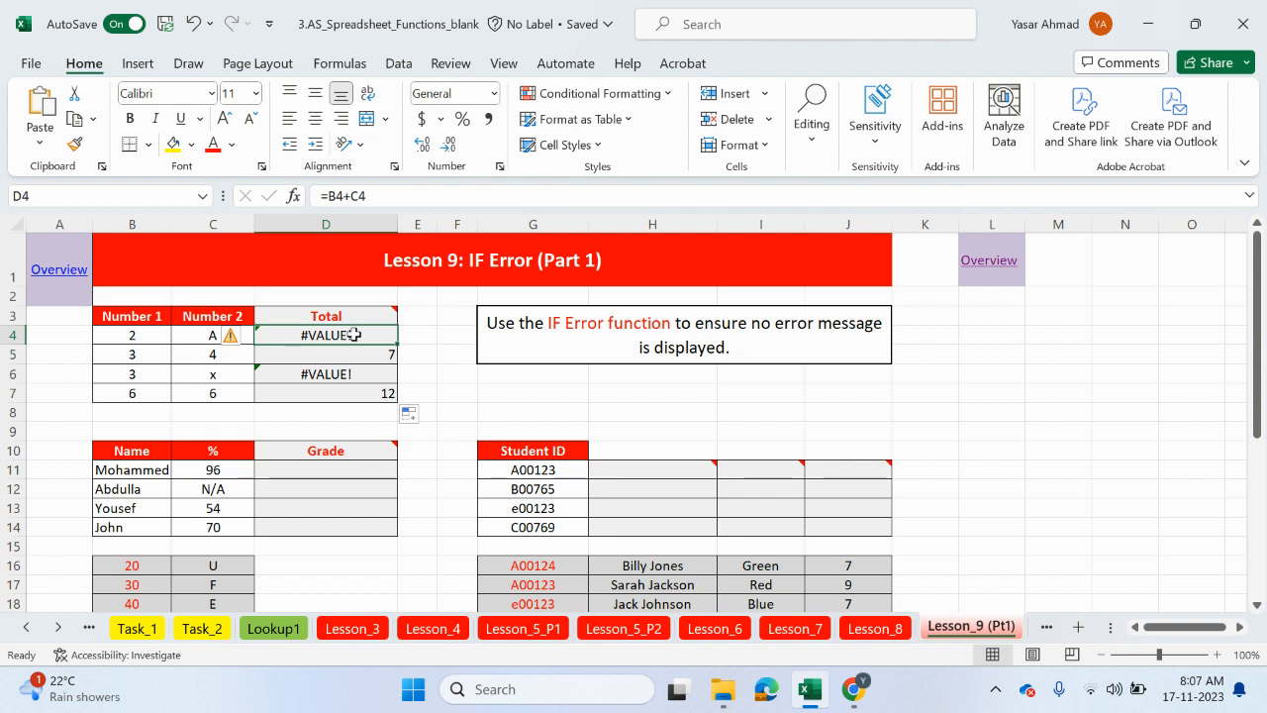
{"action": "left_click", "coordinate": [332, 196]}
{"action": "type", "text": "if"}
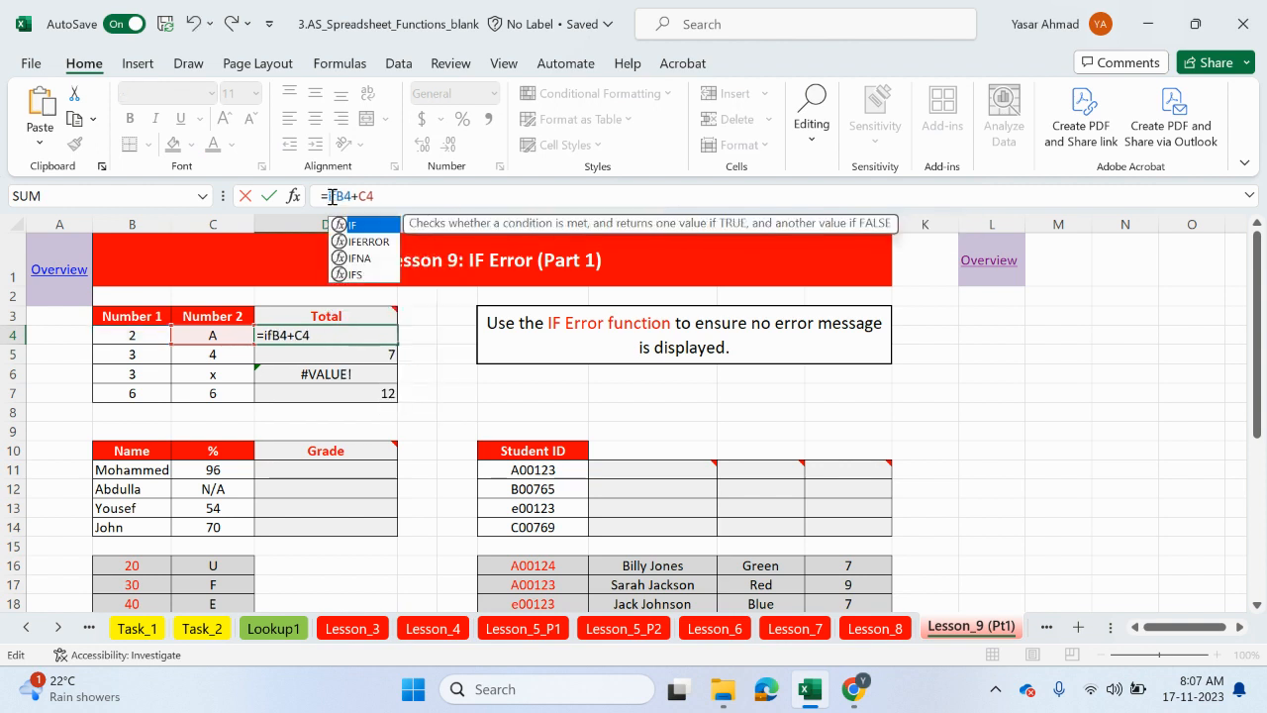
{"action": "double_click", "coordinate": [366, 242]}
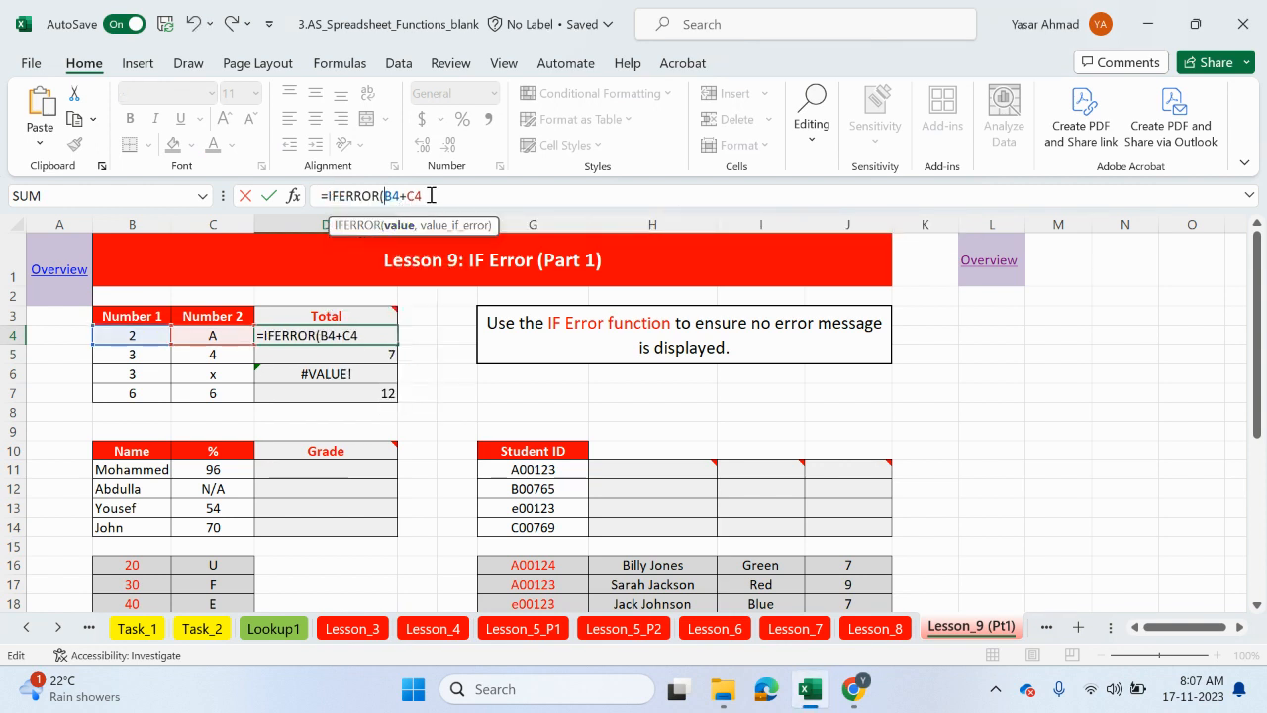
{"action": "left_click_drag", "start_coordinate": [425, 196], "coordinate": [386, 197]}
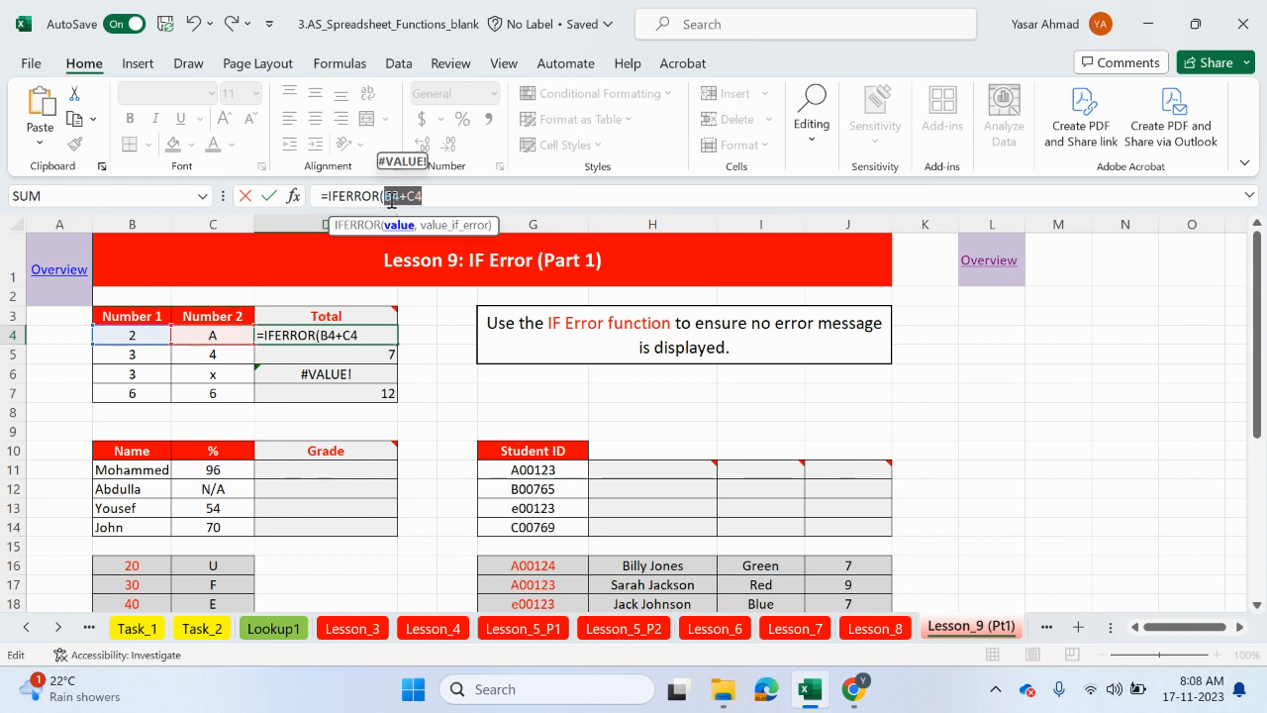
{"action": "left_click", "coordinate": [438, 199]}
{"action": "type", "text": ","}
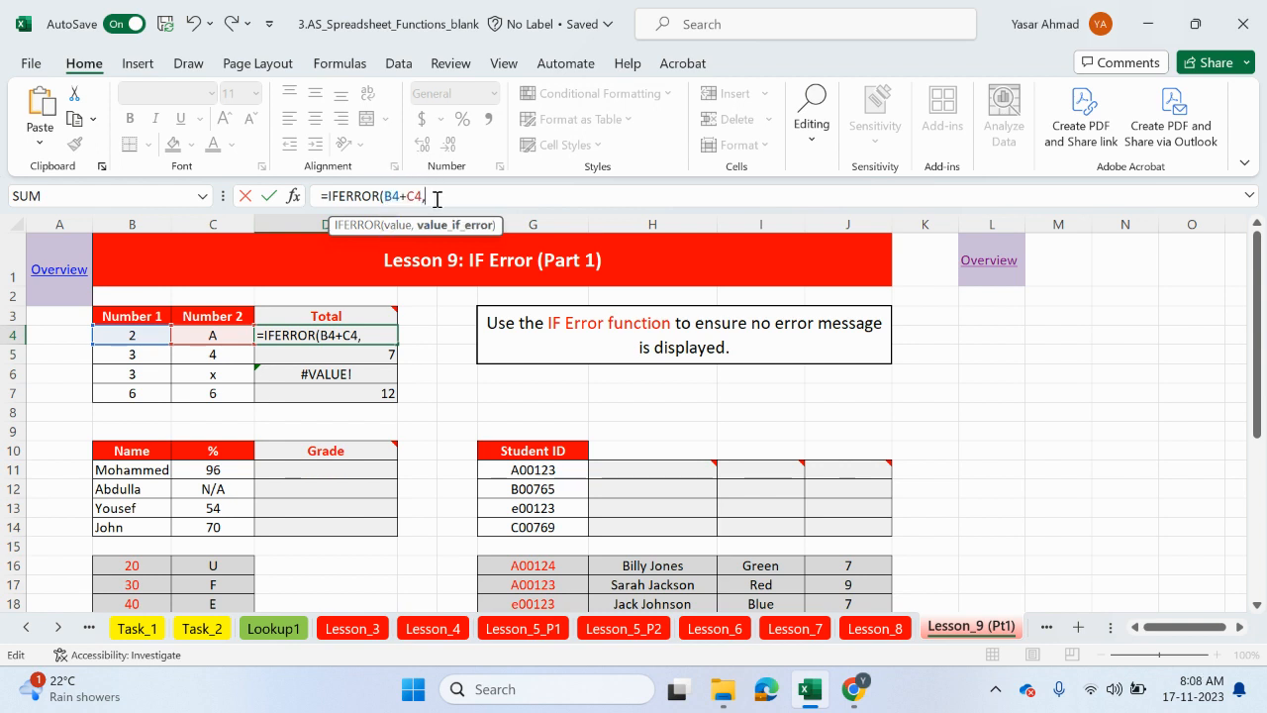
{"action": "type", "text": "\"\")"}
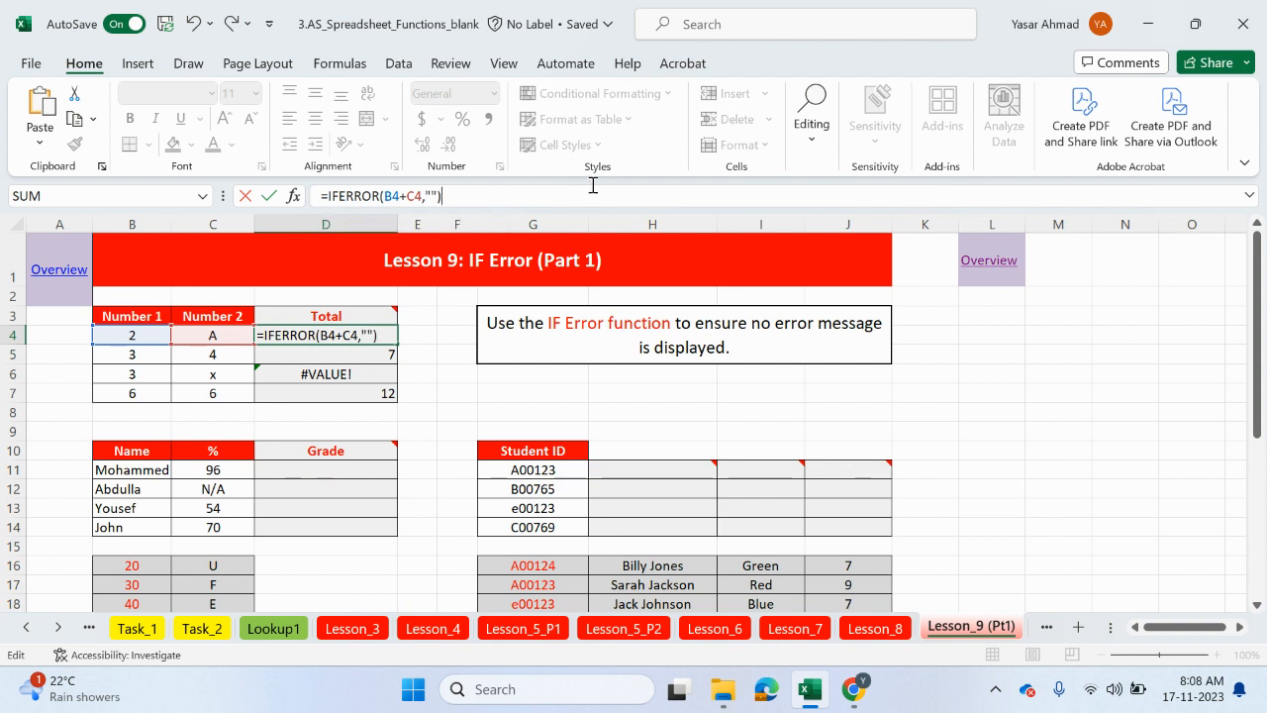
Step: Set the IFERROR fallback text in D4 to "Error" and fill the formula down through D7
{"action": "left_click", "coordinate": [432, 196]}
{"action": "type", "text": "Er"}
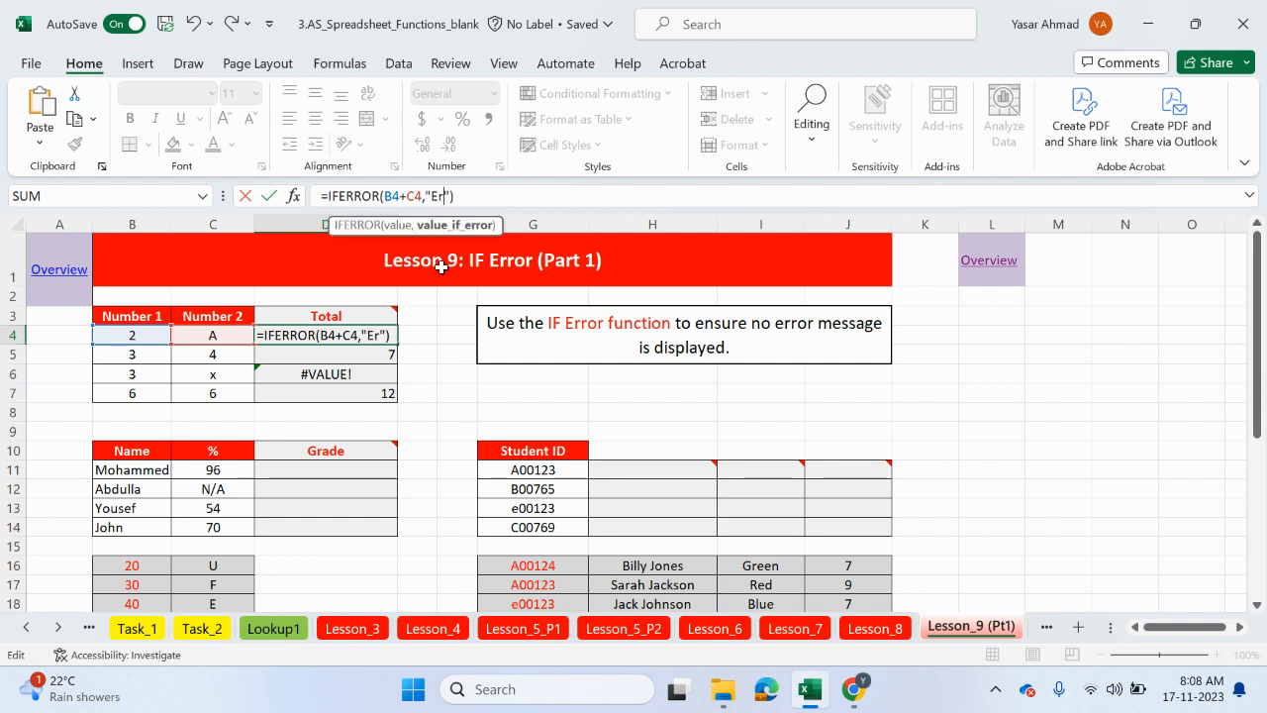
{"action": "type", "text": "ror"}
{"action": "key", "text": "Return"}
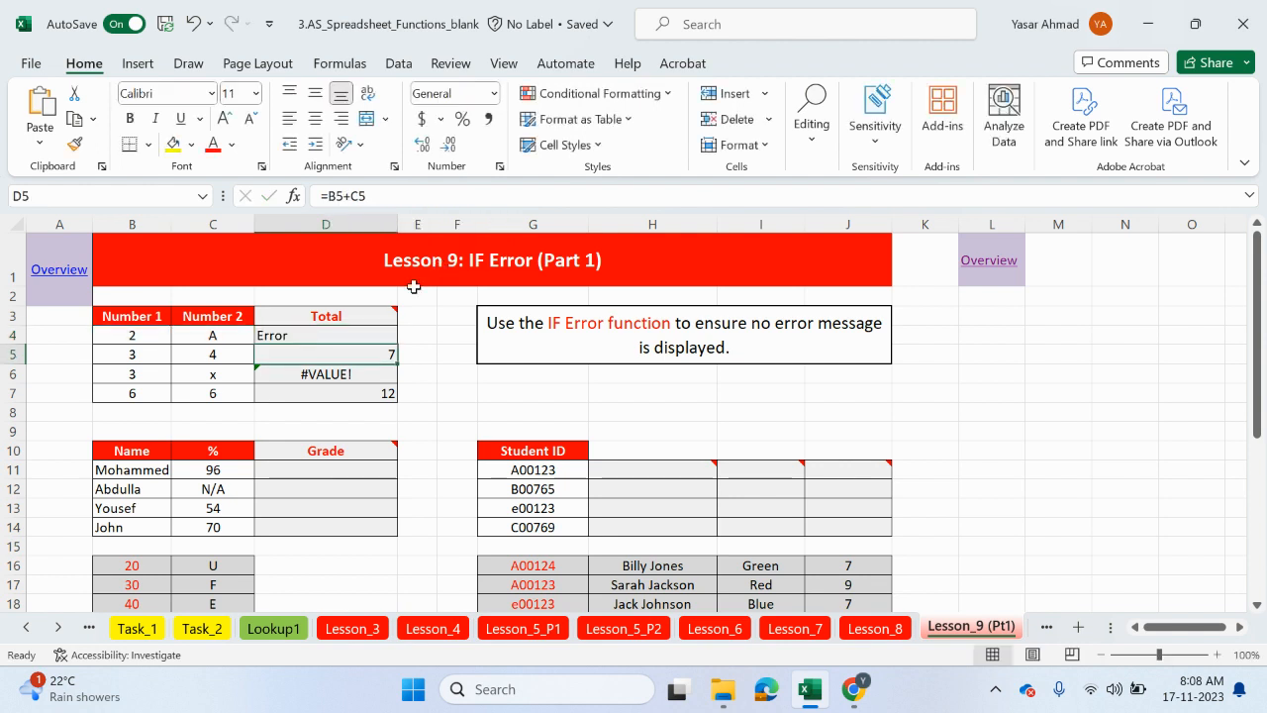
{"action": "left_click", "coordinate": [327, 336]}
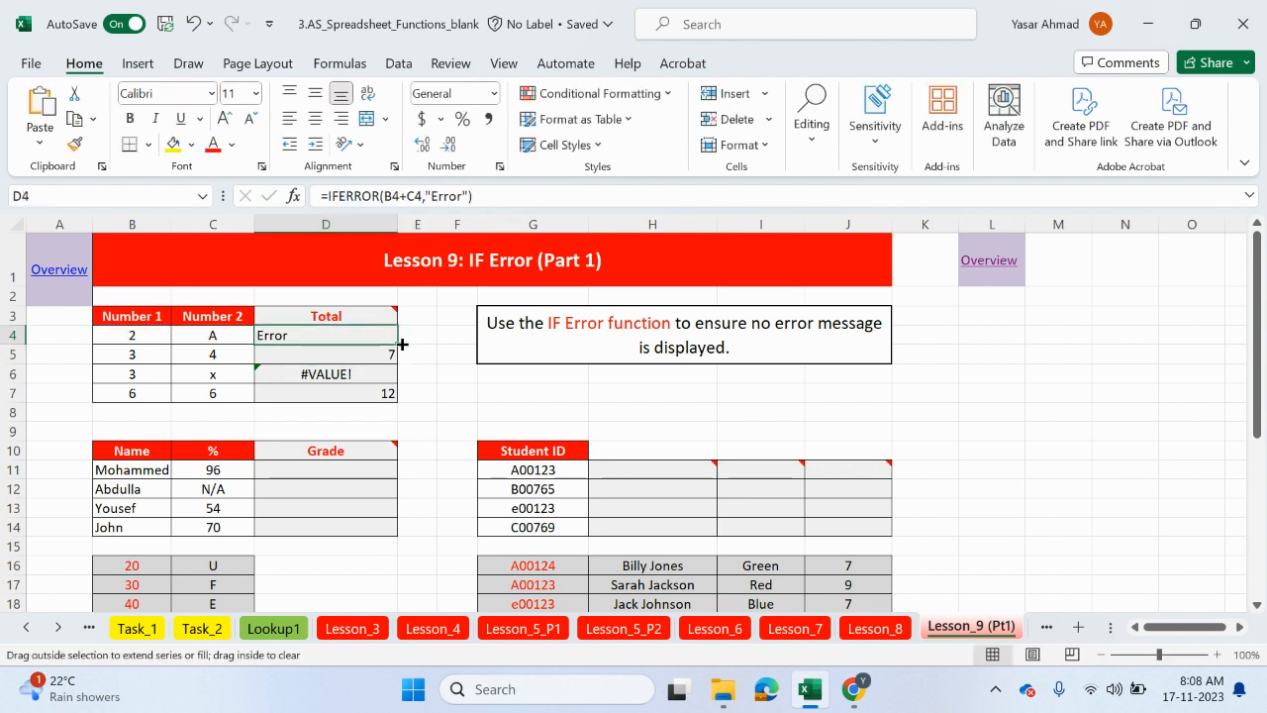
{"action": "double_click", "coordinate": [400, 344]}
{"action": "left_click", "coordinate": [379, 335]}
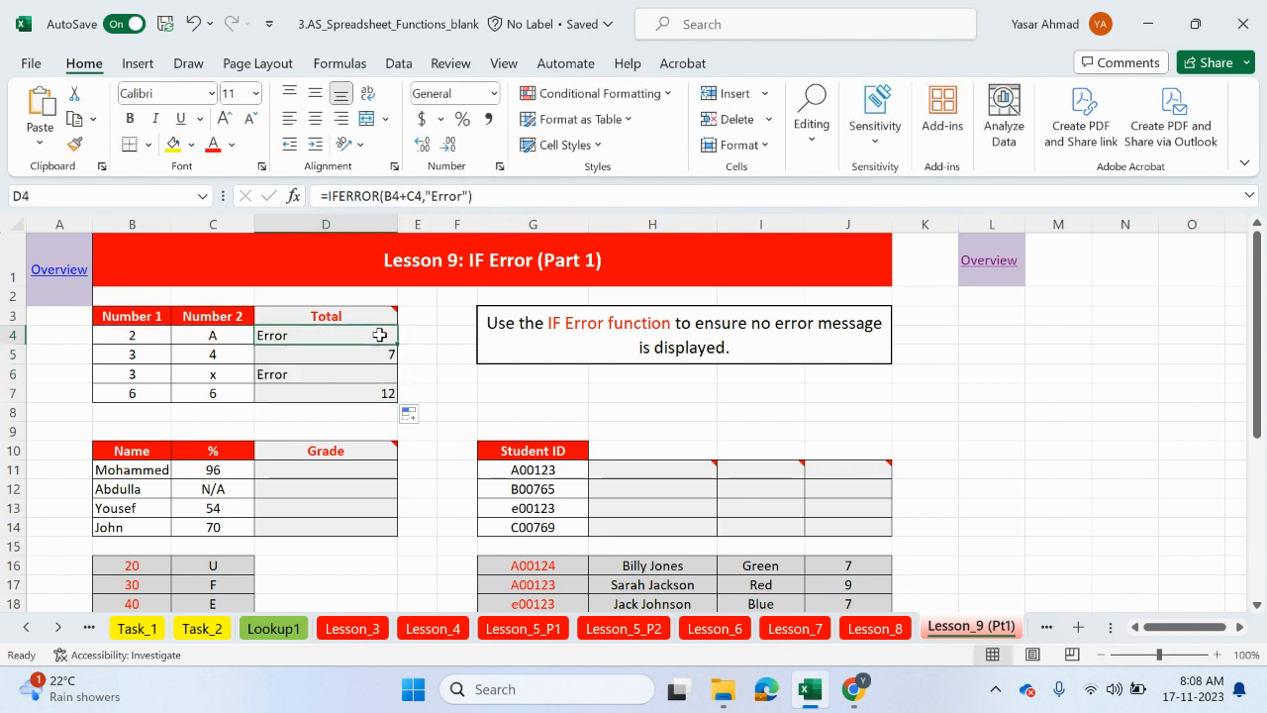
Step: Make the IFERROR fallback in D4 an empty string and fill =IFERROR(B4+C4,"") down through D7
{"action": "left_click_drag", "start_coordinate": [466, 196], "coordinate": [436, 196]}
{"action": "key", "text": "BackSpace"}
{"action": "left_click", "coordinate": [476, 196]}
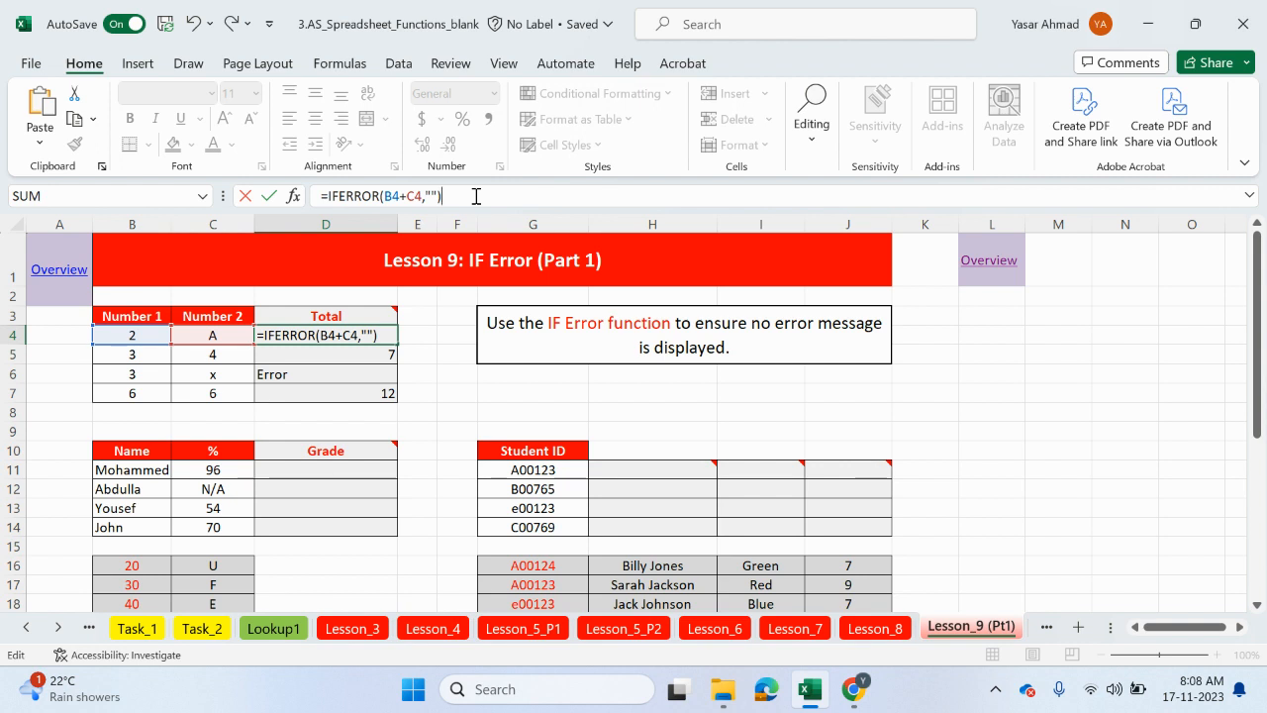
{"action": "key", "text": "Return"}
{"action": "left_click", "coordinate": [389, 338]}
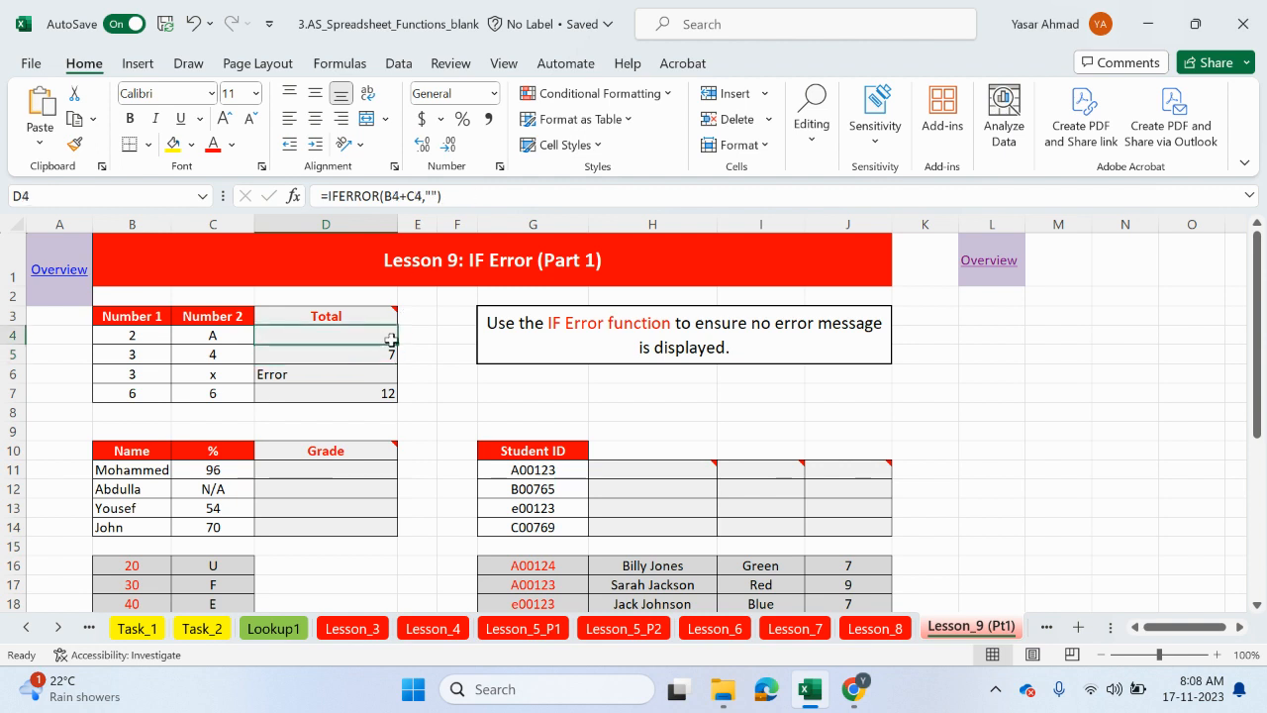
{"action": "left_click_drag", "start_coordinate": [392, 339], "coordinate": [397, 396]}
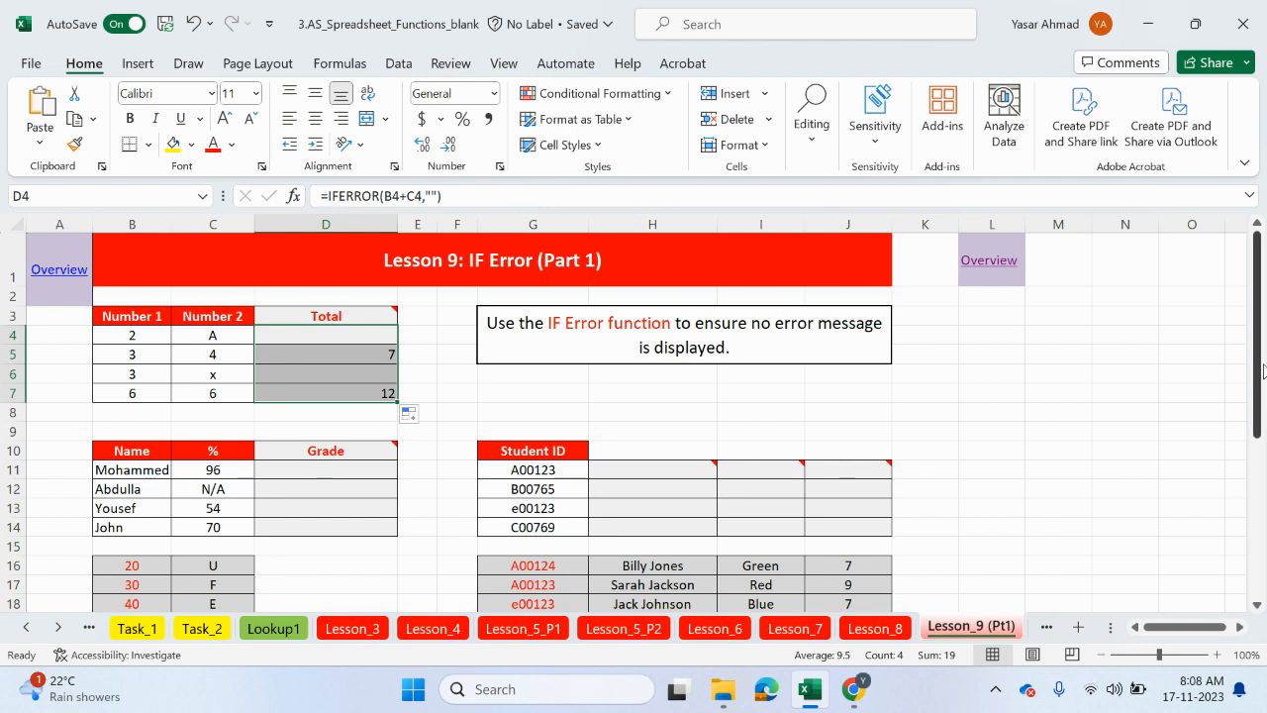
Step: Review the names and percentages in the grade table and read the note on the Grade header
{"action": "left_click_drag", "start_coordinate": [1263, 370], "coordinate": [1259, 435]}
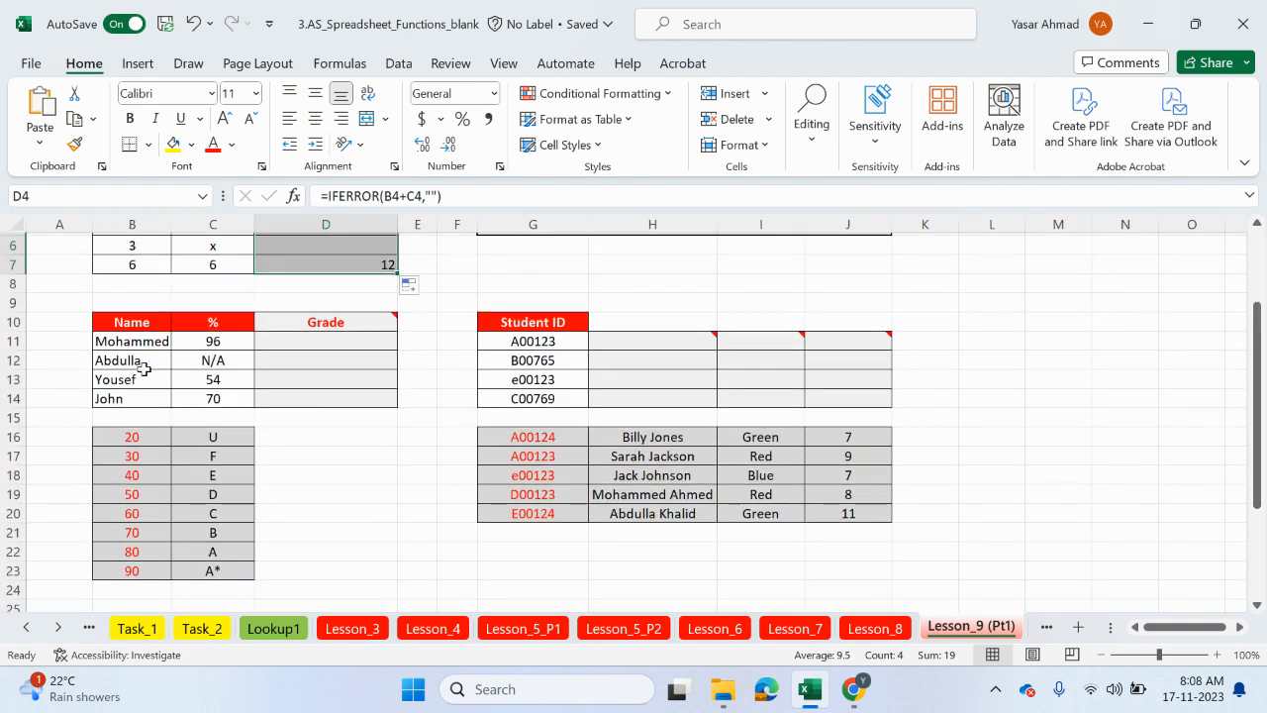
{"action": "left_click_drag", "start_coordinate": [148, 341], "coordinate": [150, 401]}
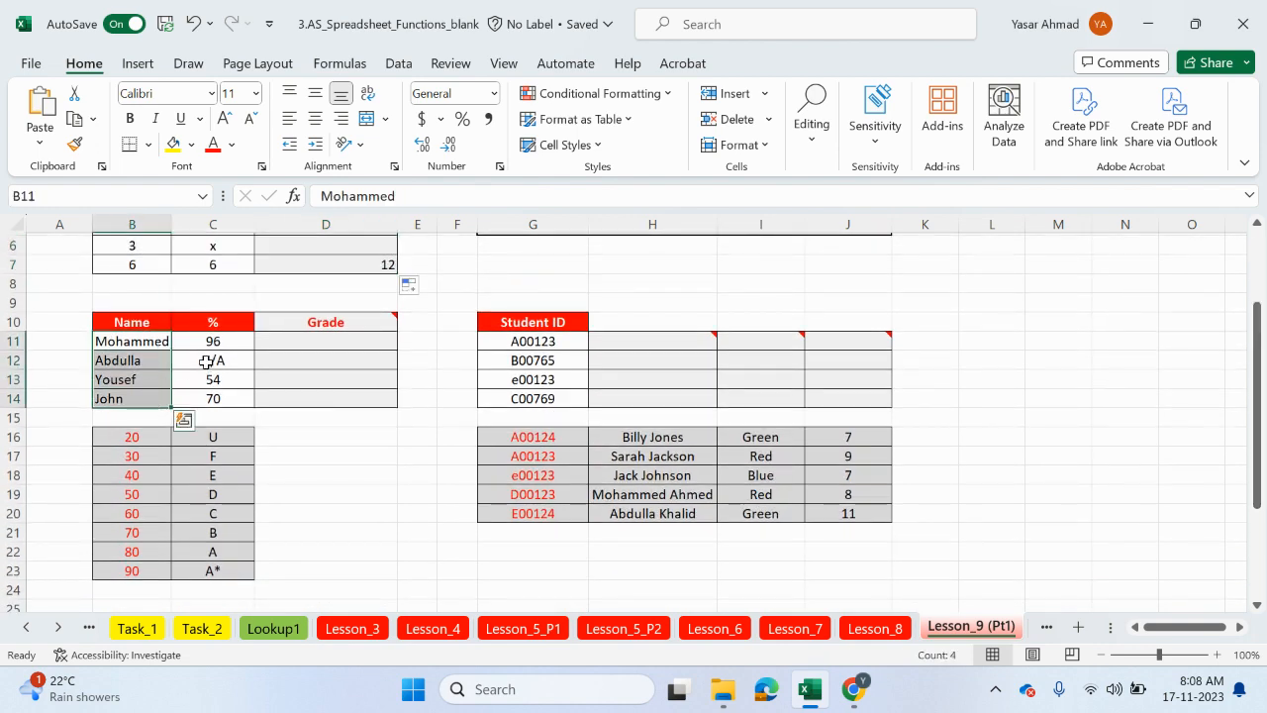
{"action": "left_click_drag", "start_coordinate": [225, 341], "coordinate": [230, 402]}
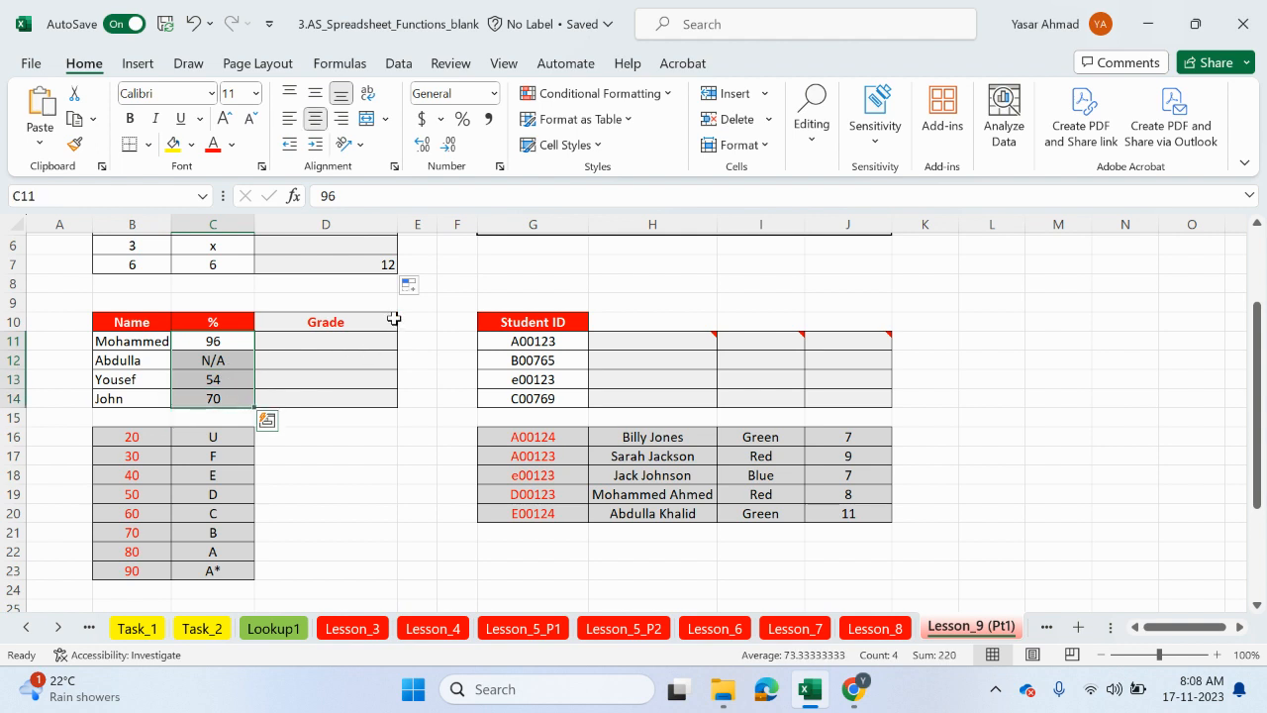
{"action": "mouse_move", "coordinate": [394, 318]}
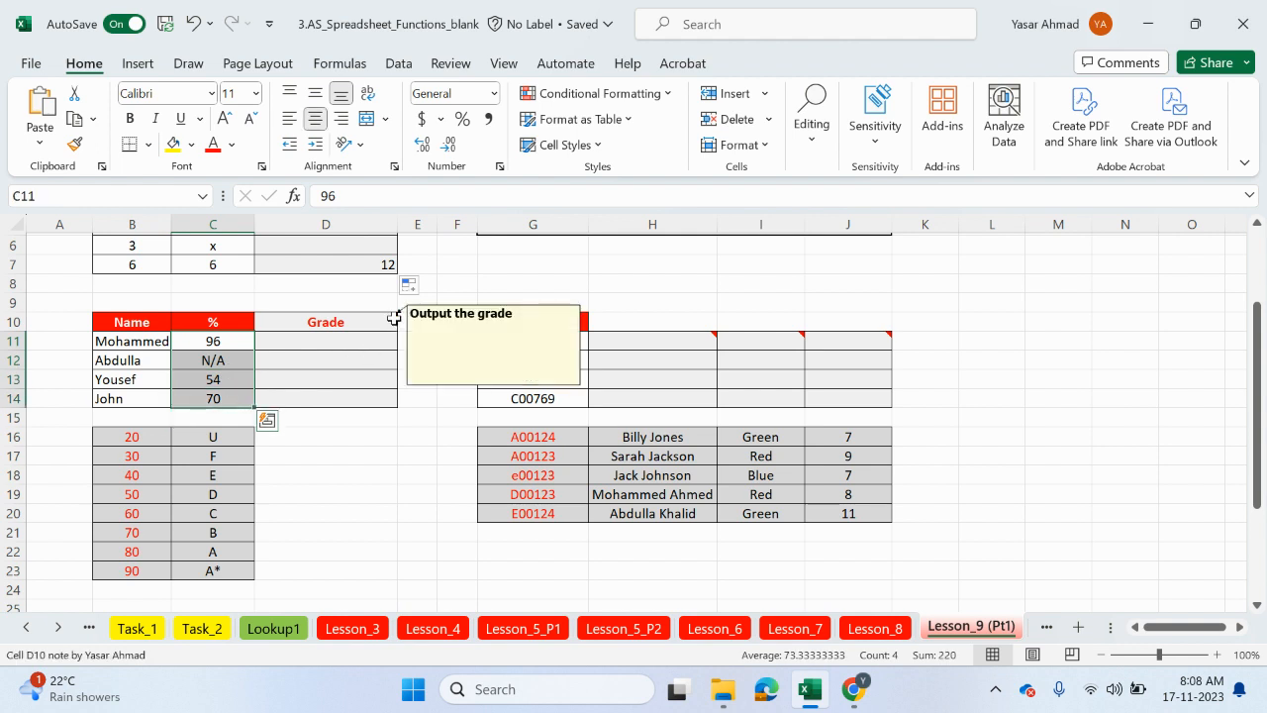
Step: Compare the percentages in C11:C14 with the grade boundaries in B16:C23
{"action": "left_click", "coordinate": [214, 338]}
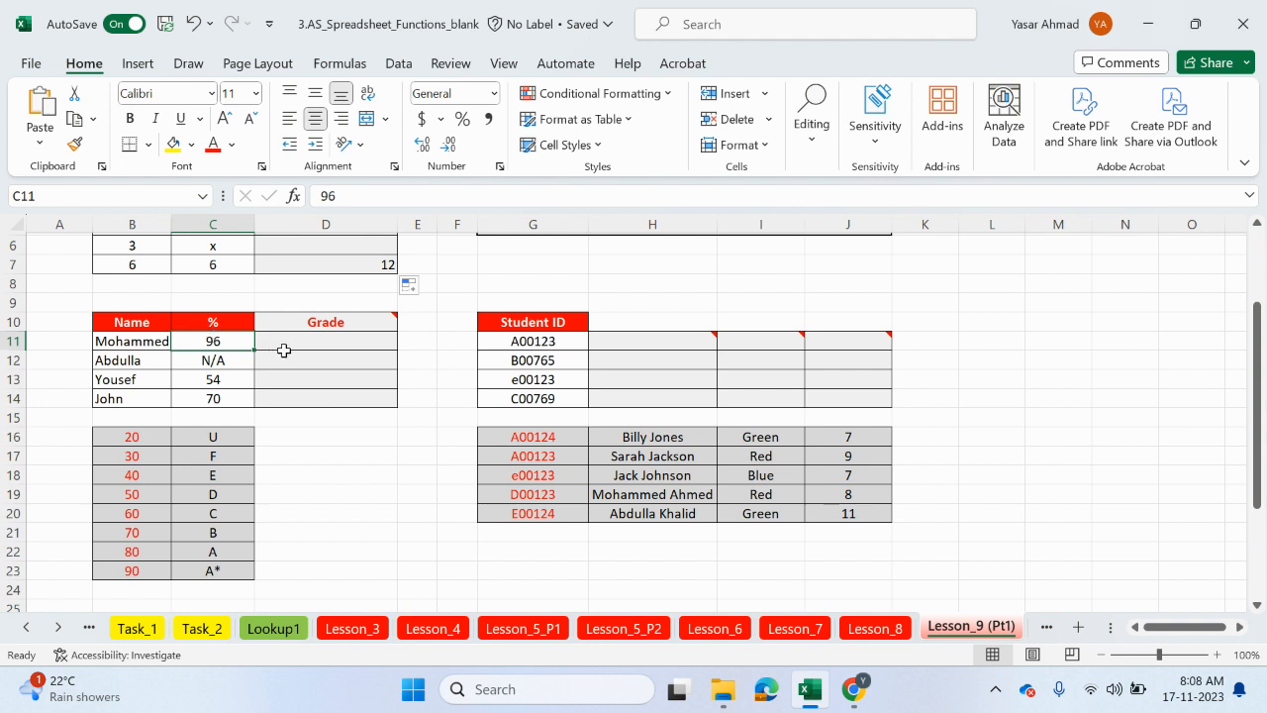
{"action": "left_click_drag", "start_coordinate": [133, 570], "coordinate": [211, 571]}
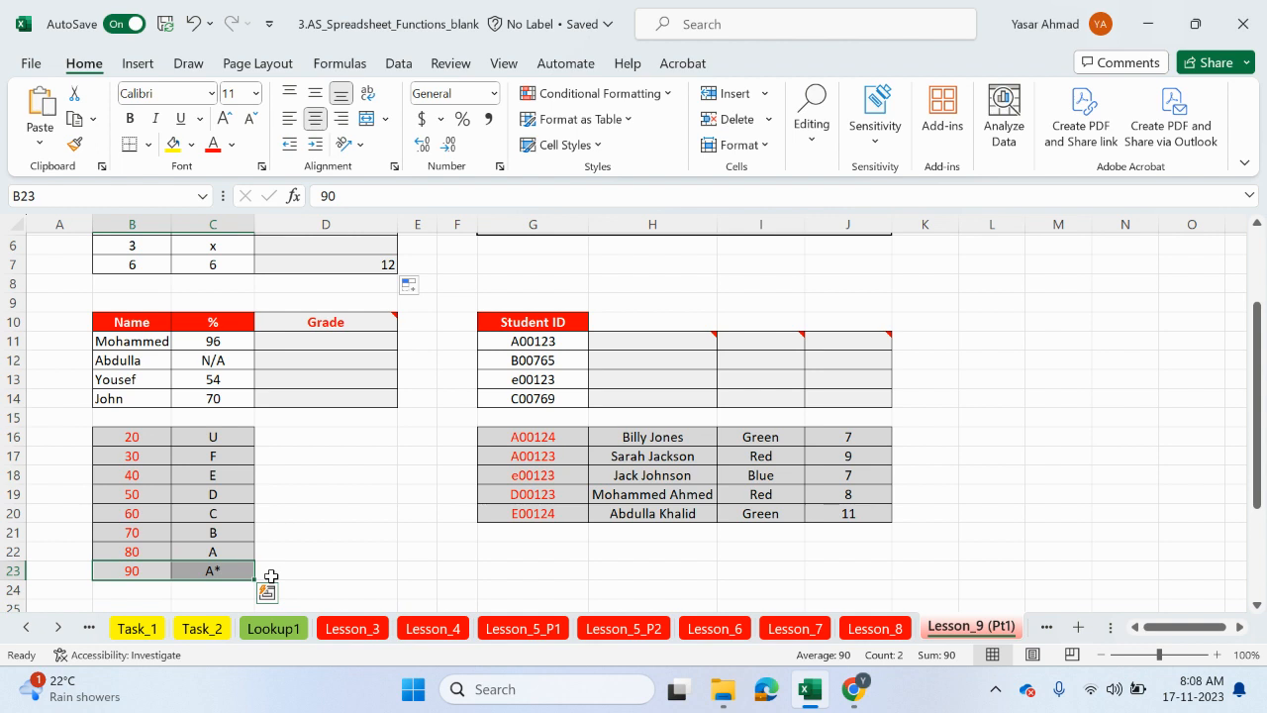
{"action": "left_click", "coordinate": [242, 374]}
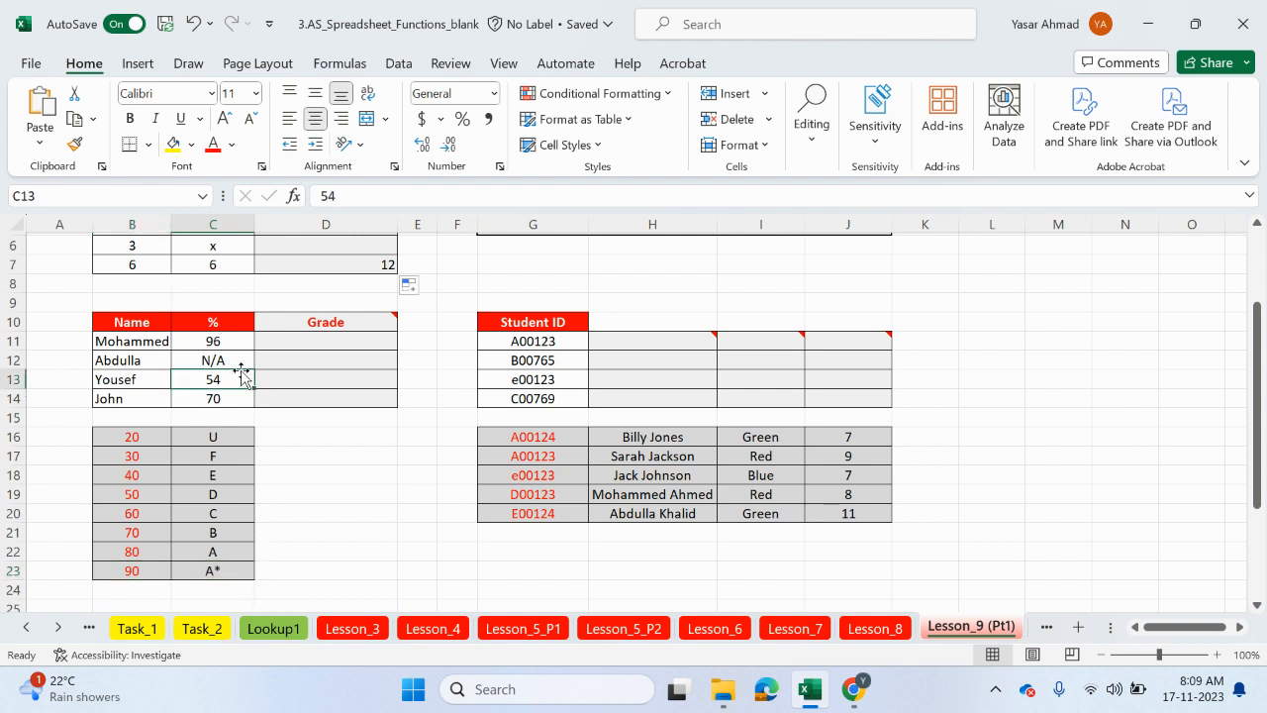
{"action": "left_click", "coordinate": [239, 359]}
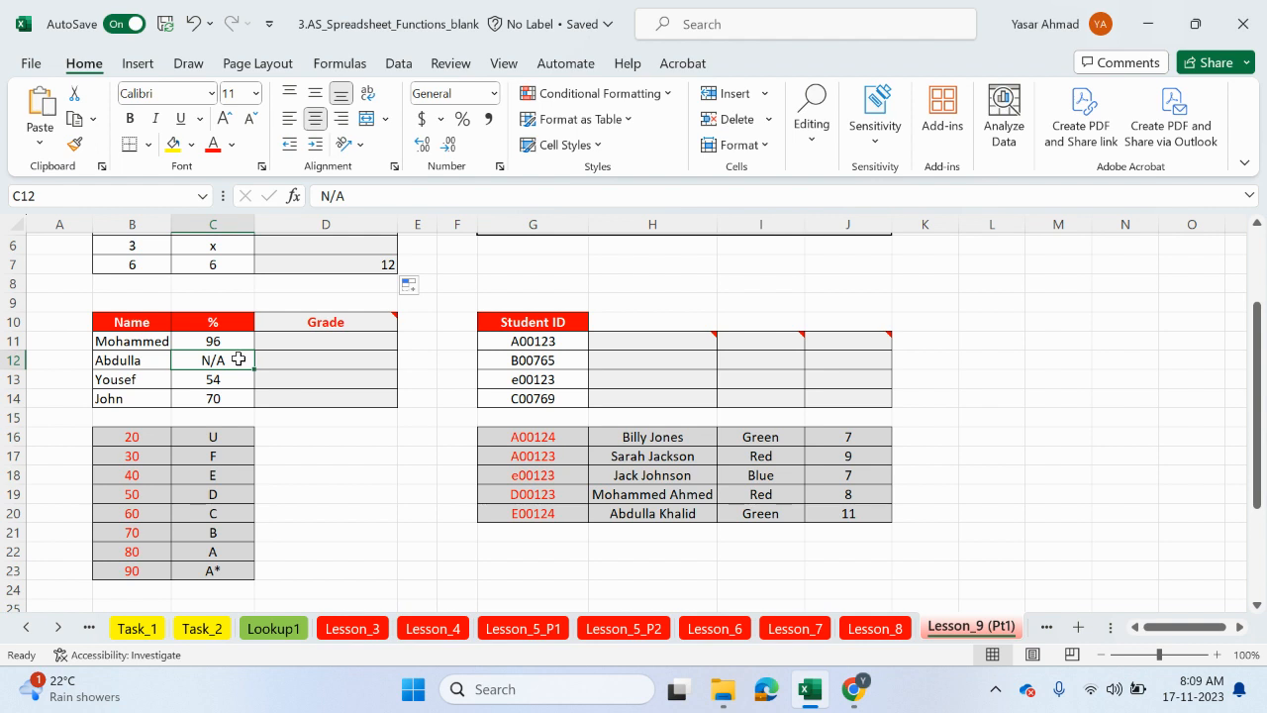
Step: Enter =VLOOKUP(C11,$B$16:$C$23,2,TRUE) in D11 and fill it down through D14
{"action": "left_click", "coordinate": [291, 341]}
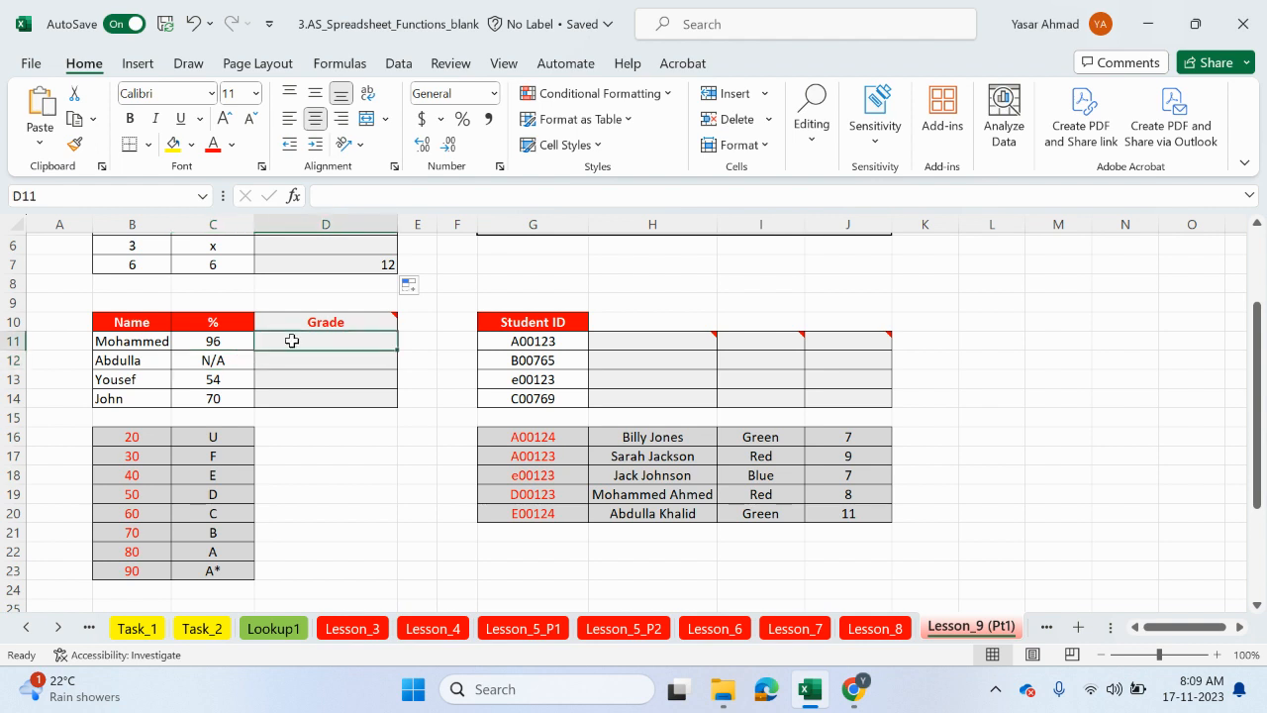
{"action": "type", "text": "=vlo"}
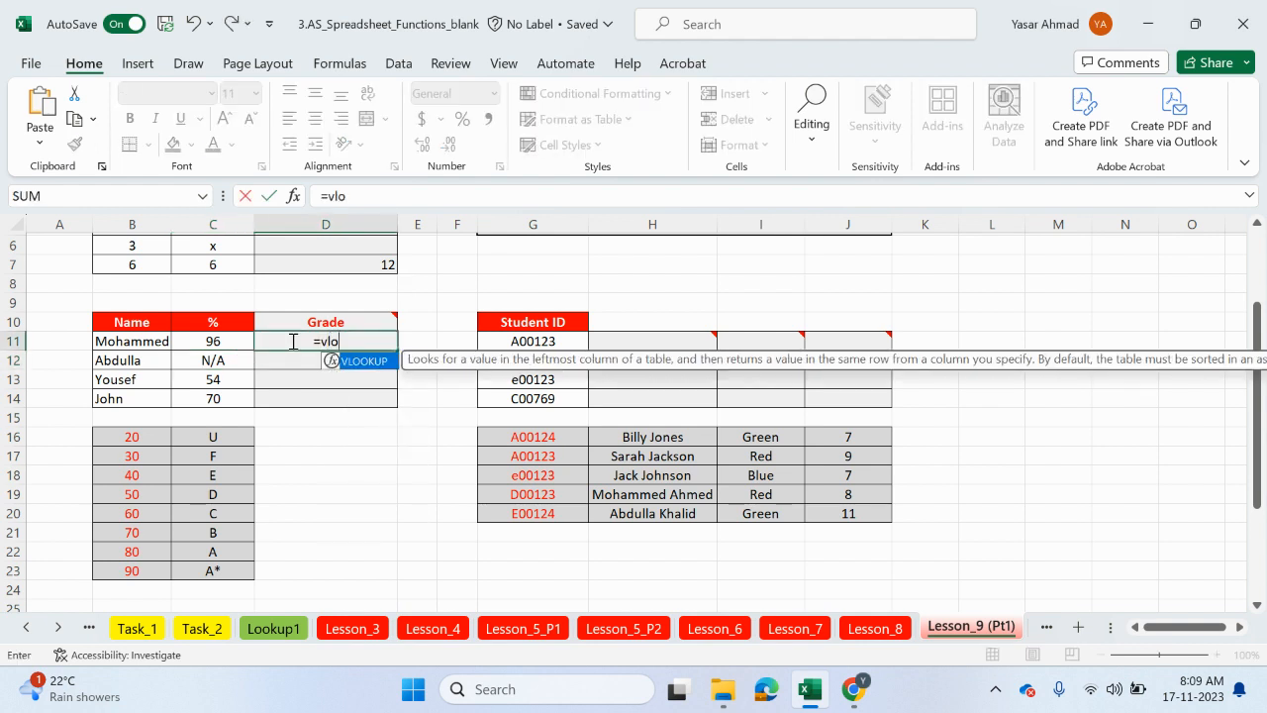
{"action": "double_click", "coordinate": [376, 361]}
{"action": "left_click", "coordinate": [215, 345]}
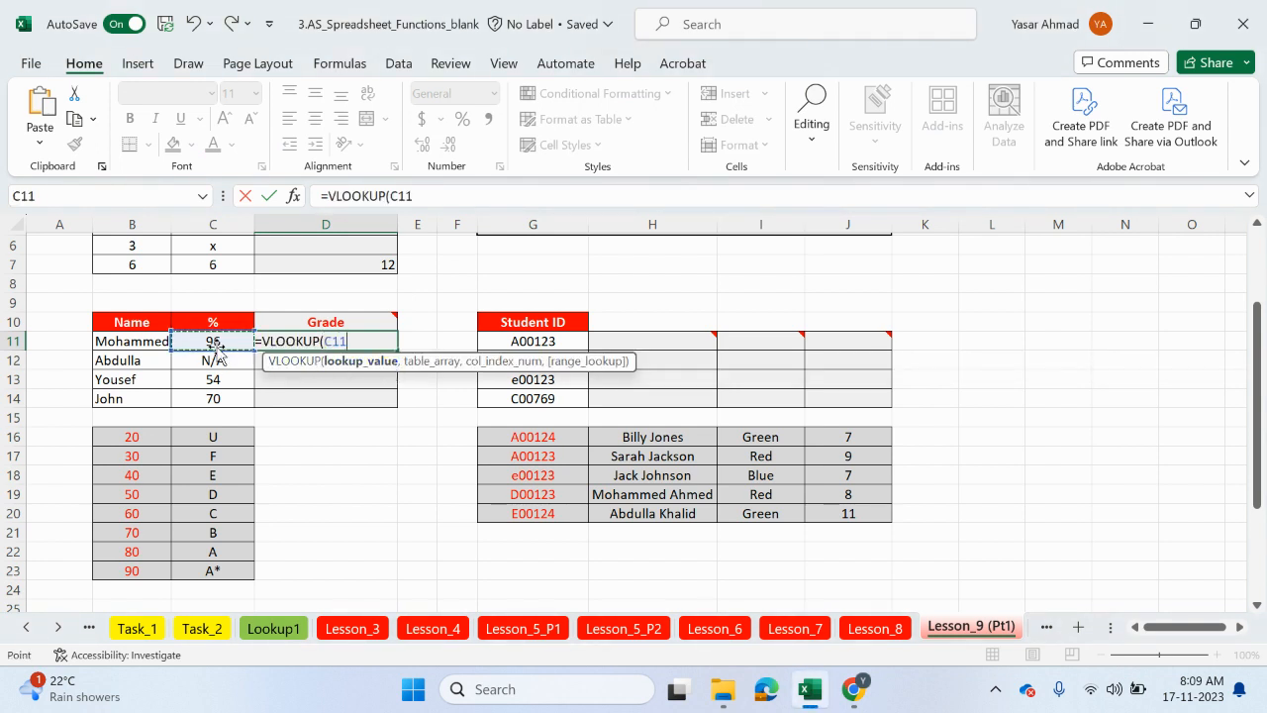
{"action": "type", "text": ","}
{"action": "left_click_drag", "start_coordinate": [130, 435], "coordinate": [214, 572]}
{"action": "key", "text": "F4"}
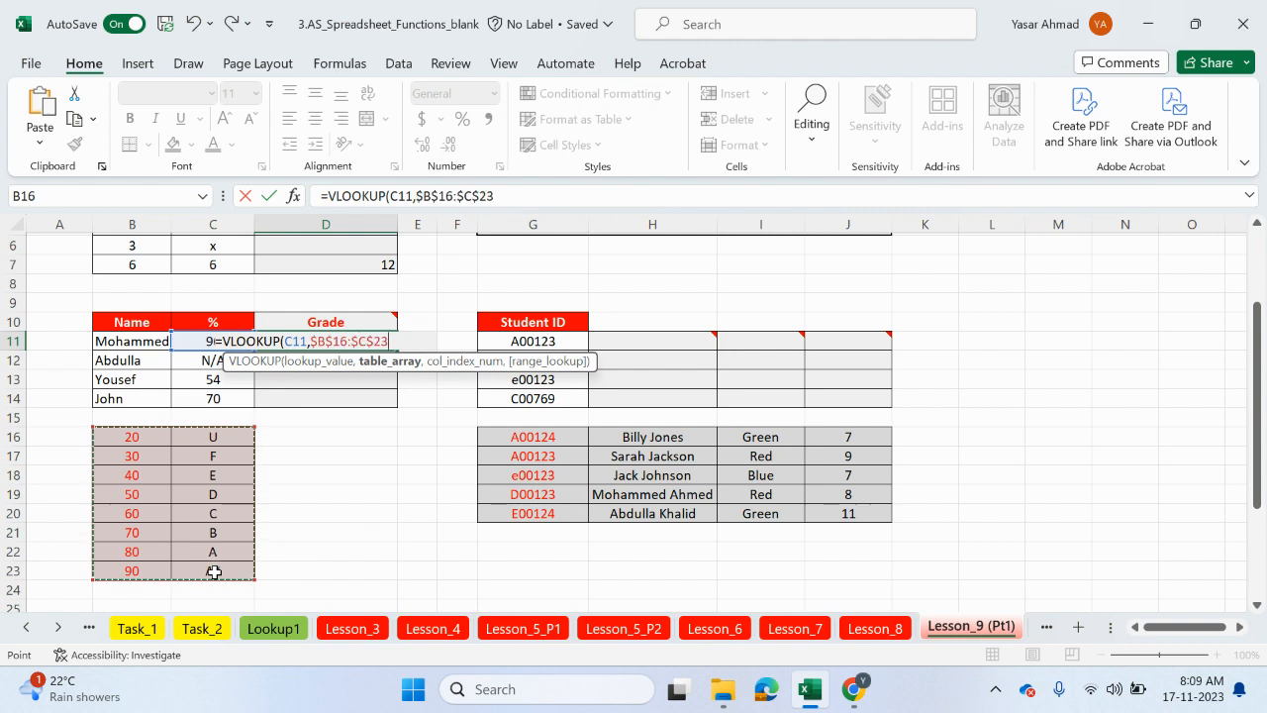
{"action": "type", "text": ",2,"}
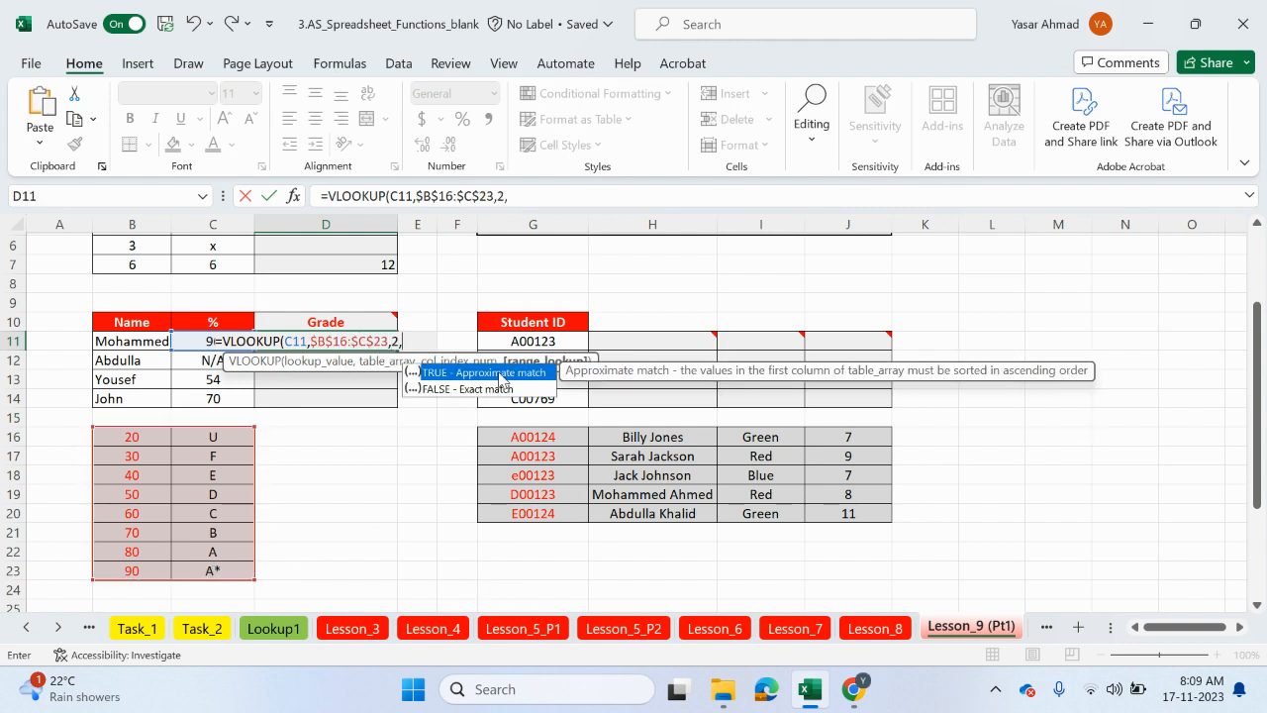
{"action": "double_click", "coordinate": [499, 373]}
{"action": "key", "text": "Return"}
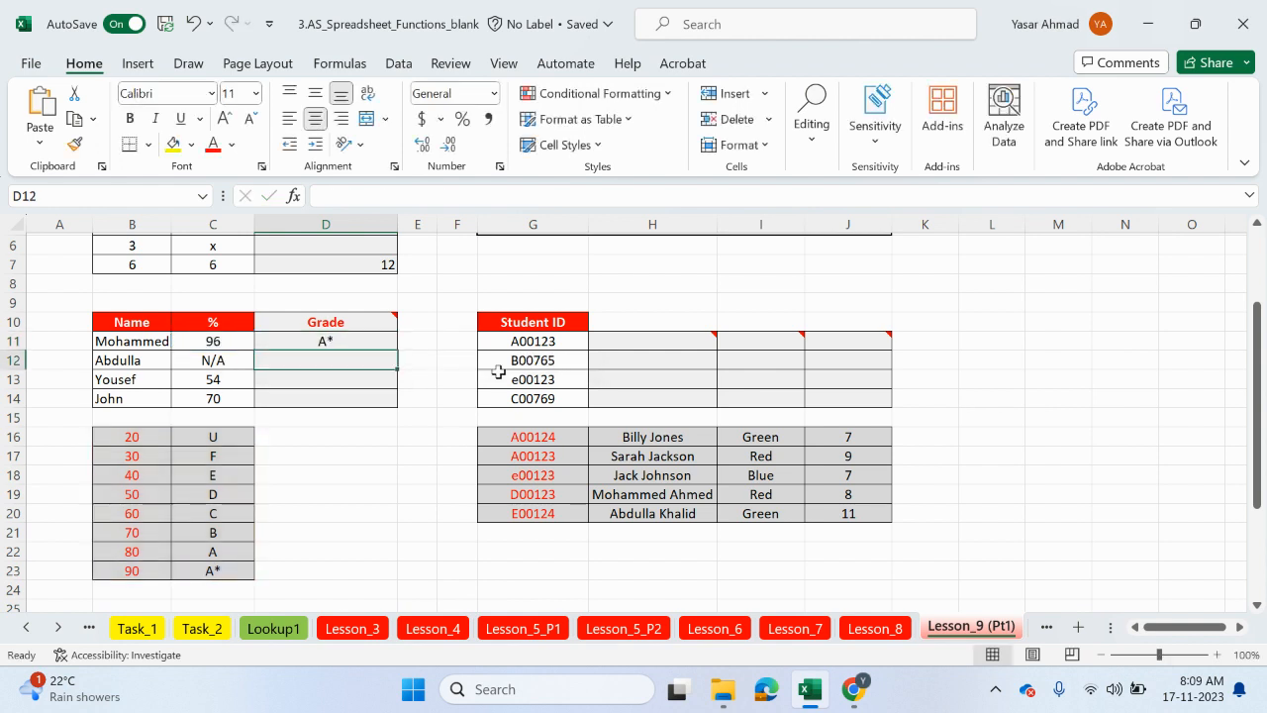
{"action": "left_click", "coordinate": [350, 341]}
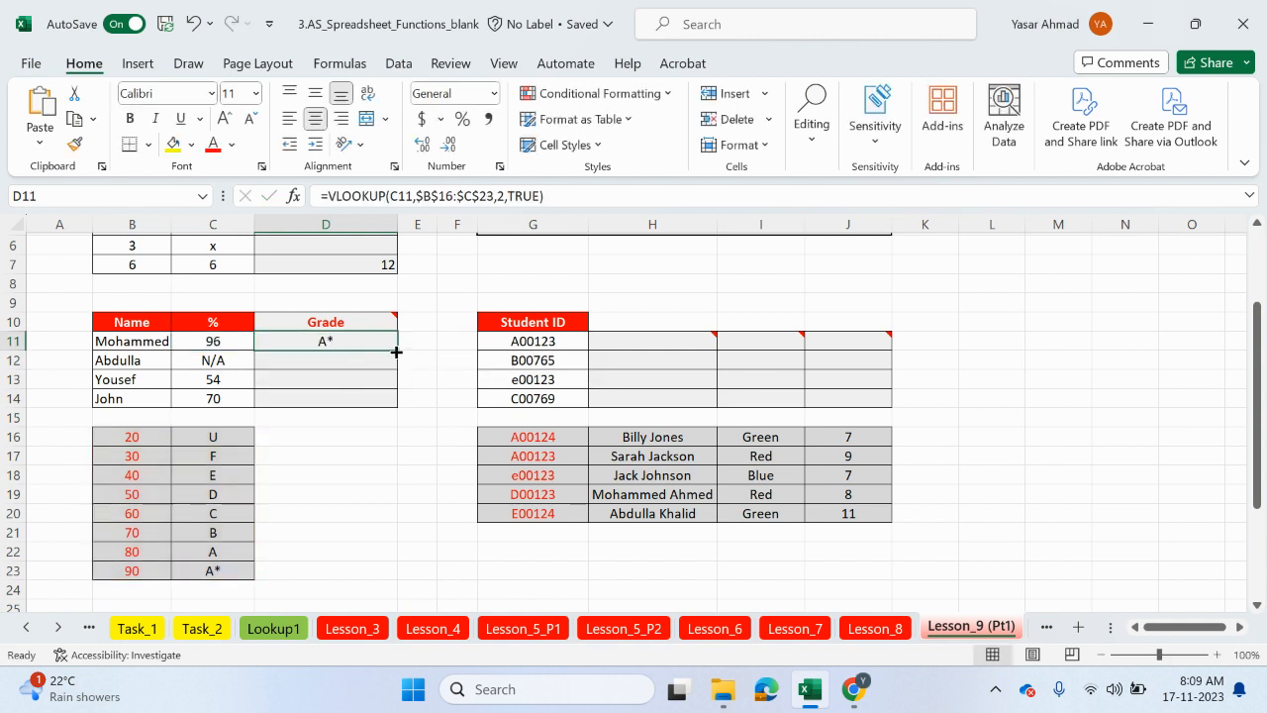
{"action": "left_click_drag", "start_coordinate": [396, 351], "coordinate": [392, 406]}
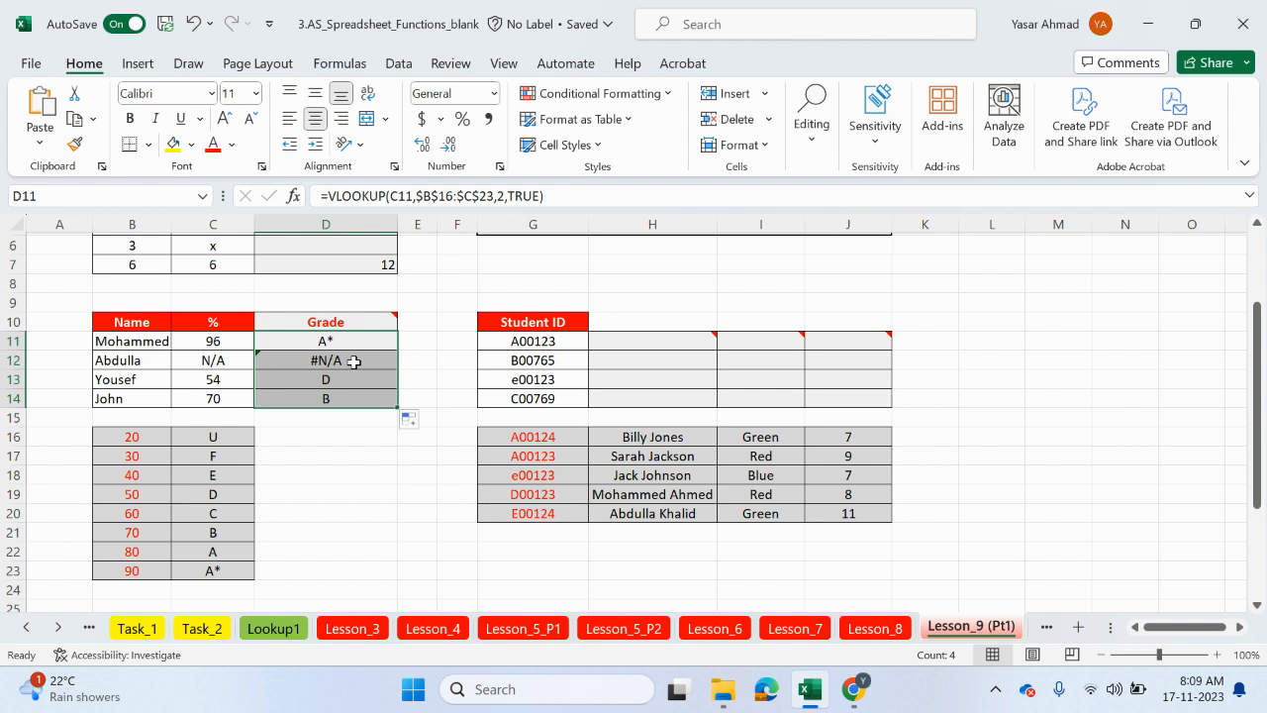
Step: Check the lookup formulas in the Grade column and clear D11:D14
{"action": "left_click", "coordinate": [353, 362]}
{"action": "left_click", "coordinate": [204, 358]}
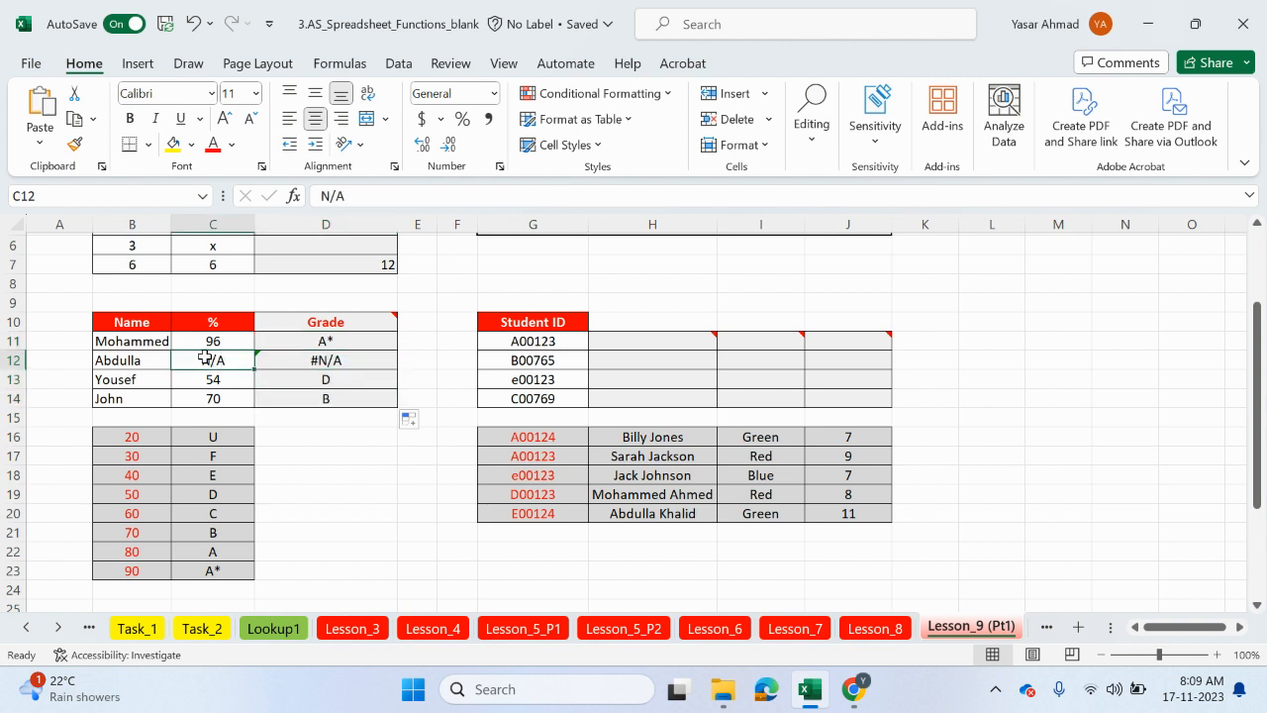
{"action": "left_click", "coordinate": [350, 340]}
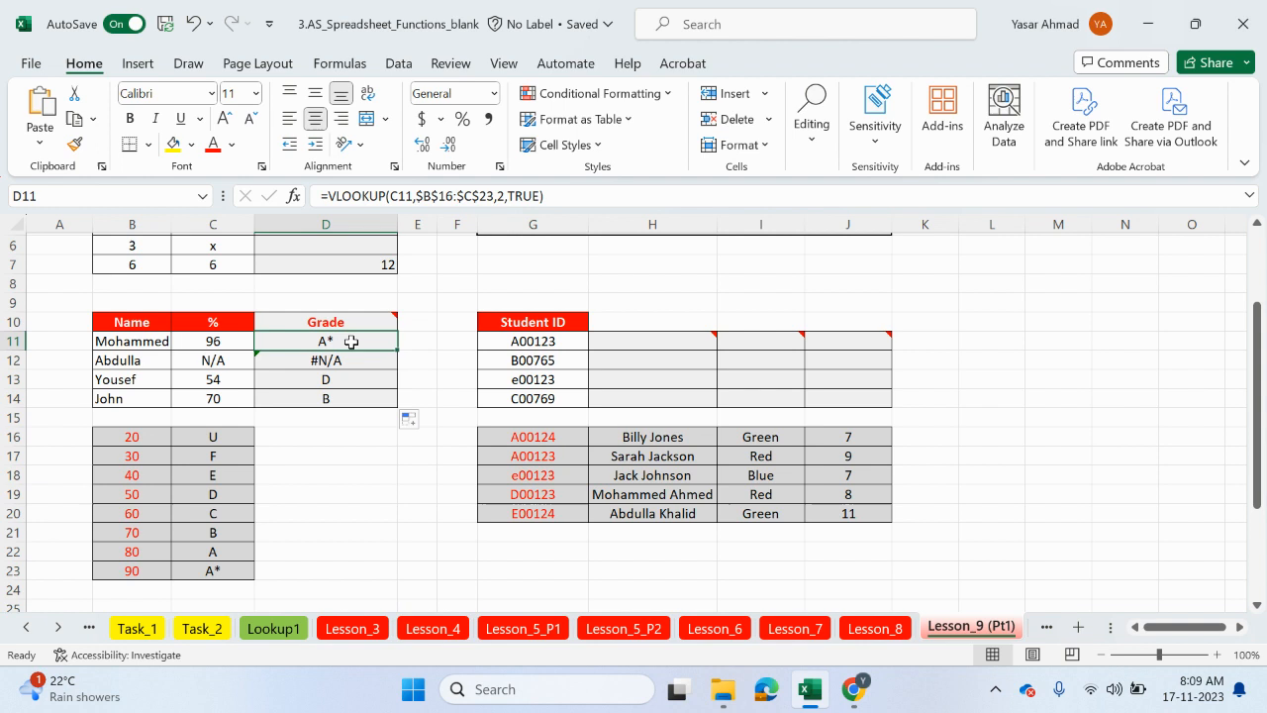
{"action": "double_click", "coordinate": [347, 396]}
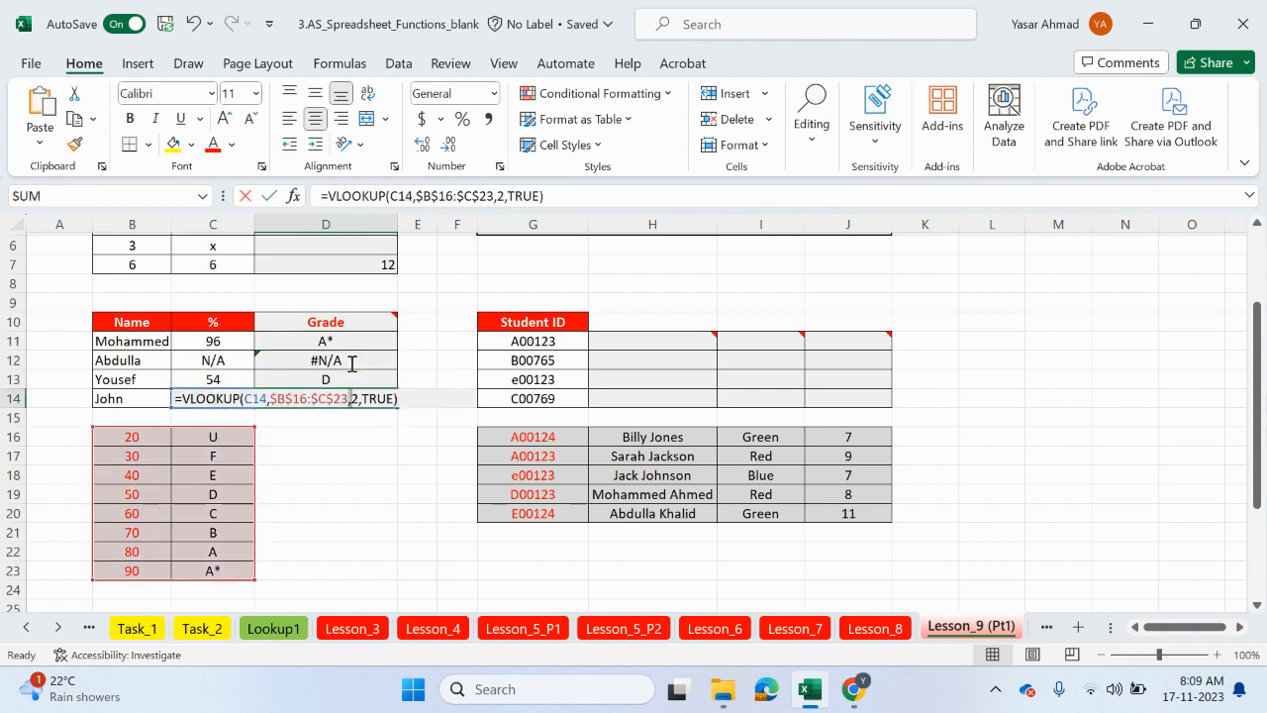
{"action": "key", "text": "Return"}
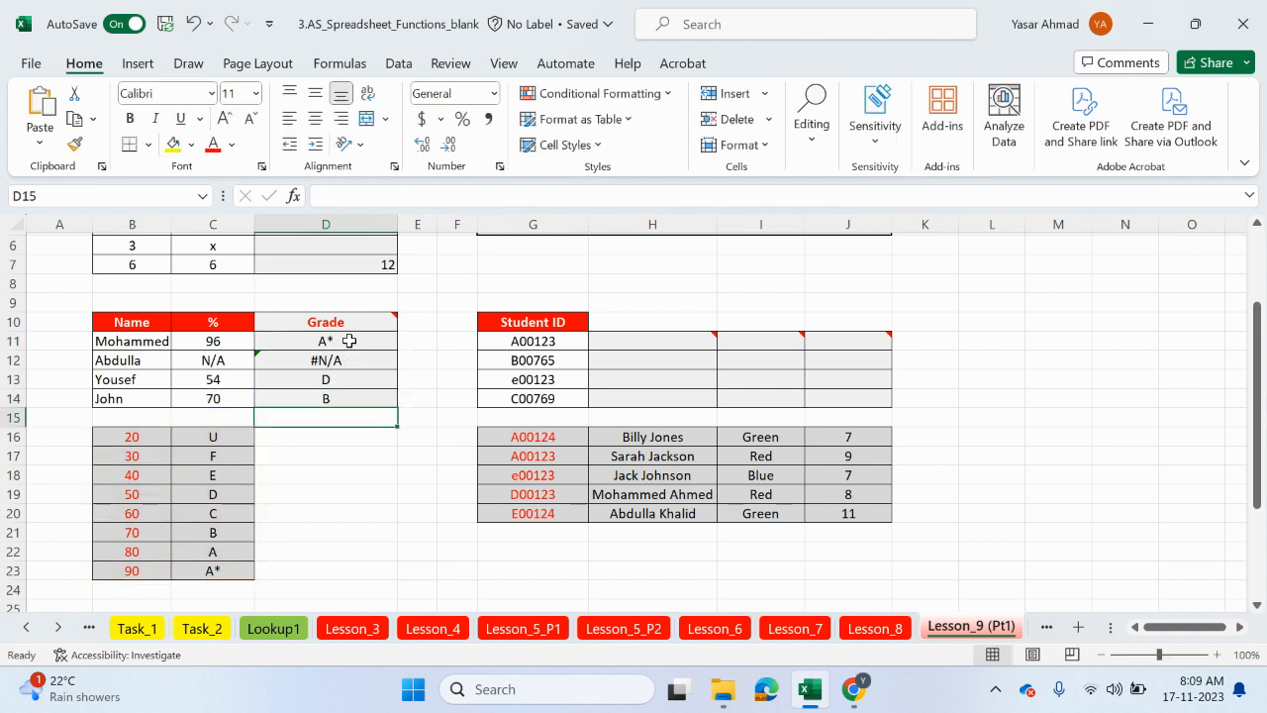
{"action": "left_click_drag", "start_coordinate": [348, 340], "coordinate": [347, 401]}
{"action": "key", "text": "Delete"}
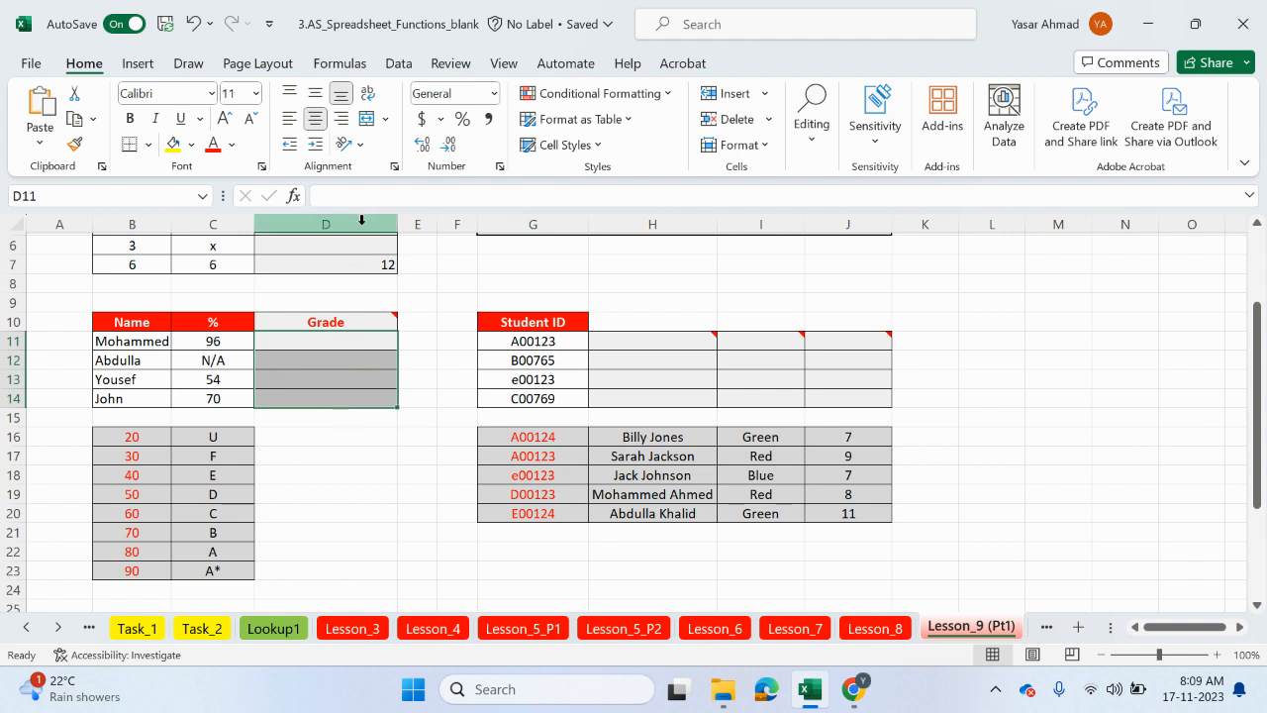
Step: Begin an IFERROR formula in D11 with a nested VLOOKUP that uses C11 as its lookup value
{"action": "left_click", "coordinate": [363, 190]}
{"action": "type", "text": "="}
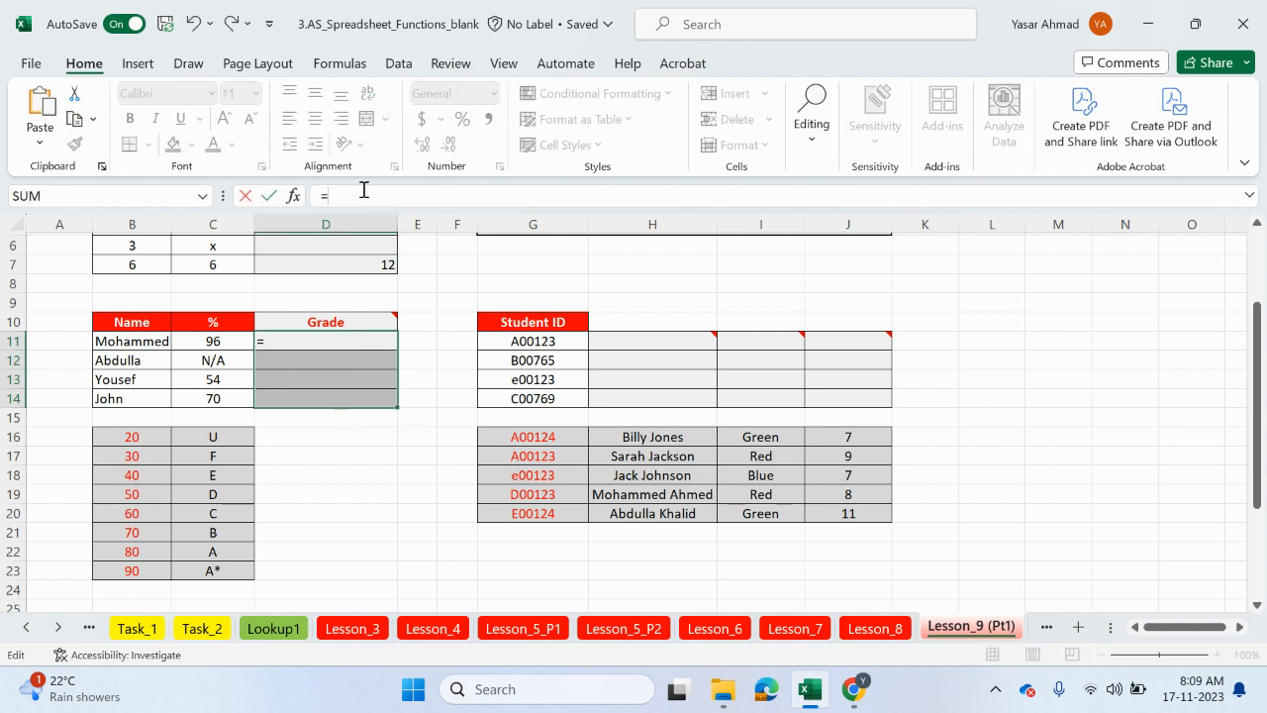
{"action": "type", "text": "if"}
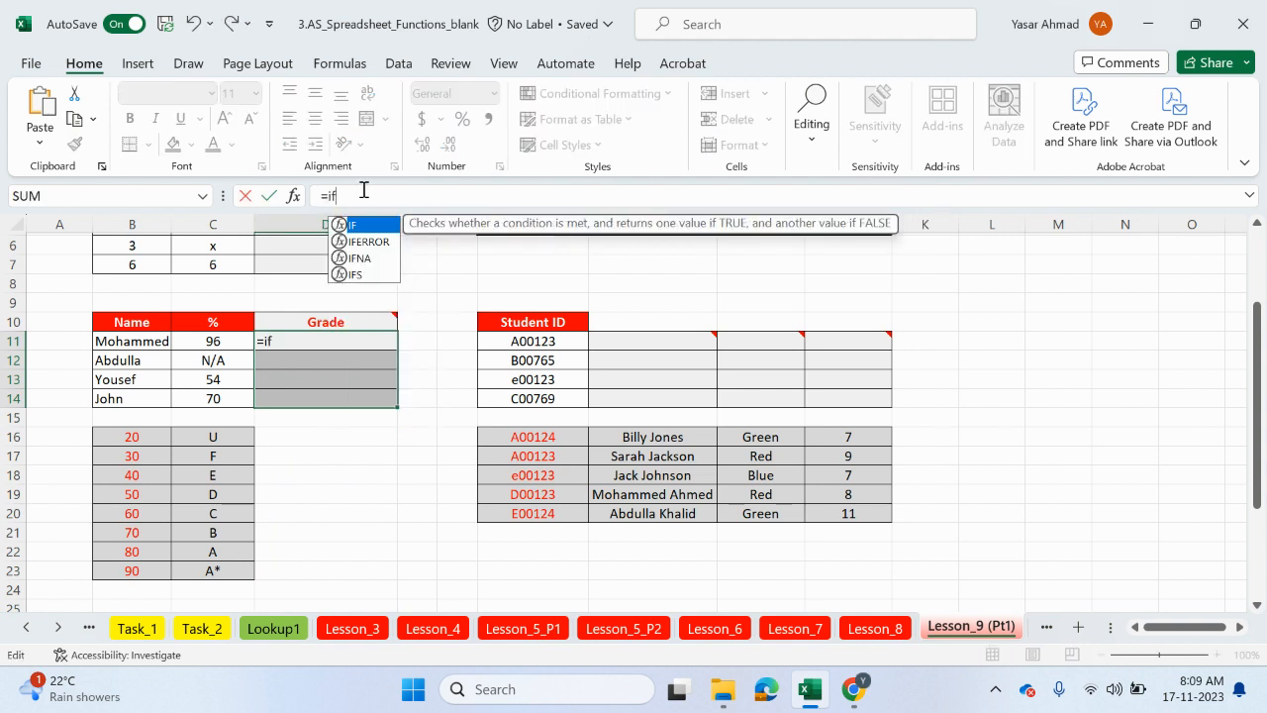
{"action": "double_click", "coordinate": [363, 243]}
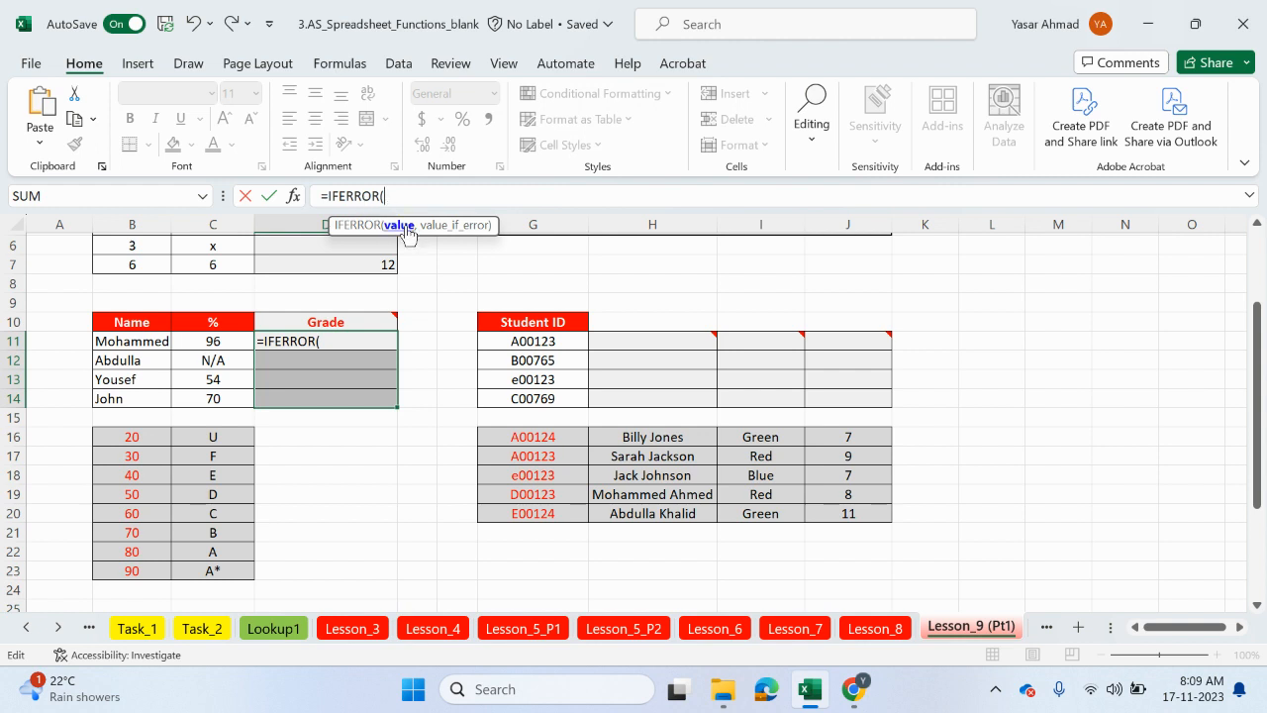
{"action": "type", "text": "vloo"}
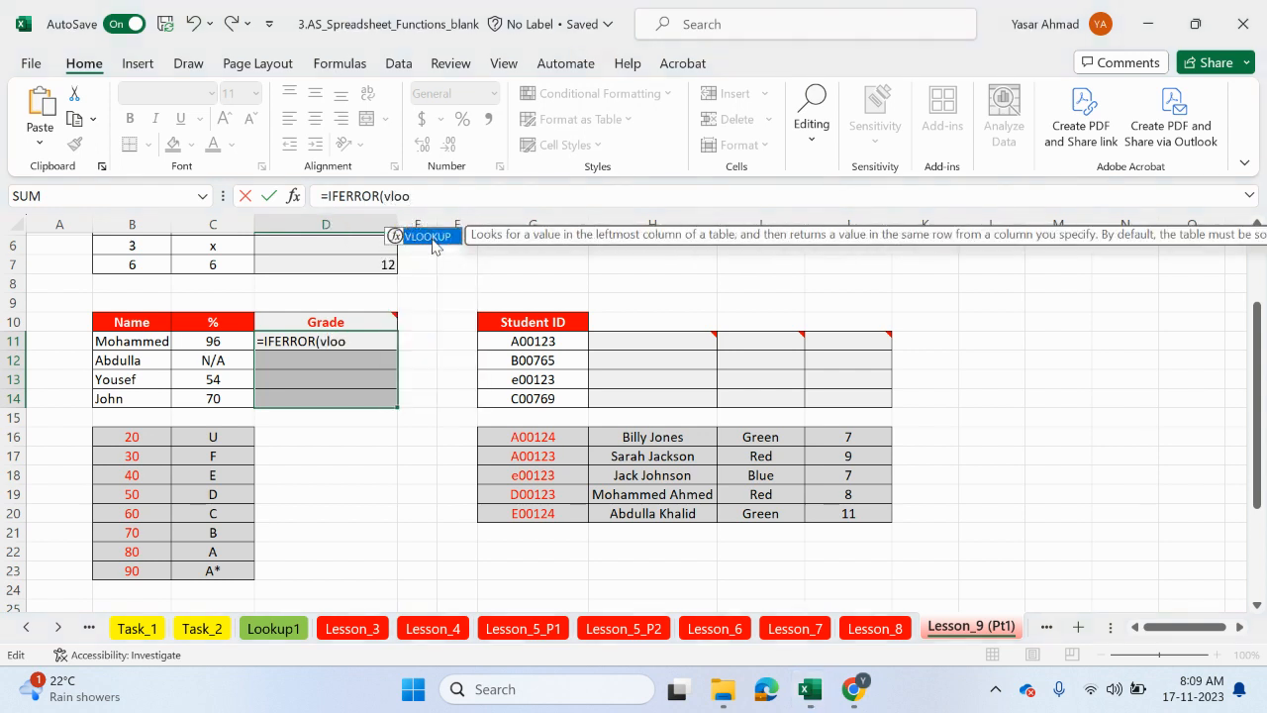
{"action": "double_click", "coordinate": [435, 238]}
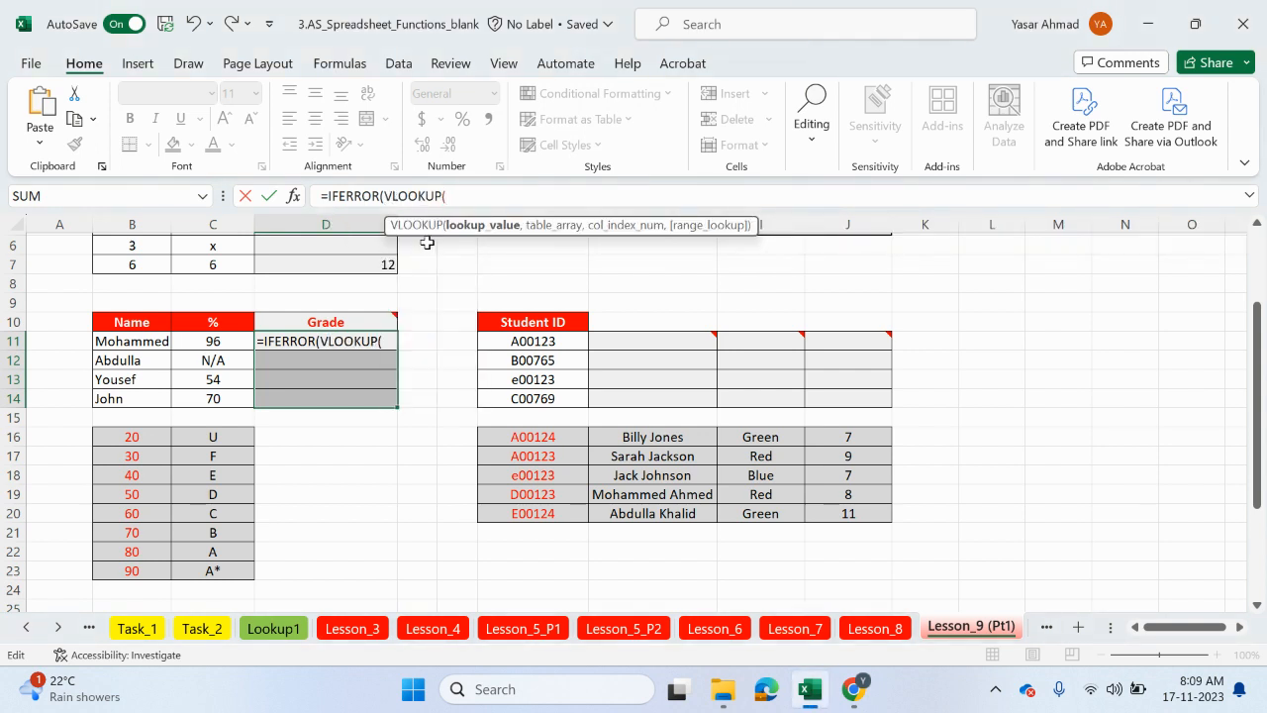
{"action": "left_click", "coordinate": [229, 342]}
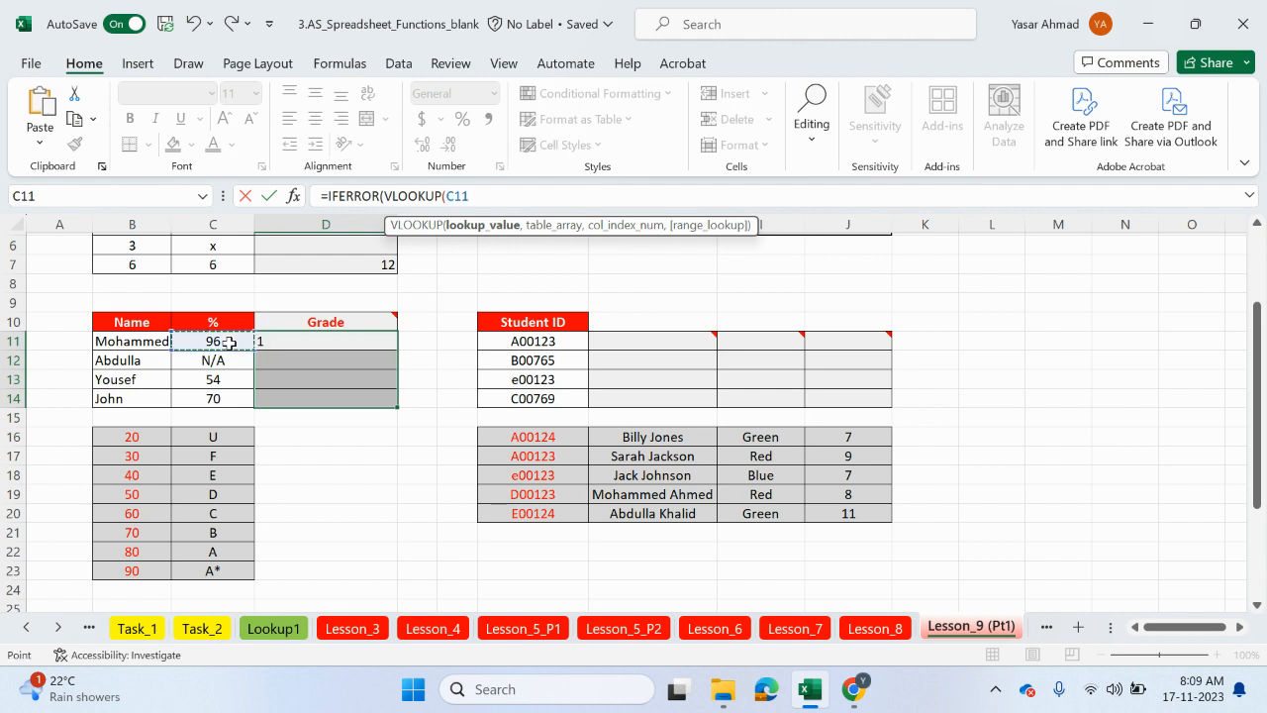
{"action": "type", "text": ","}
Step: Complete the nested VLOOKUP with the absolute table range $B$16:$C$23, column index 2 and approximate match TRUE
{"action": "left_click_drag", "start_coordinate": [119, 439], "coordinate": [218, 564]}
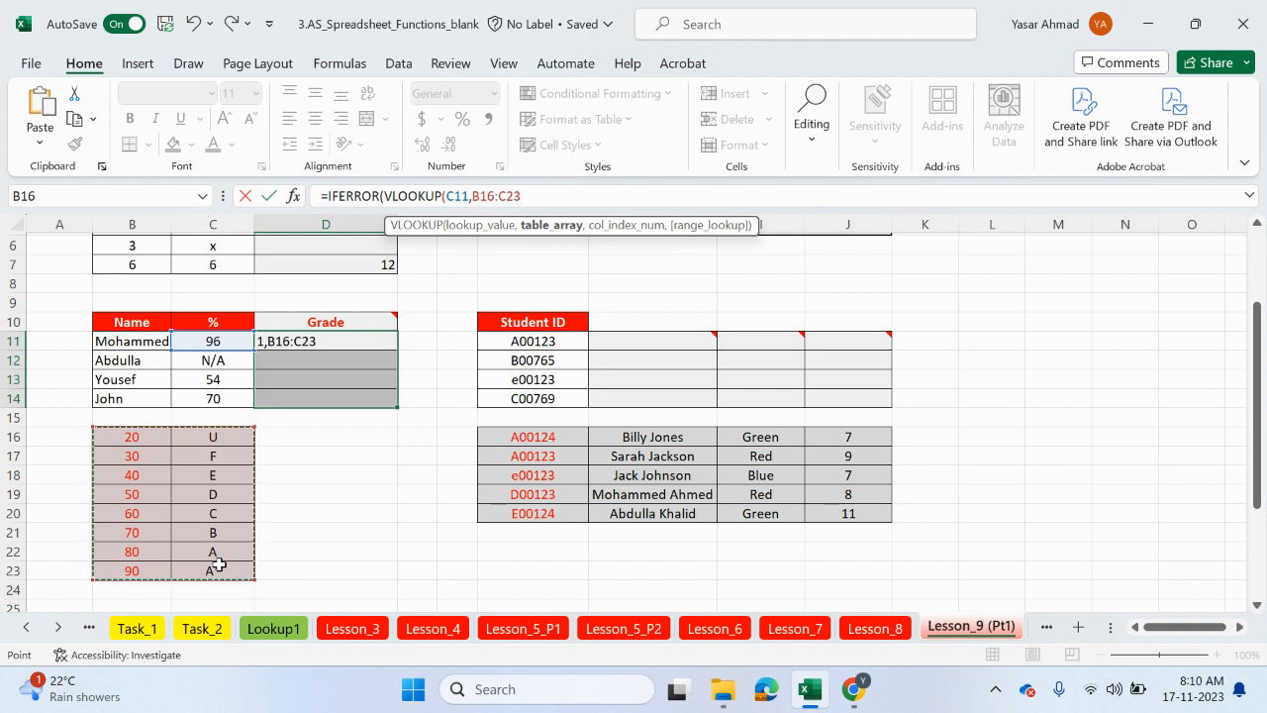
{"action": "key", "text": "F4"}
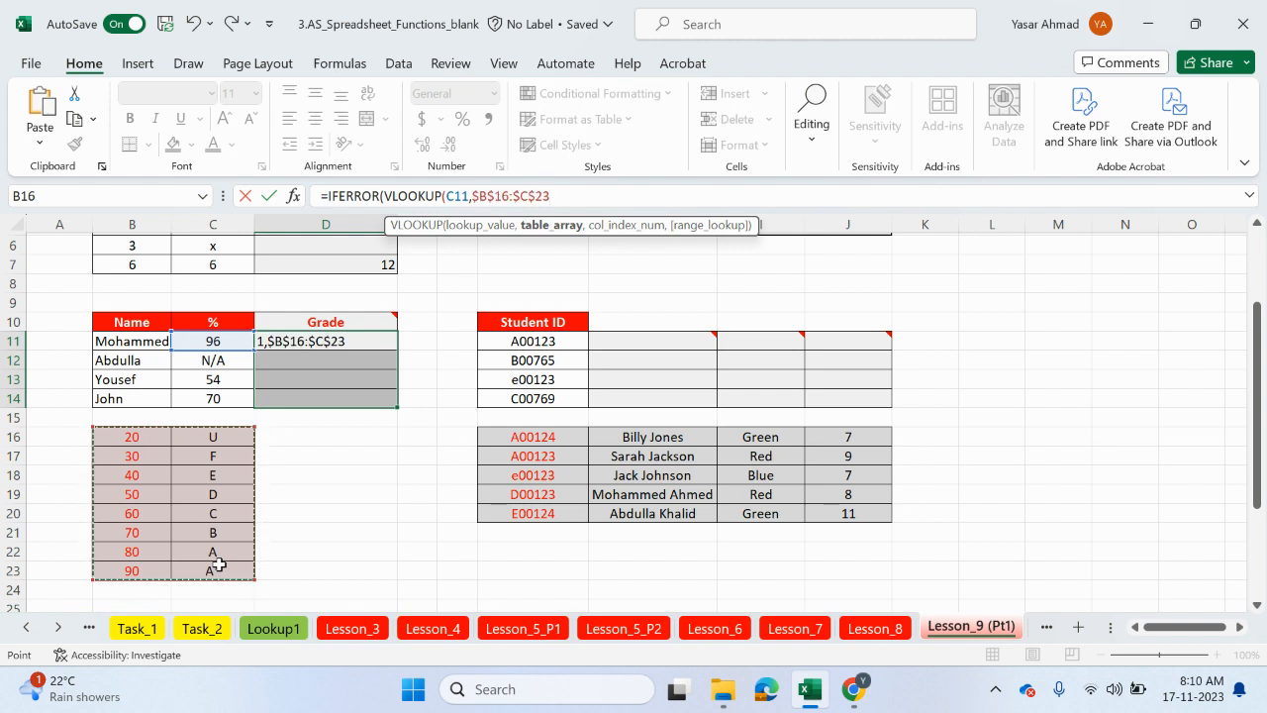
{"action": "type", "text": ",2"}
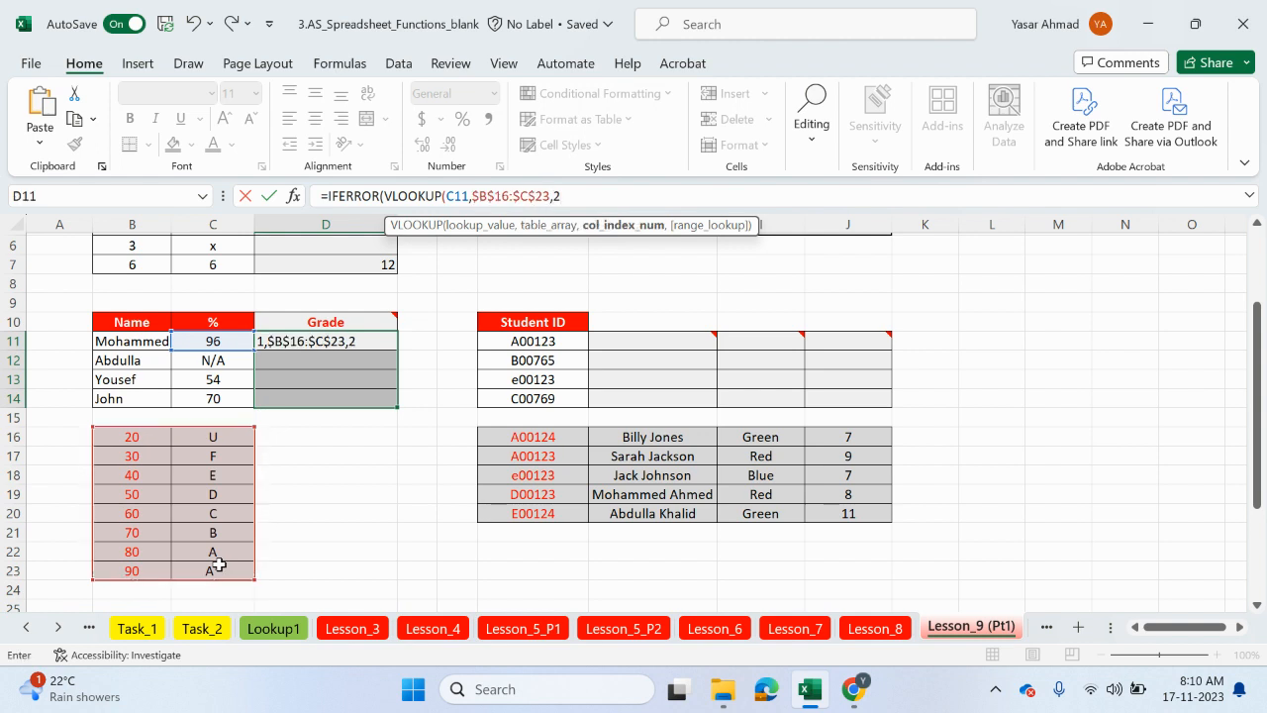
{"action": "type", "text": ","}
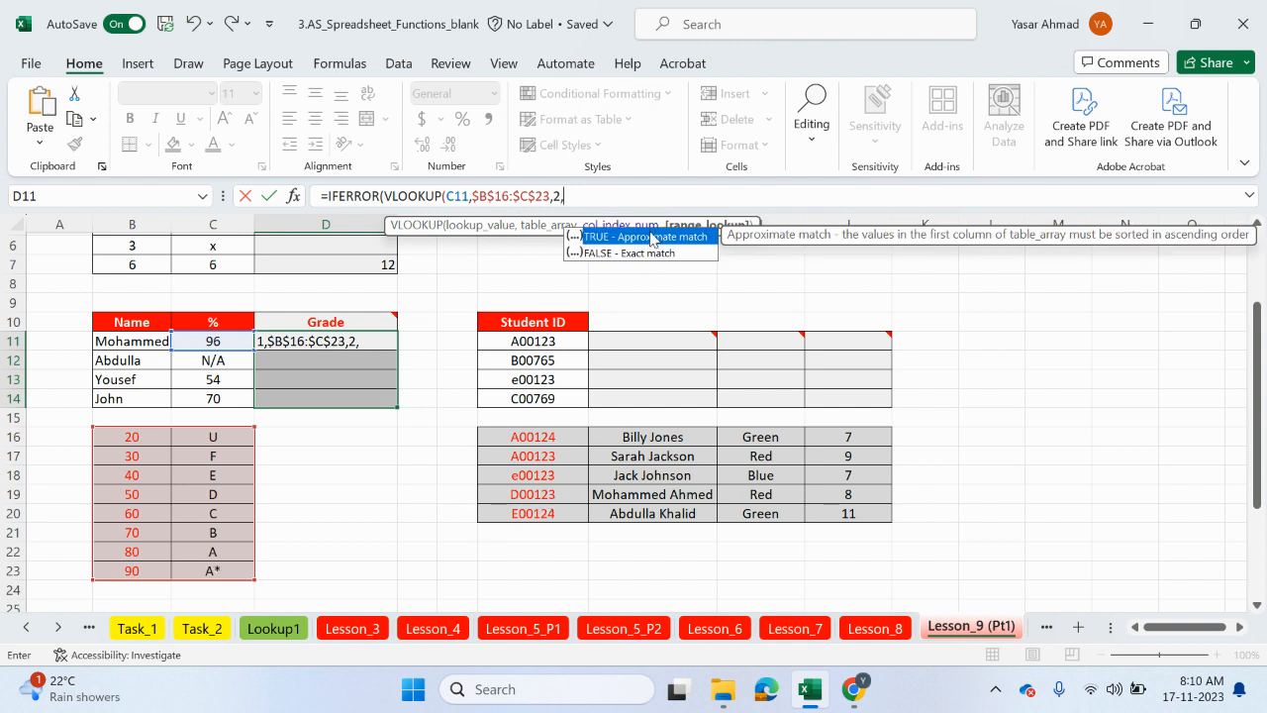
{"action": "double_click", "coordinate": [650, 236]}
{"action": "type", "text": ")"}
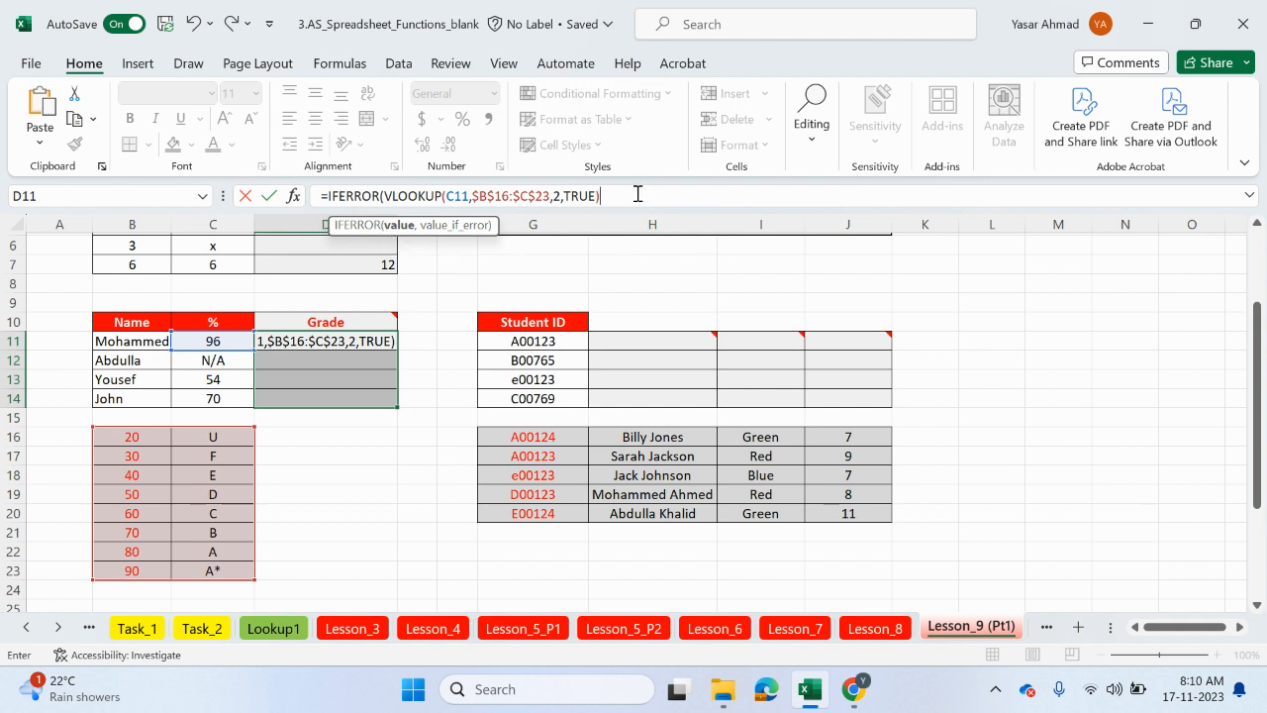
Step: Give the IFERROR in D11 an empty-text fallback "" and fill the formula down through D14
{"action": "type", "text": ","}
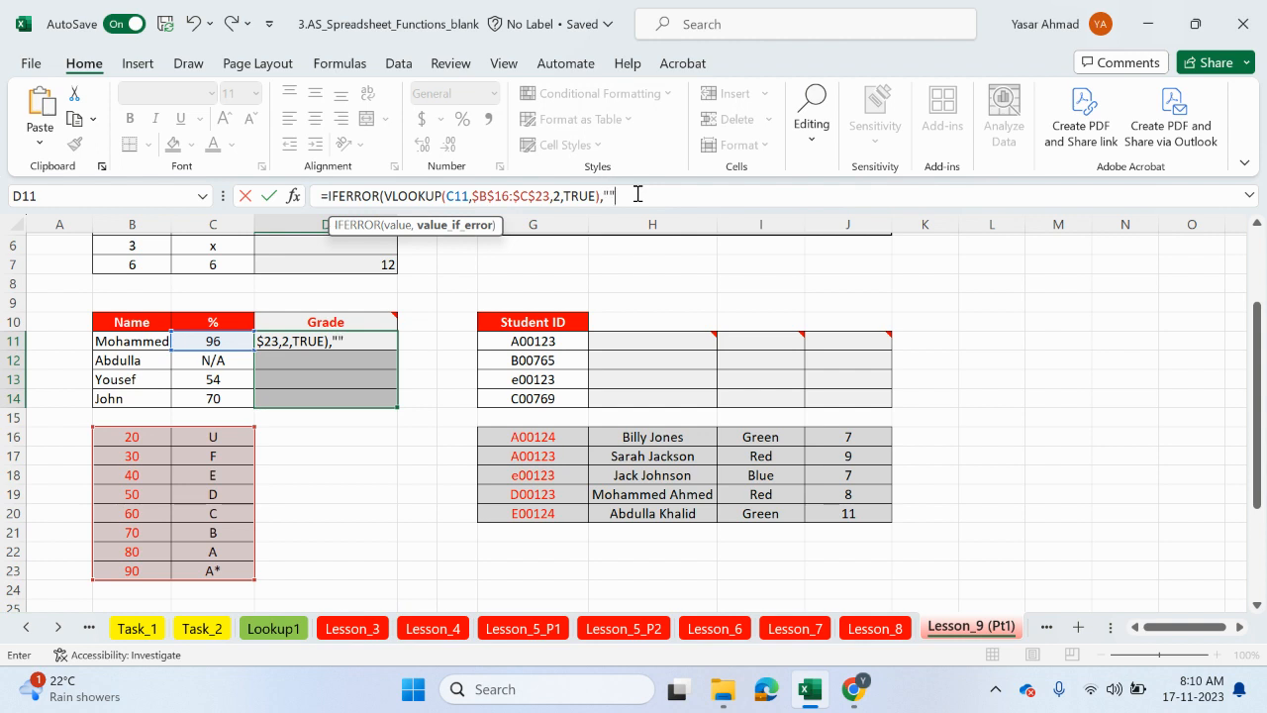
{"action": "type", "text": "\"\")"}
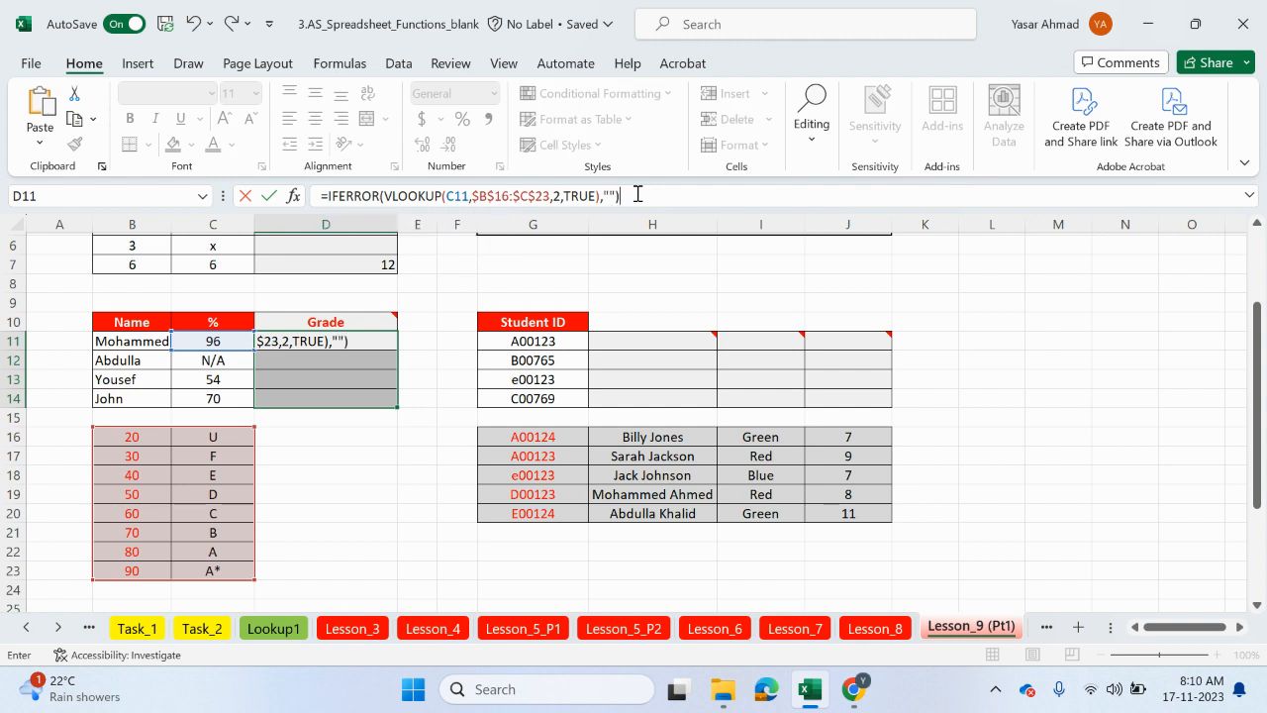
{"action": "key", "text": "Return"}
{"action": "left_click", "coordinate": [384, 338]}
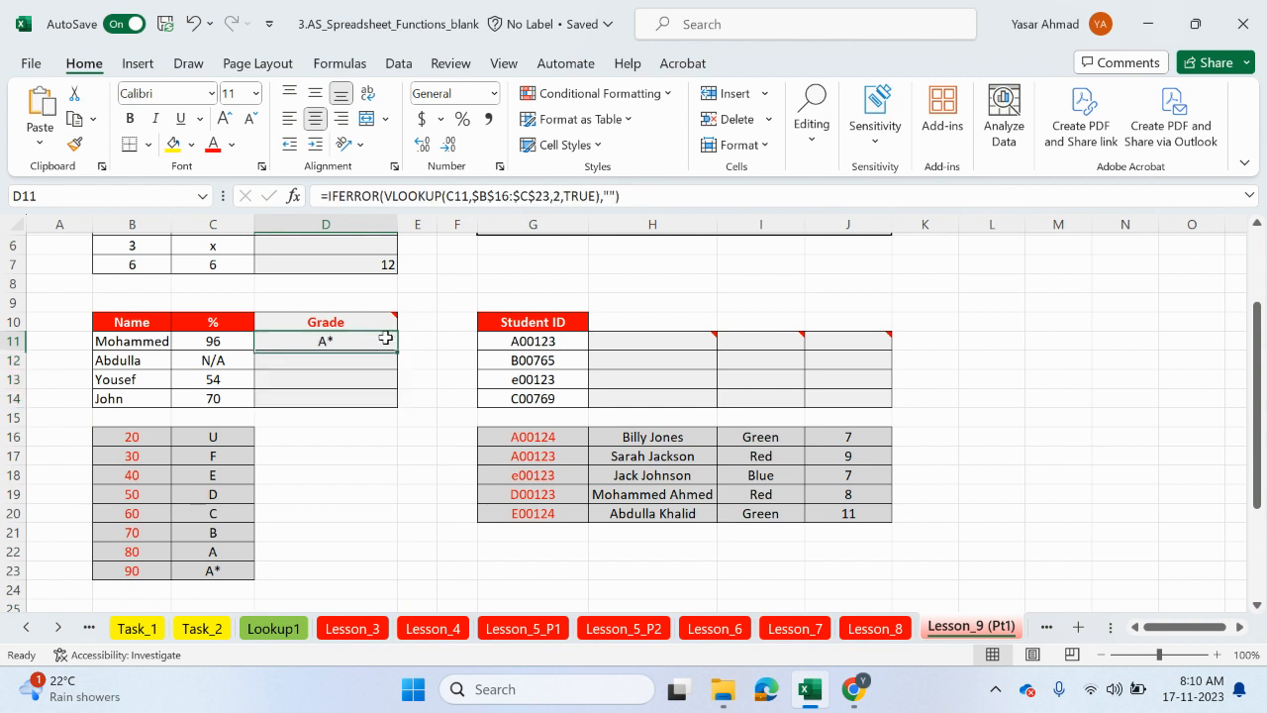
{"action": "left_click_drag", "start_coordinate": [395, 349], "coordinate": [388, 403]}
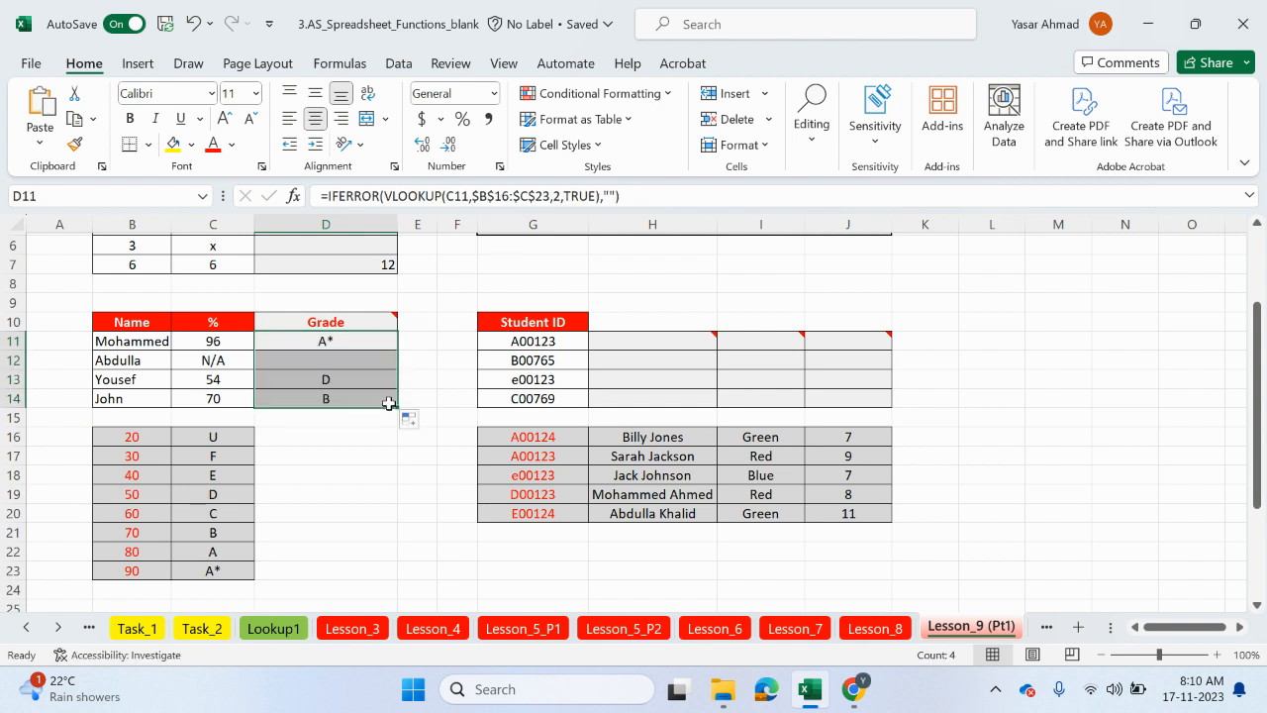
Step: Test the grade formula's error handling by entering v as the percentage in C14
{"action": "left_click", "coordinate": [235, 400]}
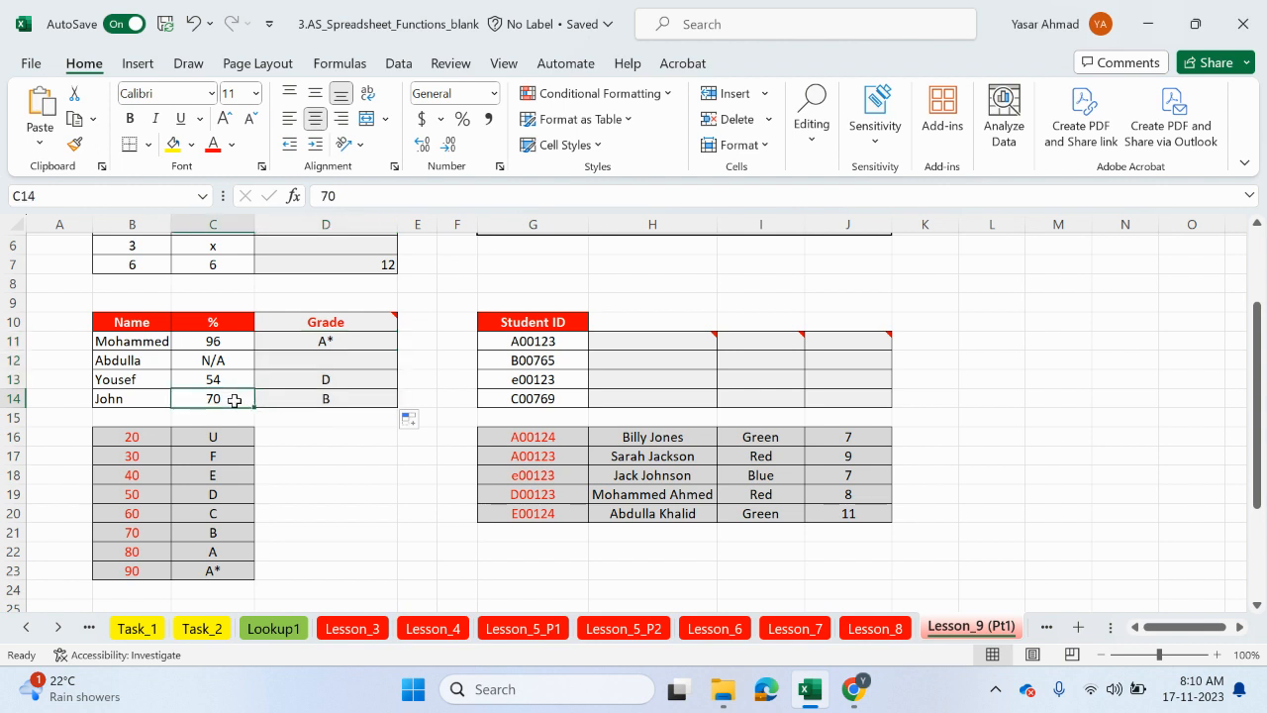
{"action": "type", "text": "v"}
{"action": "key", "text": "Return"}
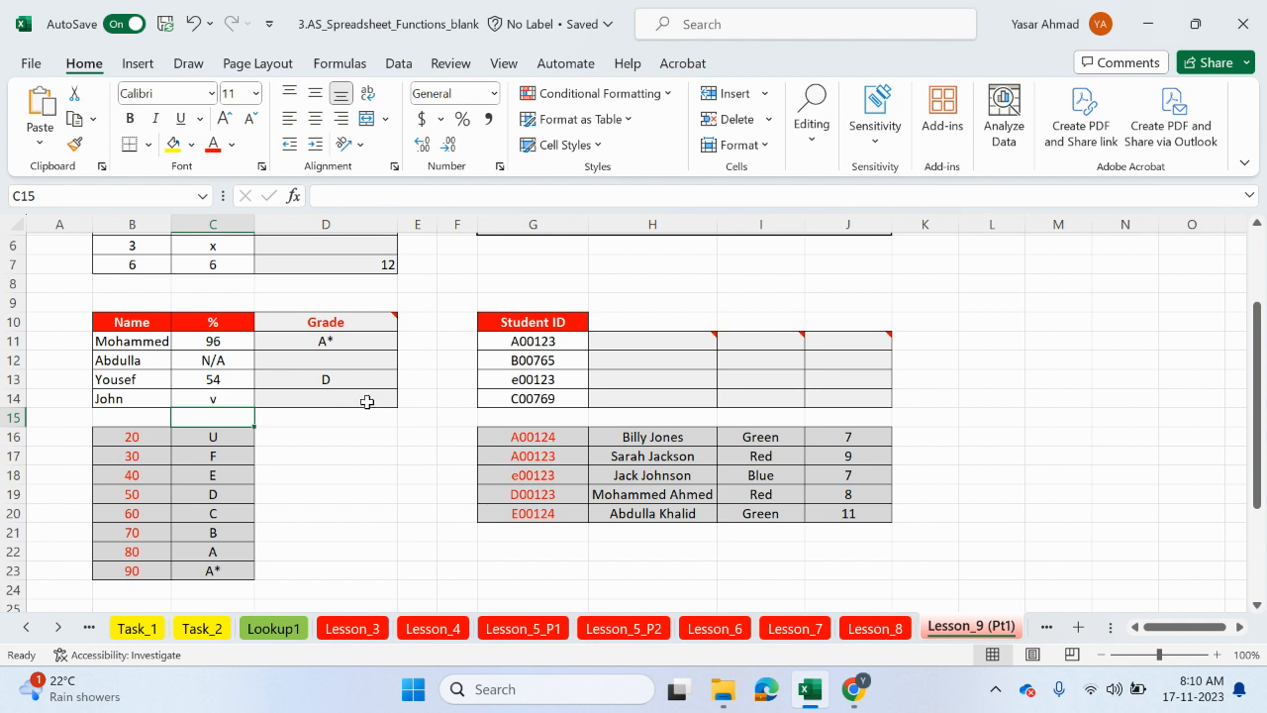
Step: Replace the test entry in C14 with the percentage 63
{"action": "left_click", "coordinate": [229, 399]}
{"action": "type", "text": "63"}
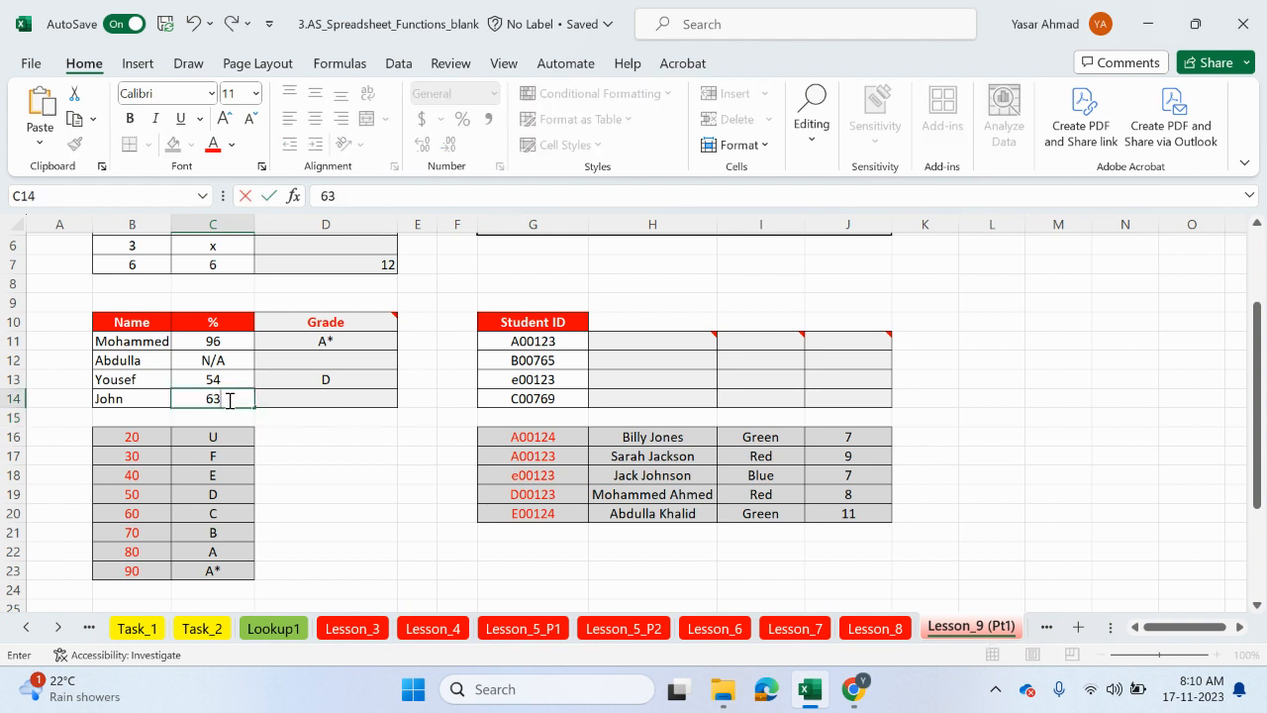
{"action": "key", "text": "Return"}
{"action": "left_click", "coordinate": [378, 479]}
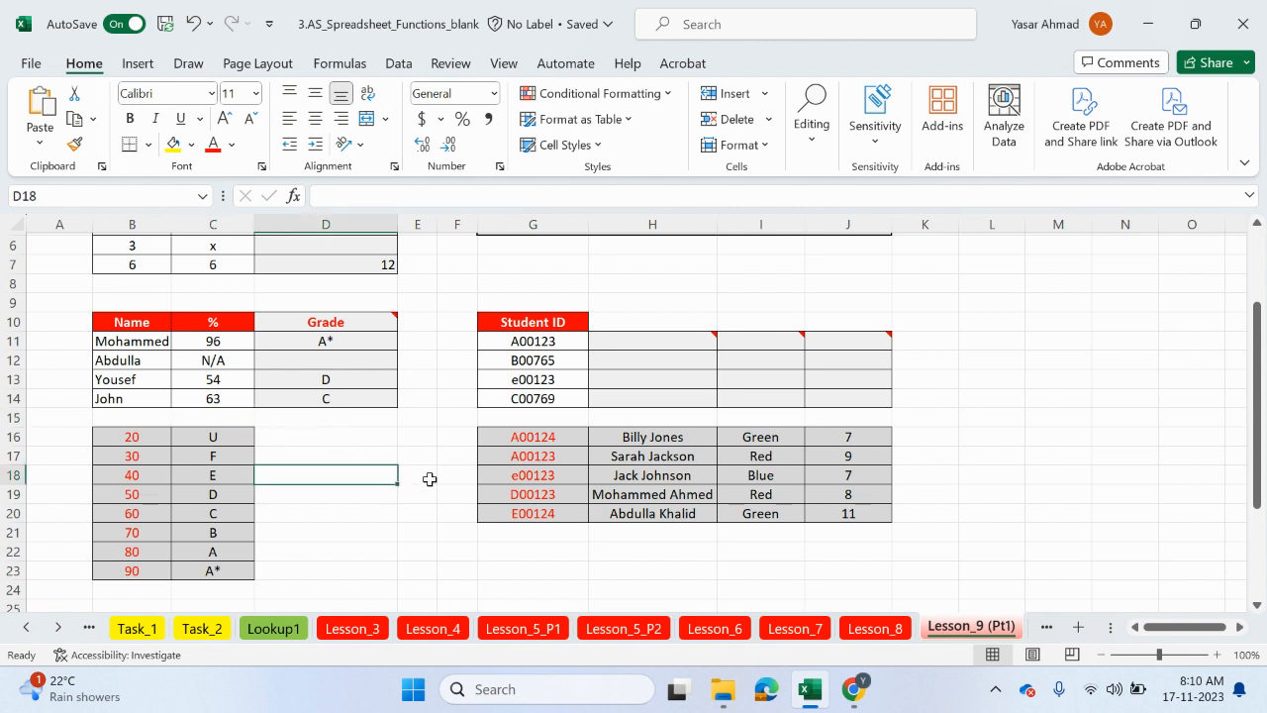
Step: Begin a plain VLOOKUP formula in H11 that uses the student ID in G11 as its lookup value
{"action": "left_click_drag", "start_coordinate": [1259, 332], "coordinate": [1263, 287]}
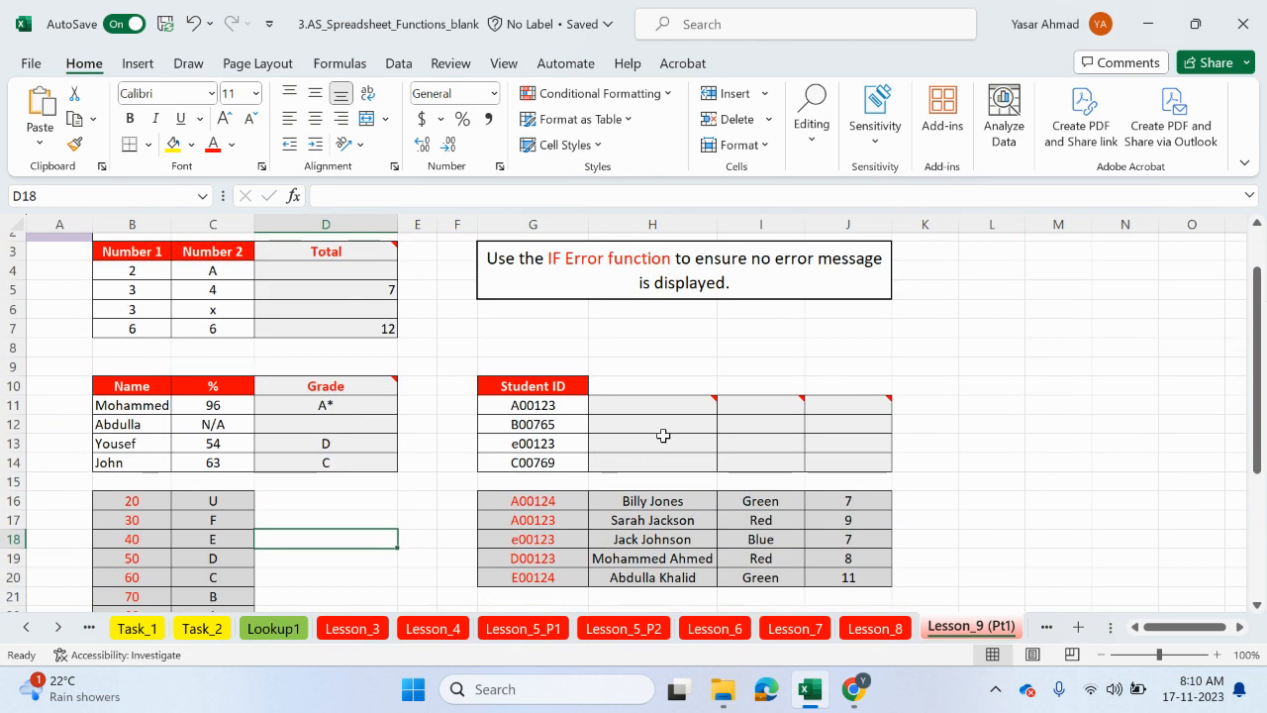
{"action": "mouse_move", "coordinate": [714, 403]}
{"action": "left_click", "coordinate": [667, 415]}
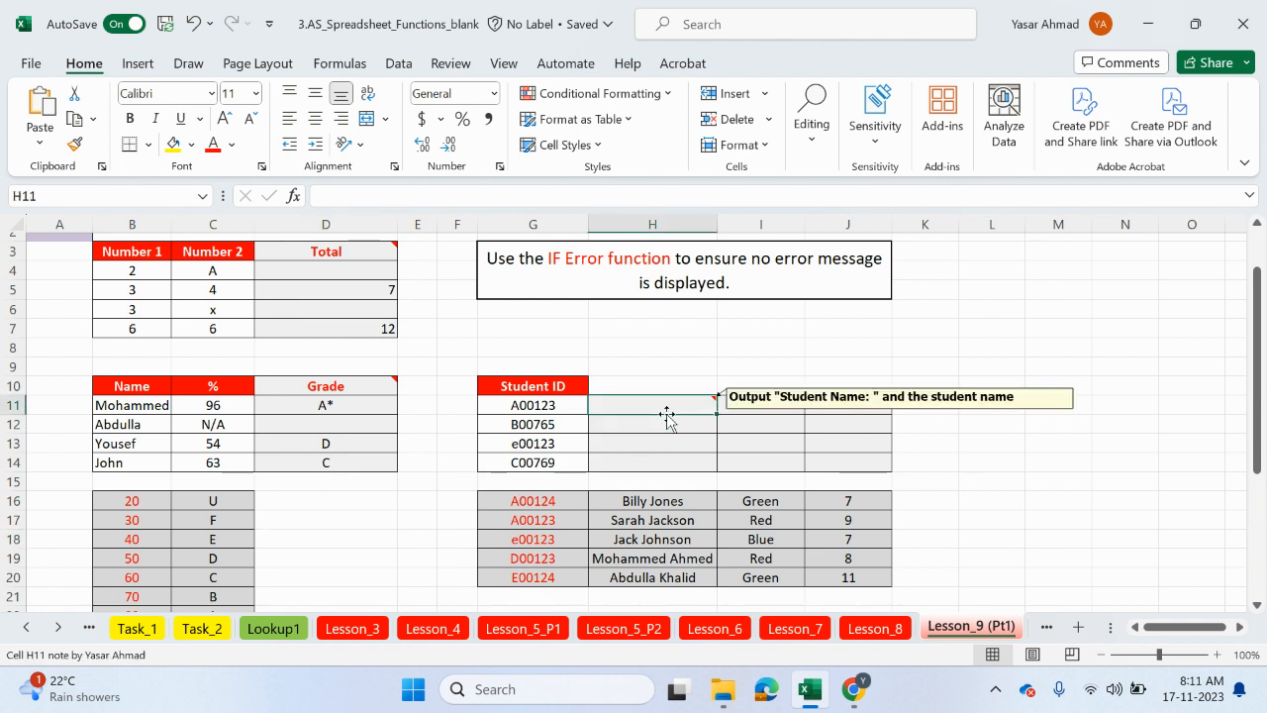
{"action": "type", "text": "=vloo"}
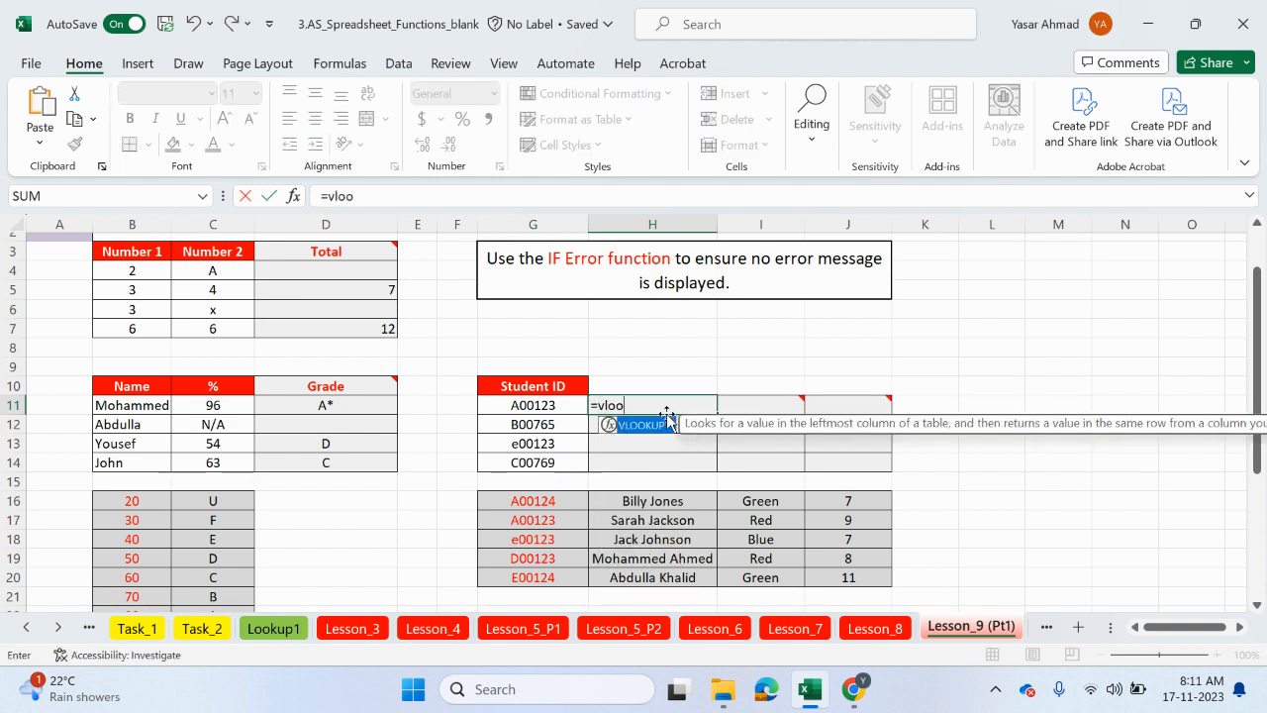
{"action": "double_click", "coordinate": [663, 433]}
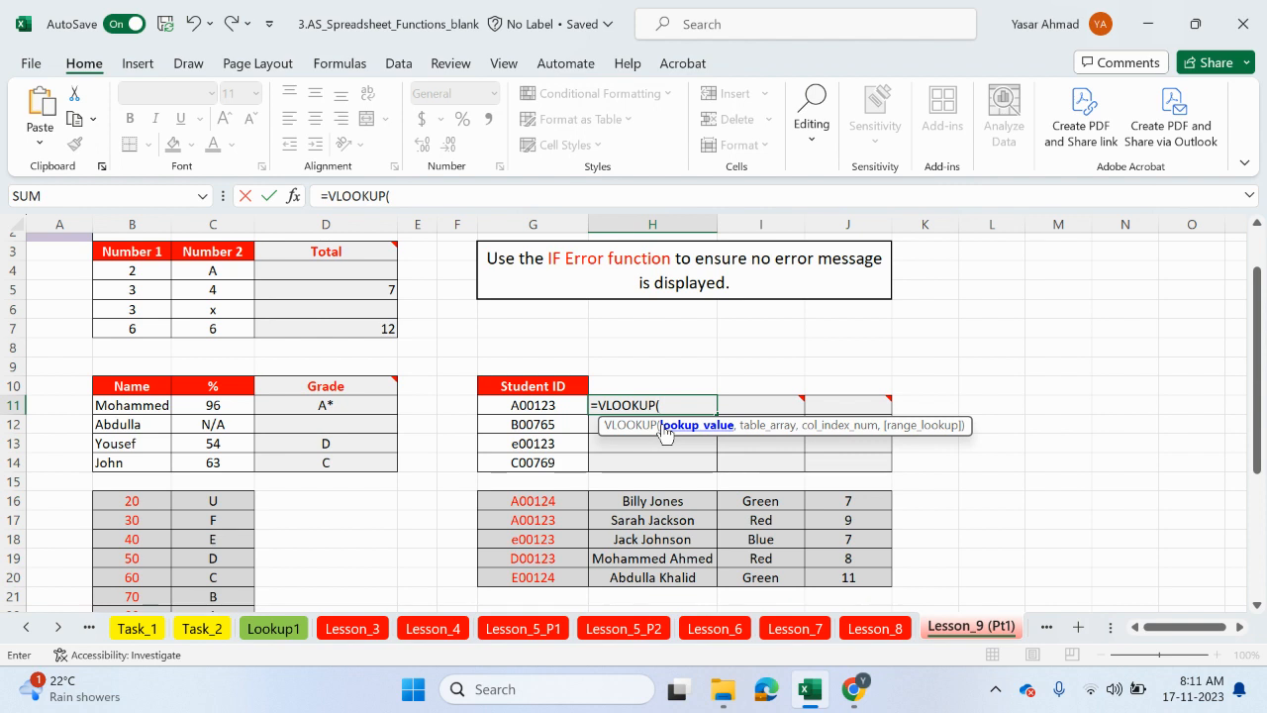
{"action": "left_click", "coordinate": [555, 406]}
{"action": "type", "text": ","}
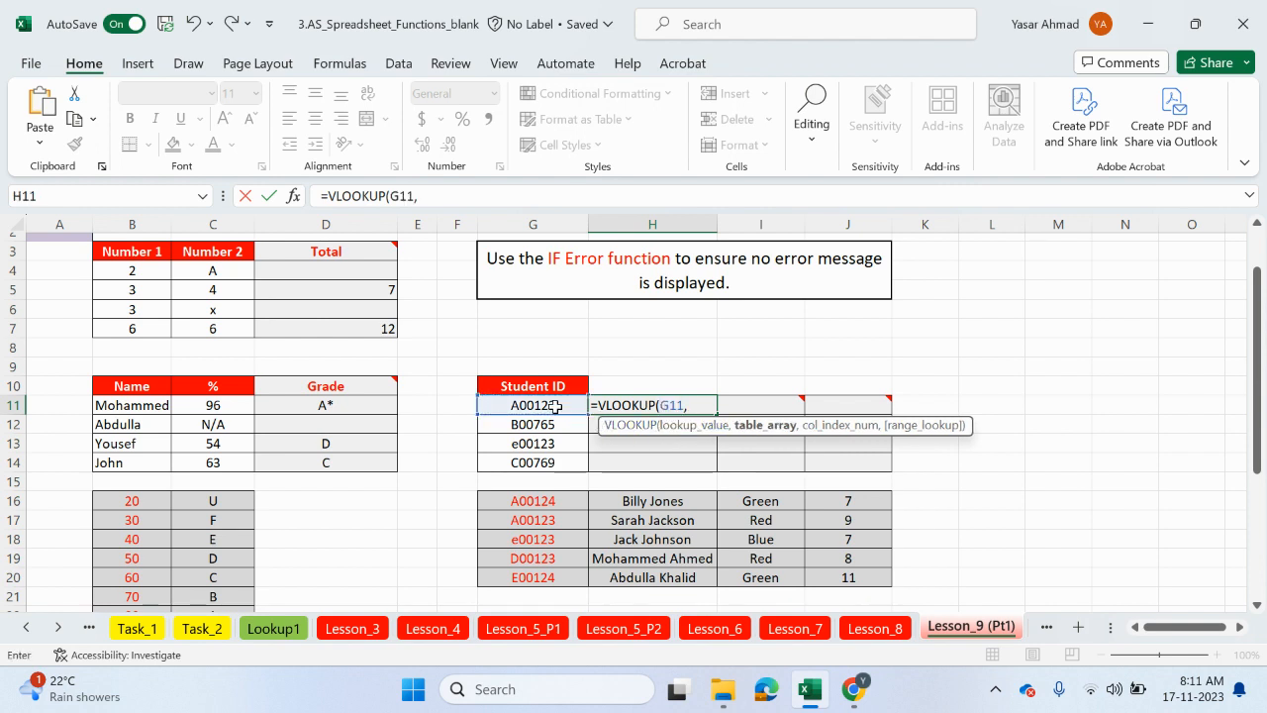
Step: Complete the VLOOKUP with absolute range $G$16:$H$20, column index 2 and exact match FALSE, and fill it down through H14
{"action": "left_click_drag", "start_coordinate": [525, 500], "coordinate": [643, 582]}
{"action": "key", "text": "F4"}
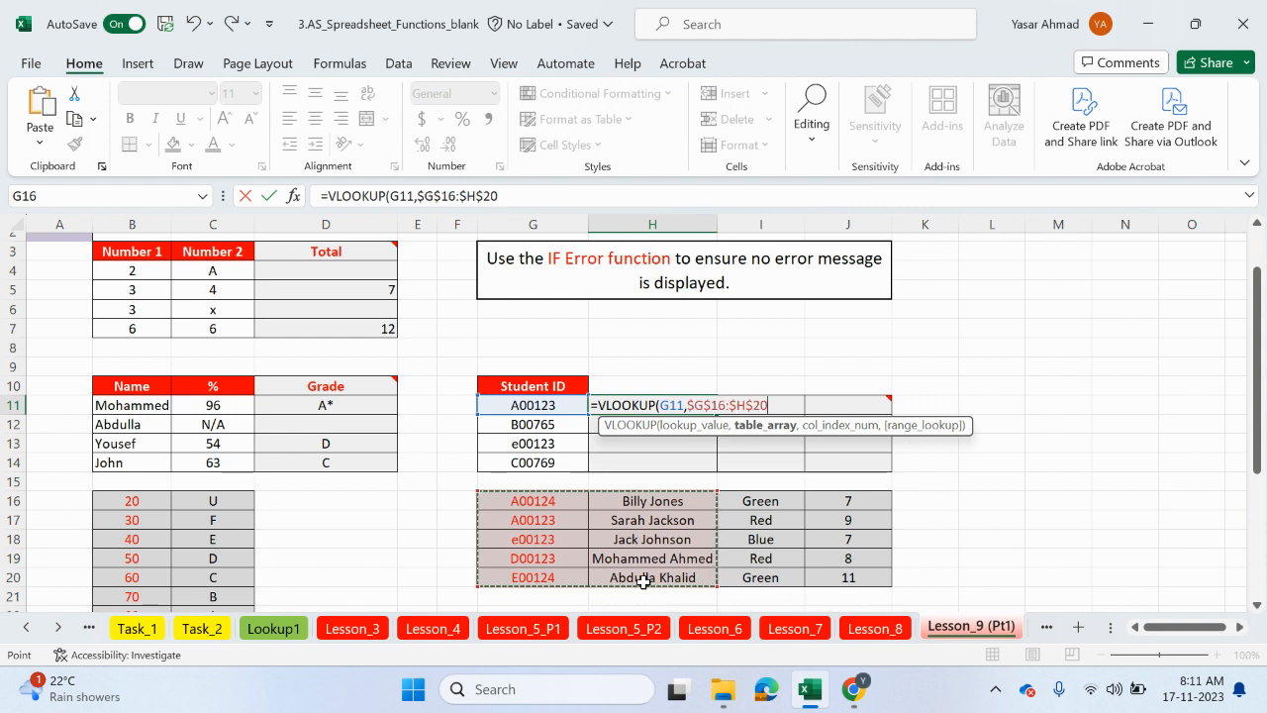
{"action": "type", "text": ",2,"}
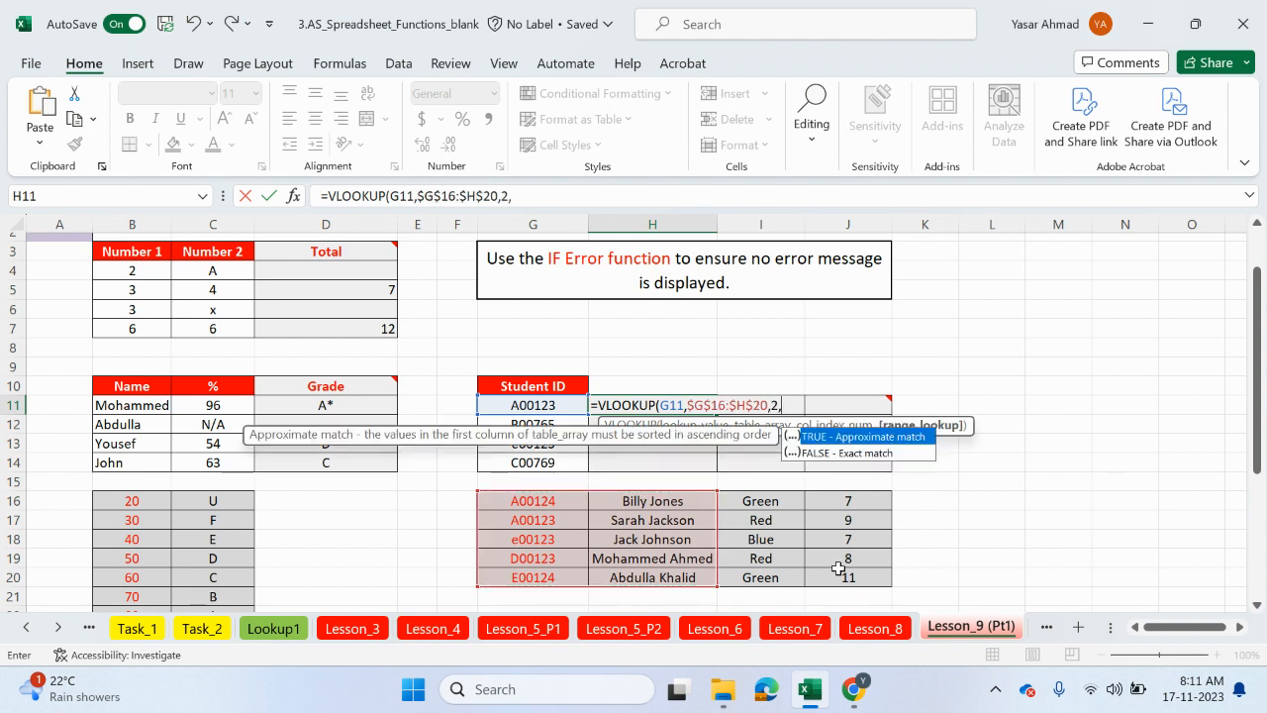
{"action": "double_click", "coordinate": [841, 453]}
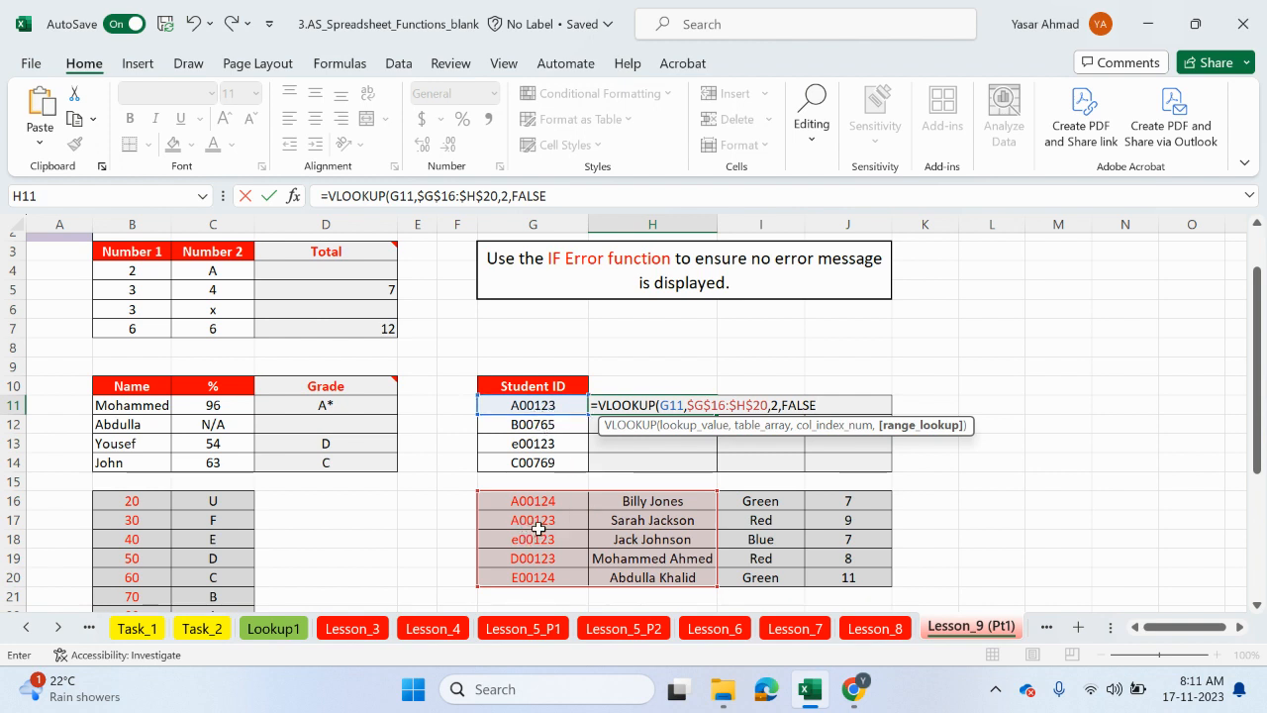
{"action": "type", "text": ")"}
{"action": "key", "text": "Return"}
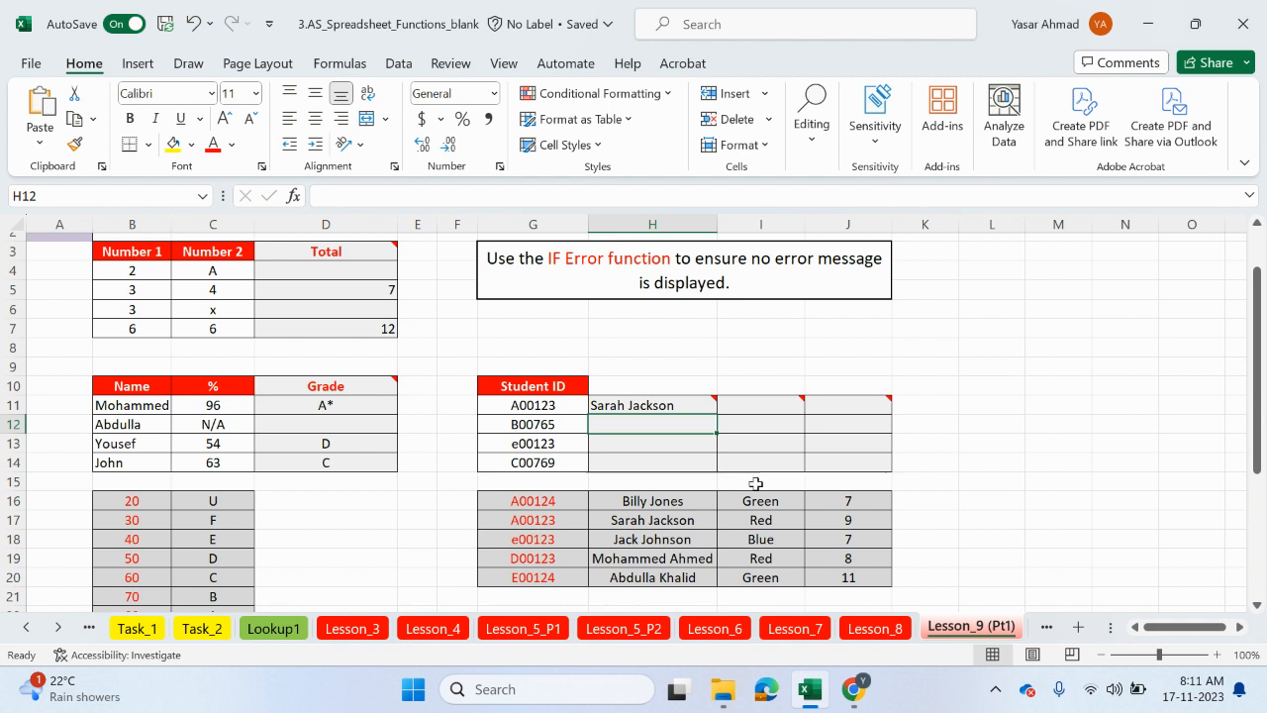
{"action": "left_click", "coordinate": [702, 408]}
{"action": "left_click_drag", "start_coordinate": [716, 413], "coordinate": [705, 480]}
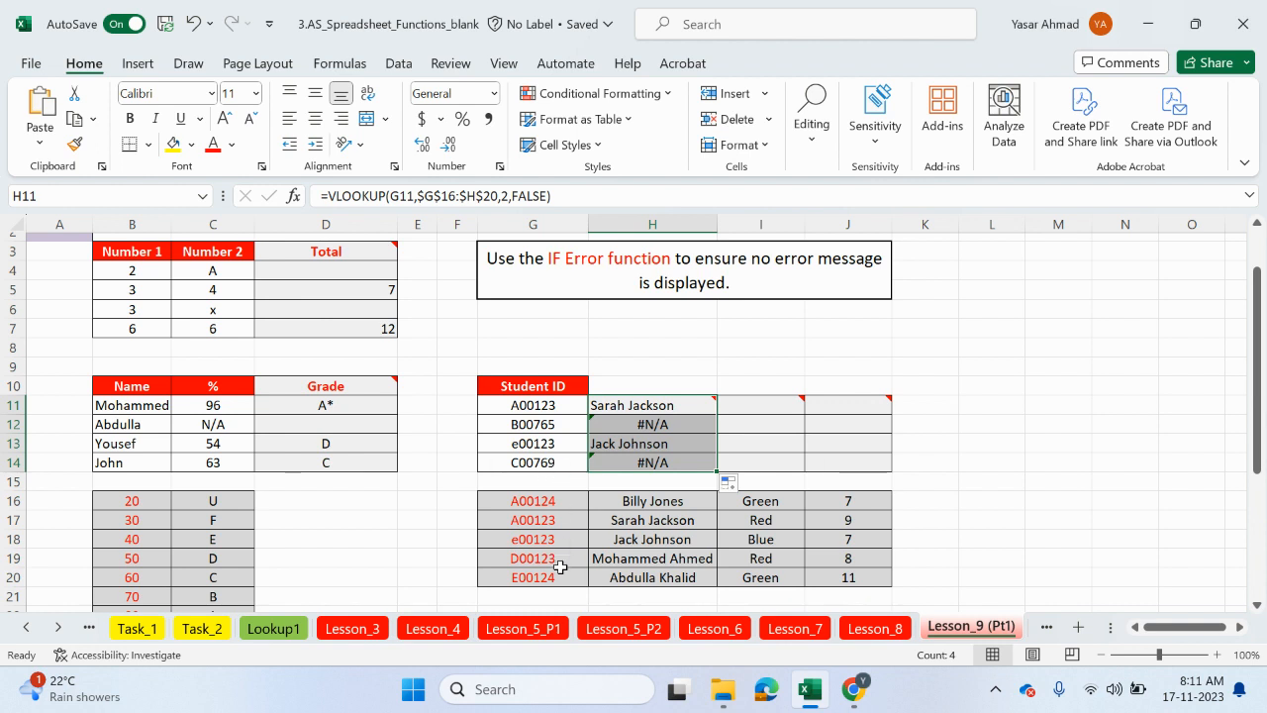
Step: Clear the plain VLOOKUP formulas from H11 through H14
{"action": "left_click", "coordinate": [692, 409]}
{"action": "key", "text": "Delete"}
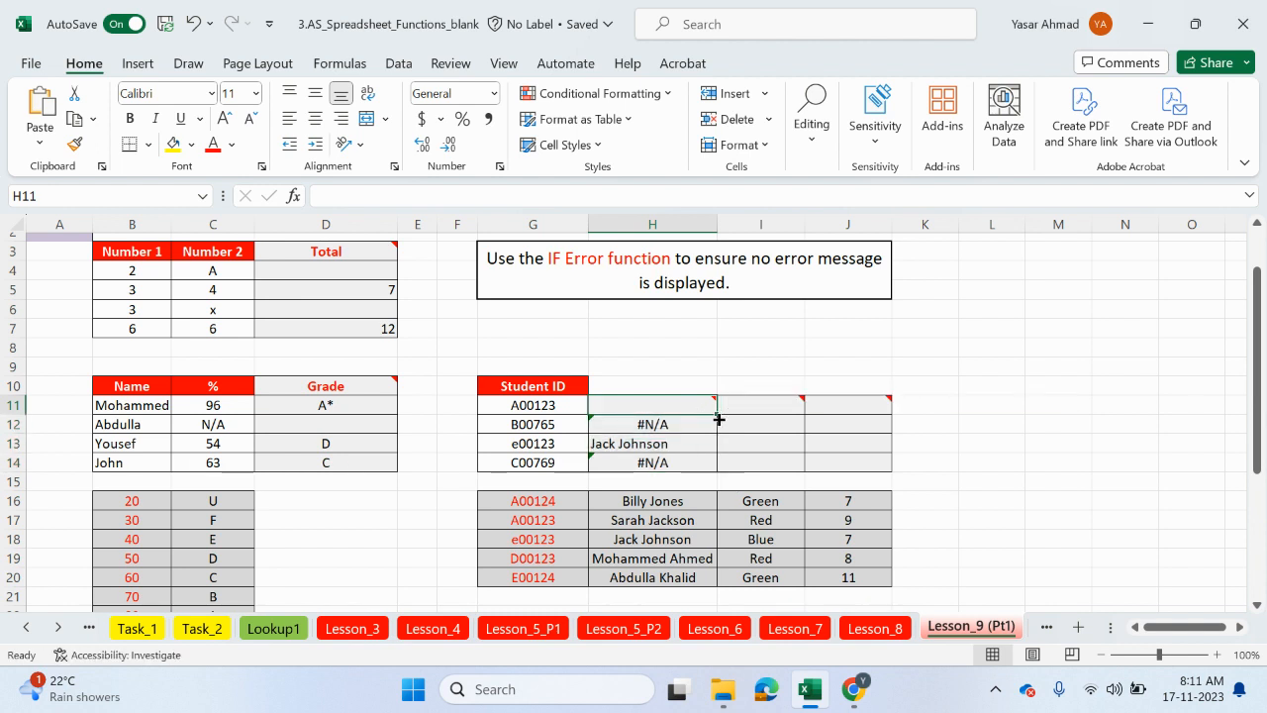
{"action": "left_click_drag", "start_coordinate": [720, 417], "coordinate": [720, 472]}
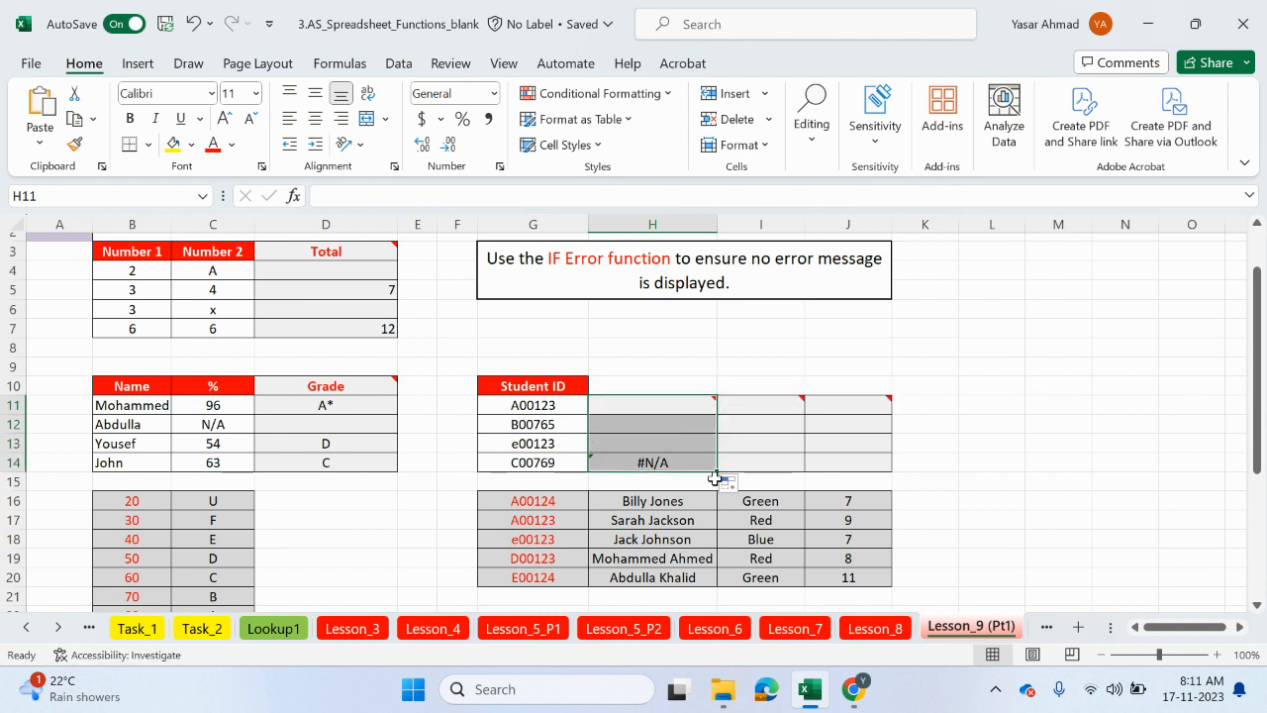
Step: Begin an IFERROR formula in H11 whose value argument opens with the text "student name
{"action": "double_click", "coordinate": [658, 404]}
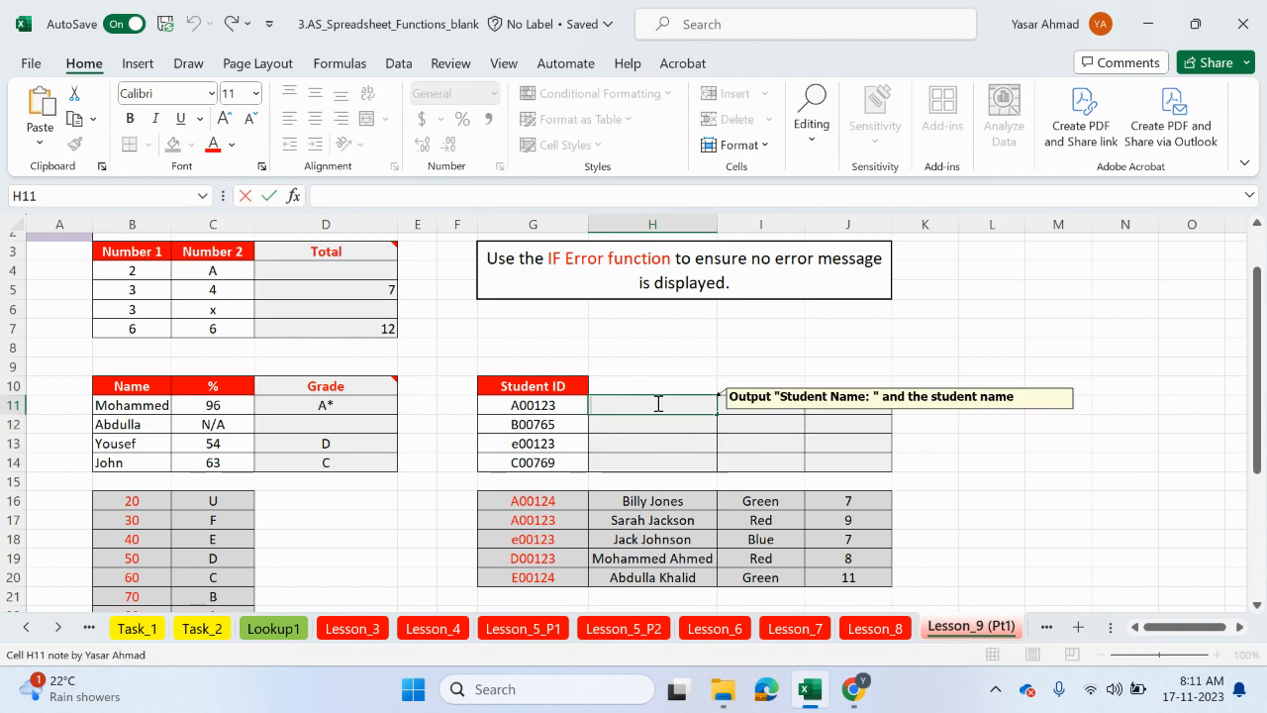
{"action": "type", "text": "="}
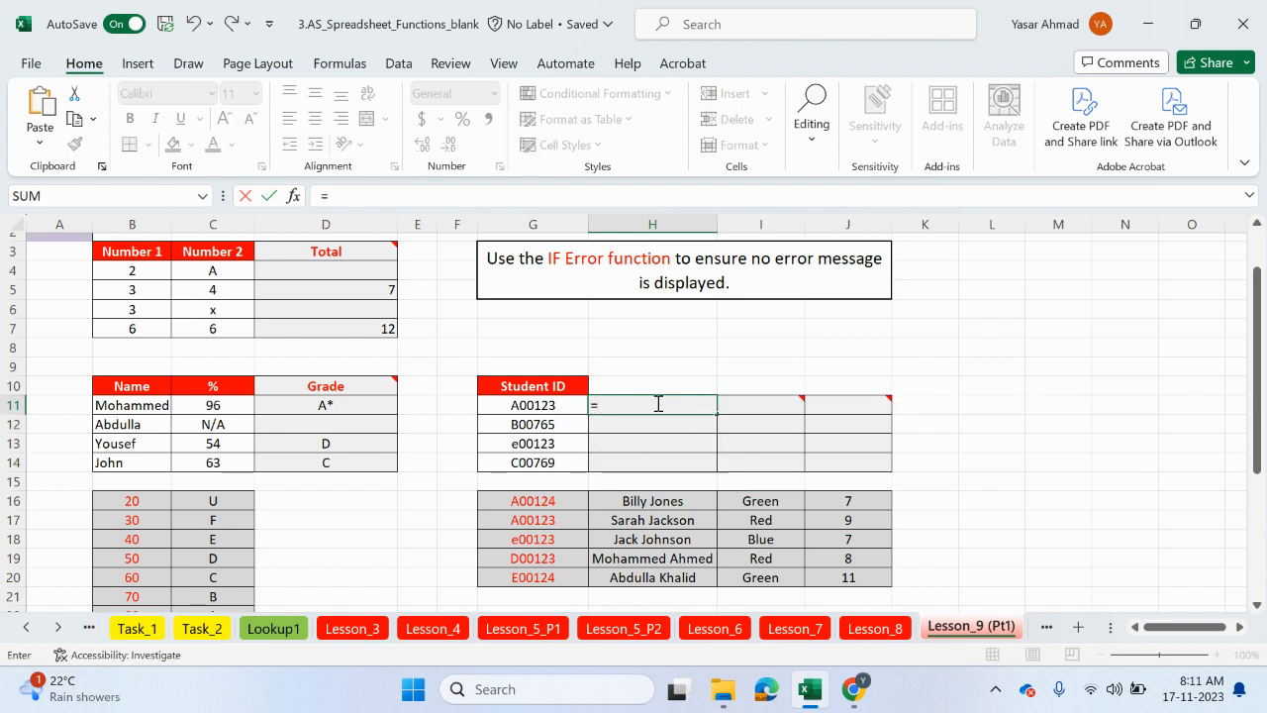
{"action": "type", "text": "if"}
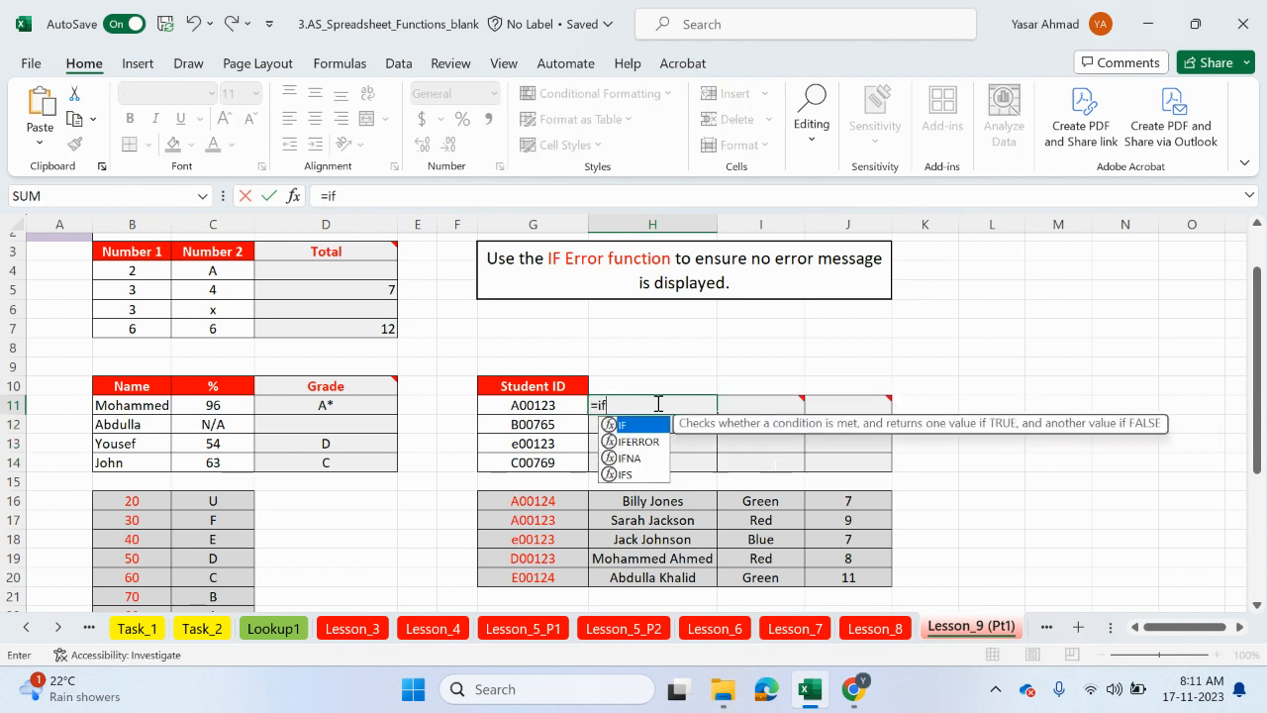
{"action": "double_click", "coordinate": [658, 444]}
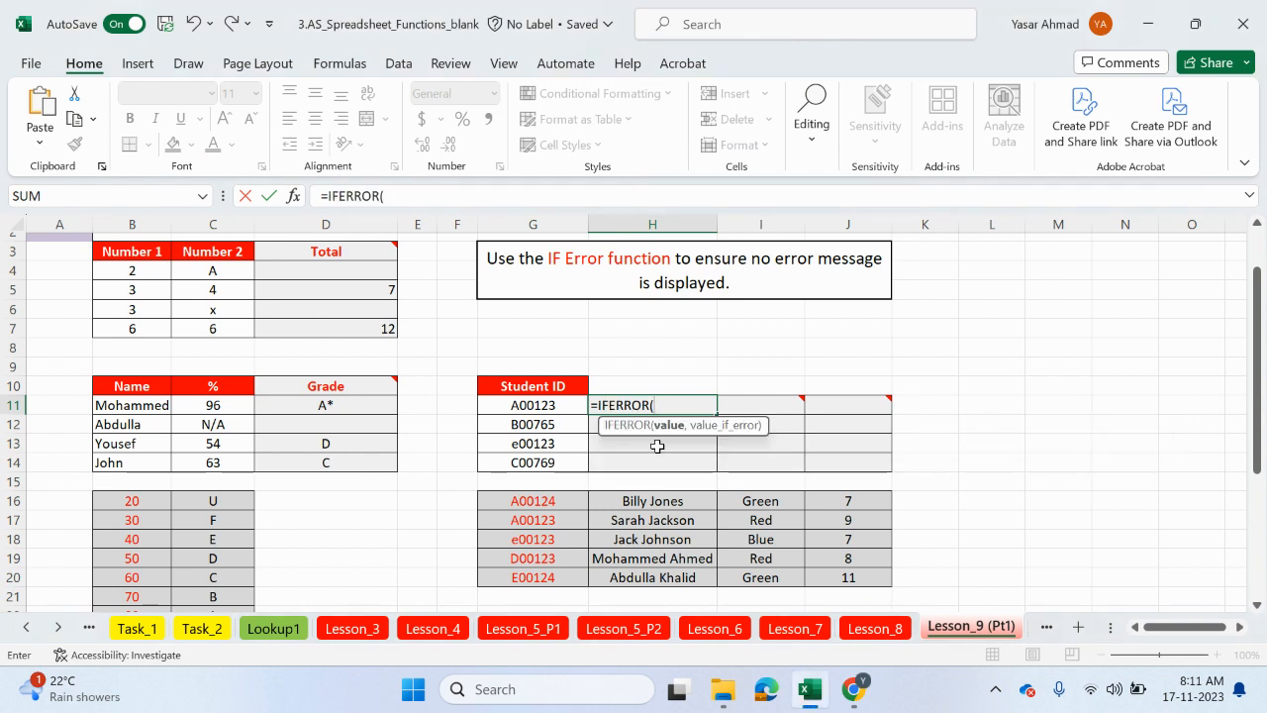
{"action": "left_click", "coordinate": [416, 198]}
{"action": "type", "text": "\""}
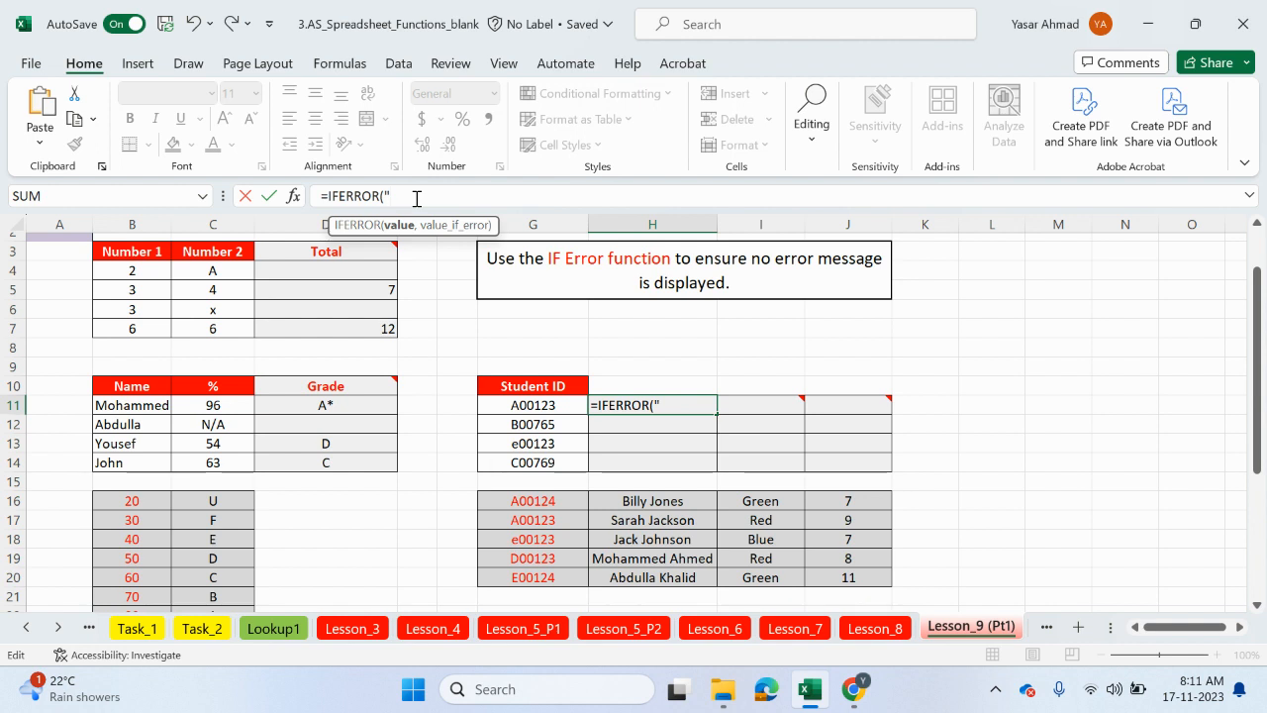
{"action": "mouse_move", "coordinate": [715, 406]}
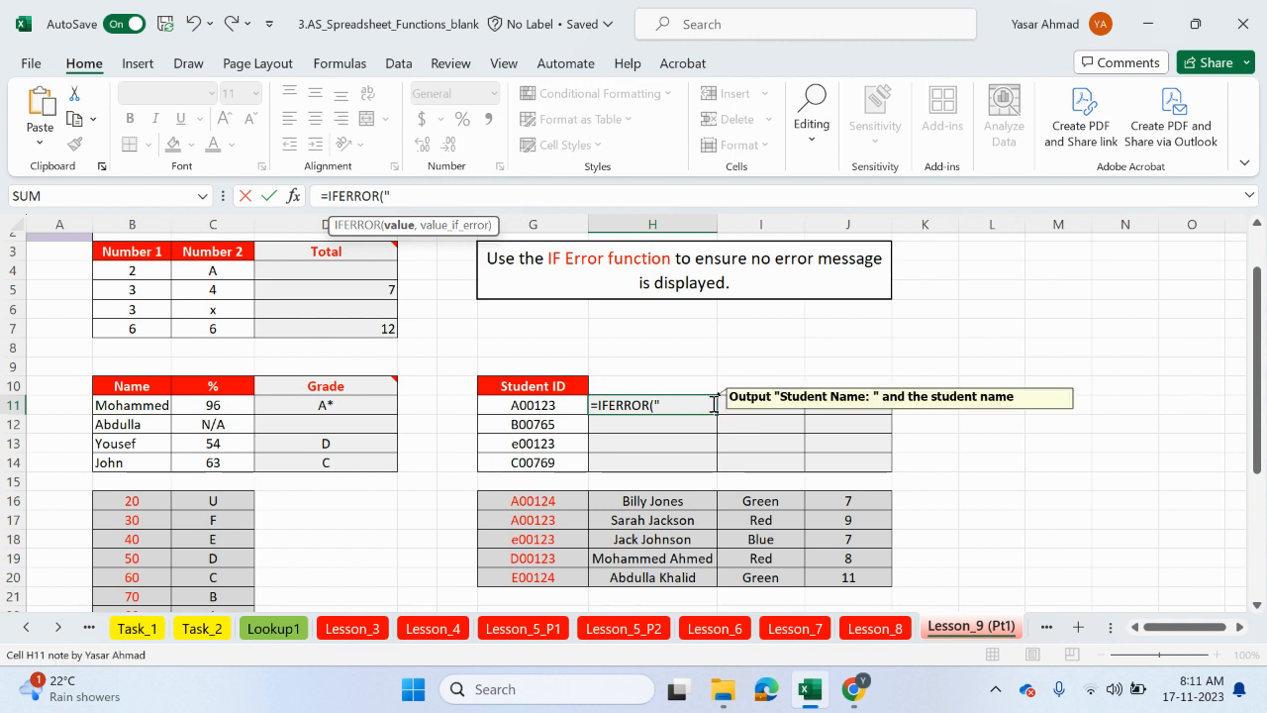
{"action": "type", "text": "st"}
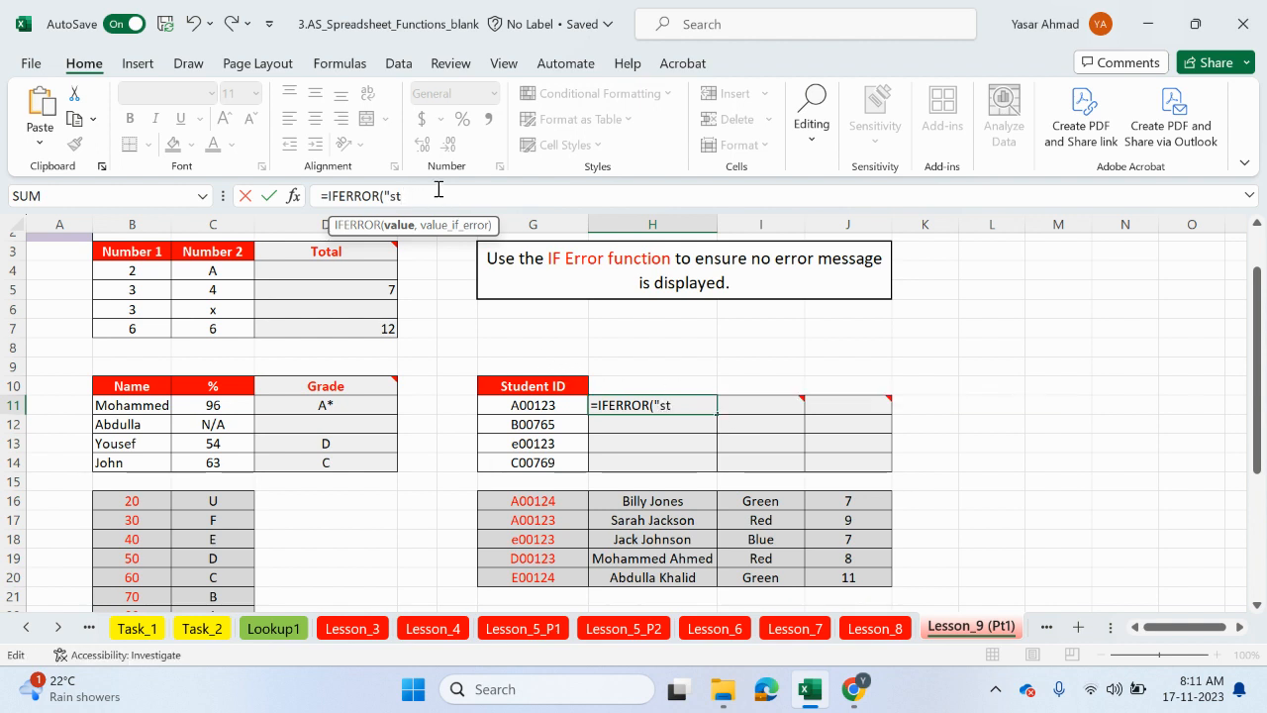
{"action": "type", "text": "udent name"}
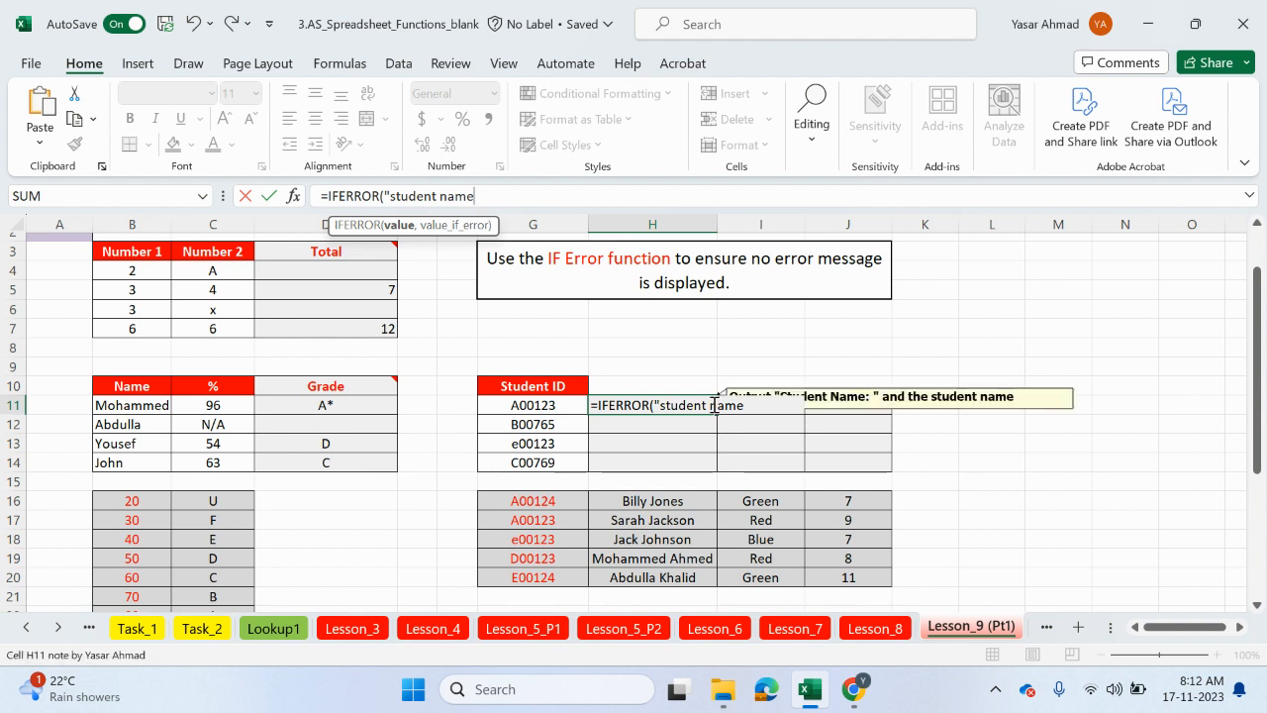
Step: Correct the label inside the H11 formula to "Student Name: " and append the & operator for joining
{"action": "left_click", "coordinate": [395, 196]}
{"action": "key", "text": "BackSpace"}
{"action": "type", "text": "S"}
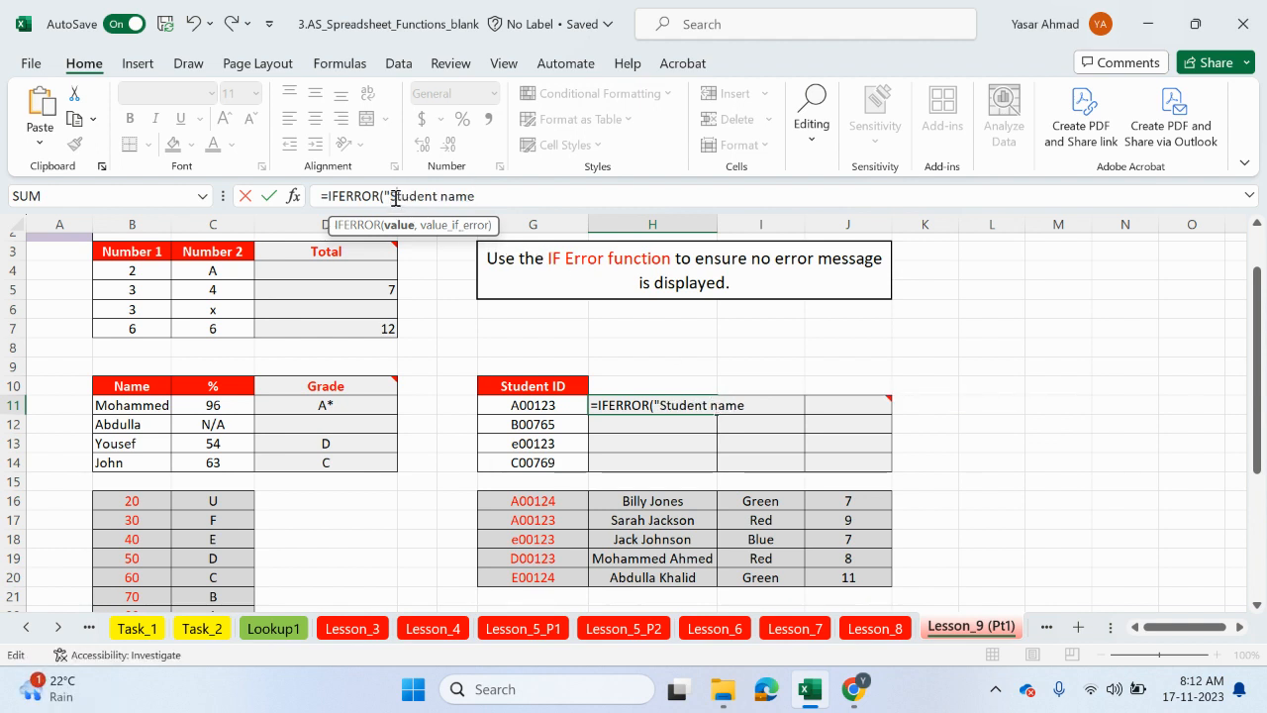
{"action": "left_click", "coordinate": [450, 196]}
{"action": "key", "text": "BackSpace"}
{"action": "type", "text": "N"}
{"action": "type", "text": "&"}
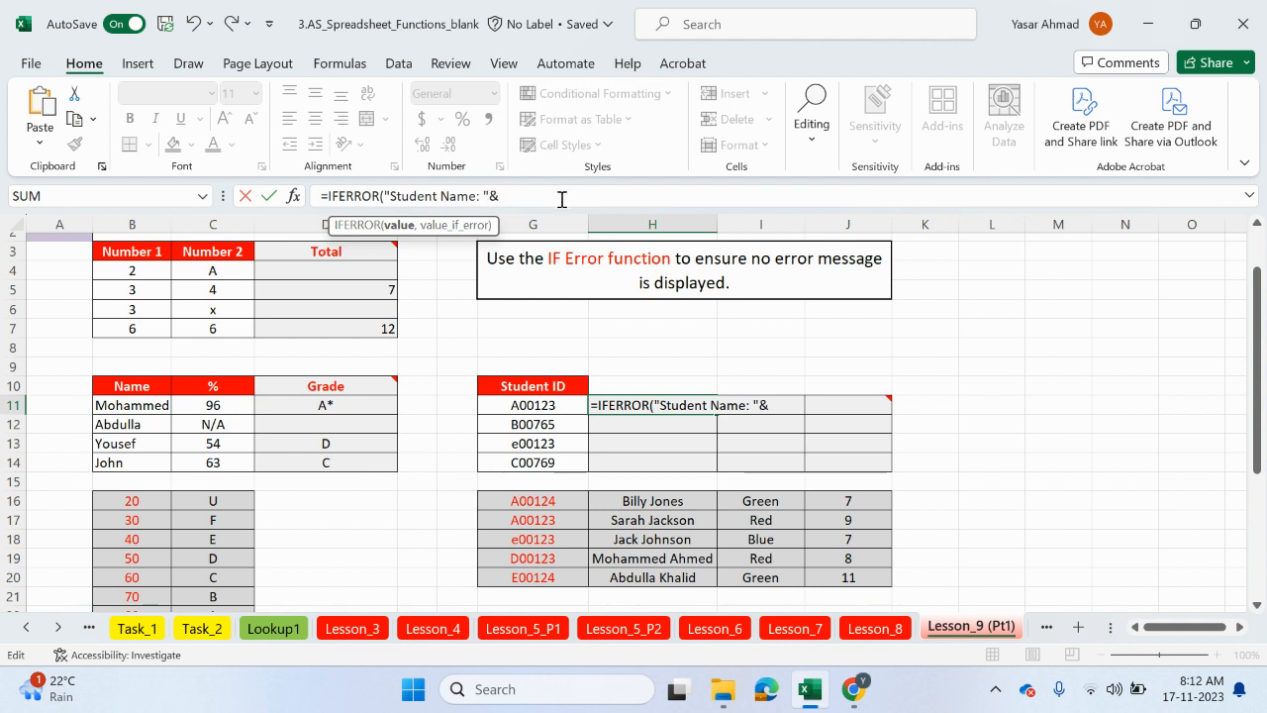
Step: Append a nested VLOOKUP of G11 in the absolute range $G$16:$H$20 with column index 2 and exact match FALSE
{"action": "type", "text": "vloo"}
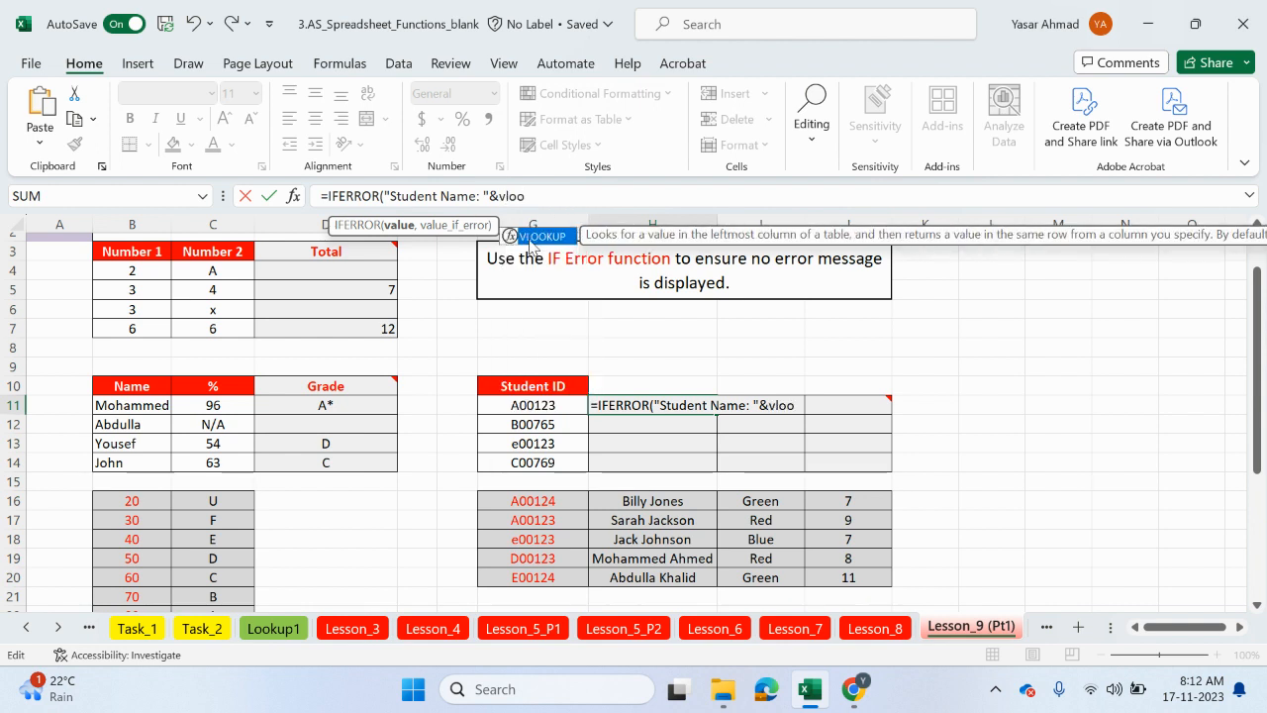
{"action": "double_click", "coordinate": [536, 238]}
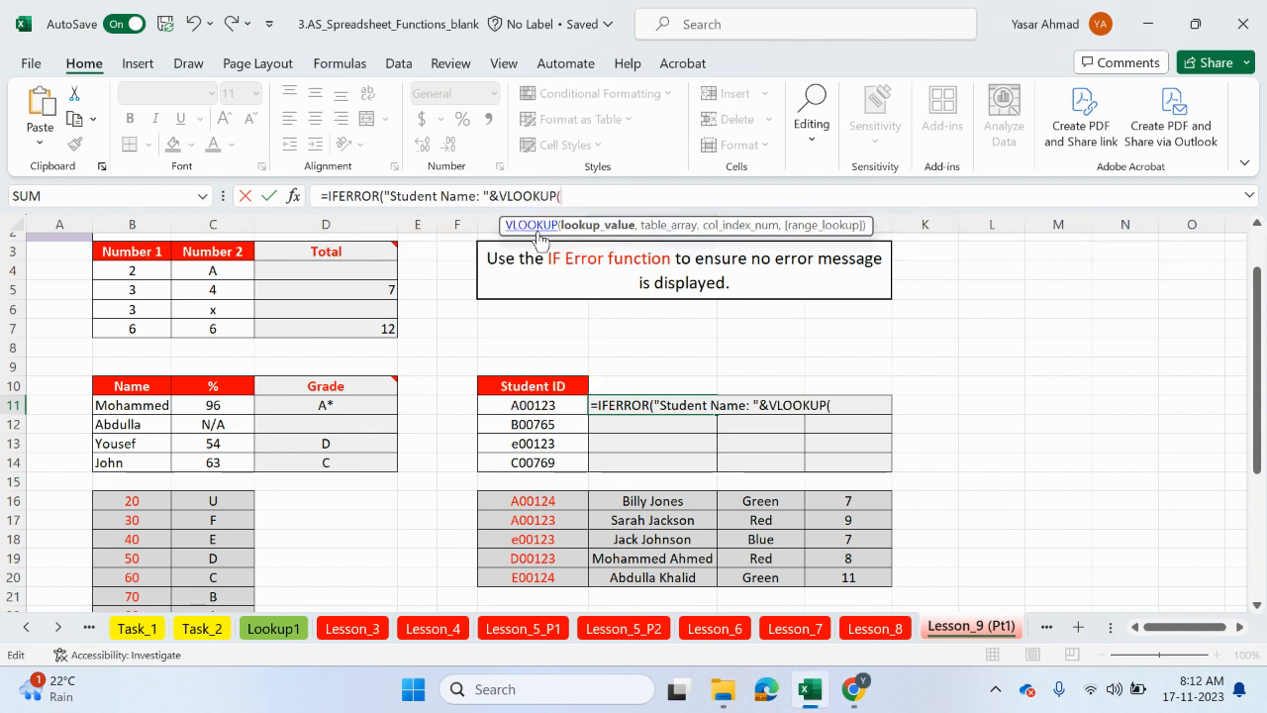
{"action": "left_click", "coordinate": [553, 408]}
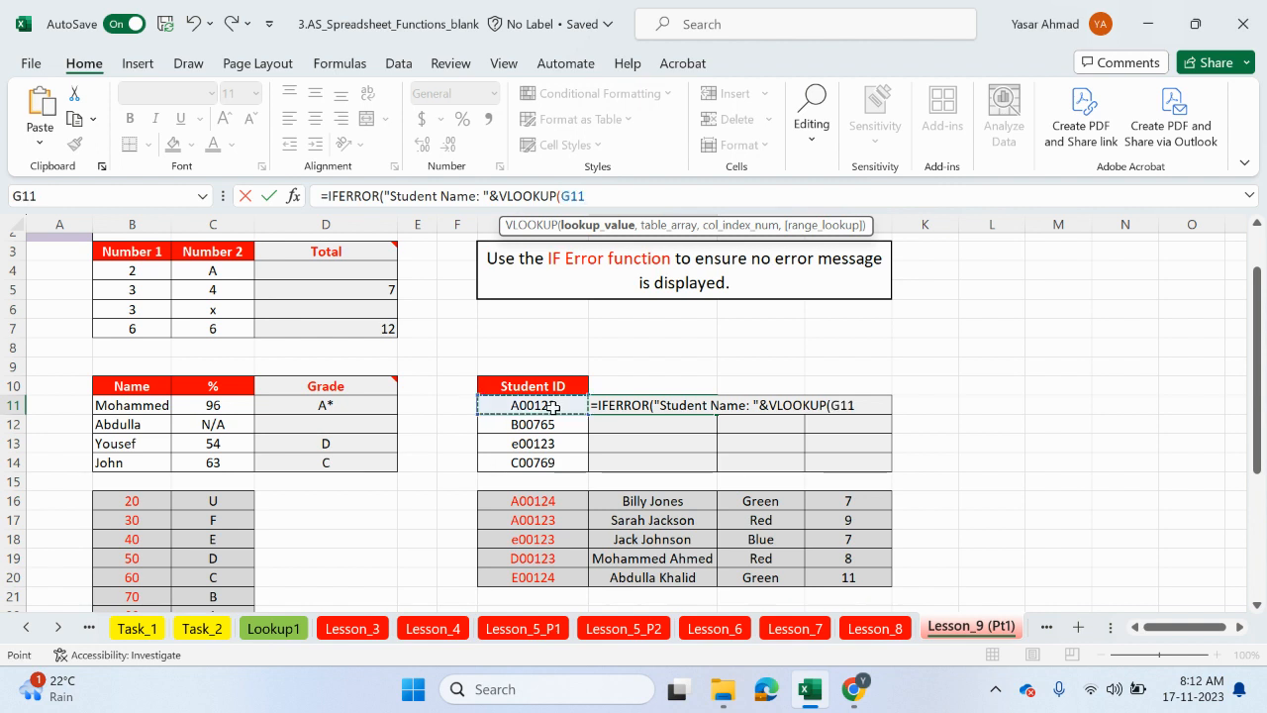
{"action": "type", "text": ","}
{"action": "left_click_drag", "start_coordinate": [540, 500], "coordinate": [626, 572]}
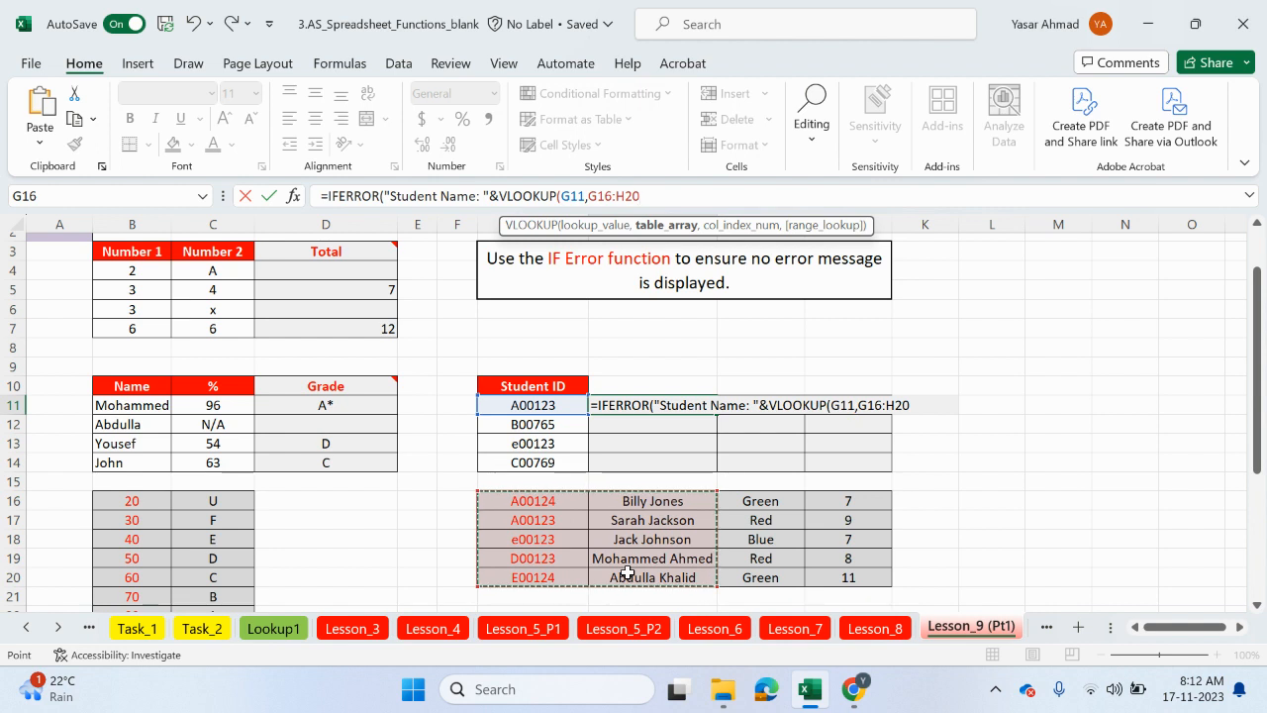
{"action": "key", "text": "F4"}
{"action": "type", "text": ","}
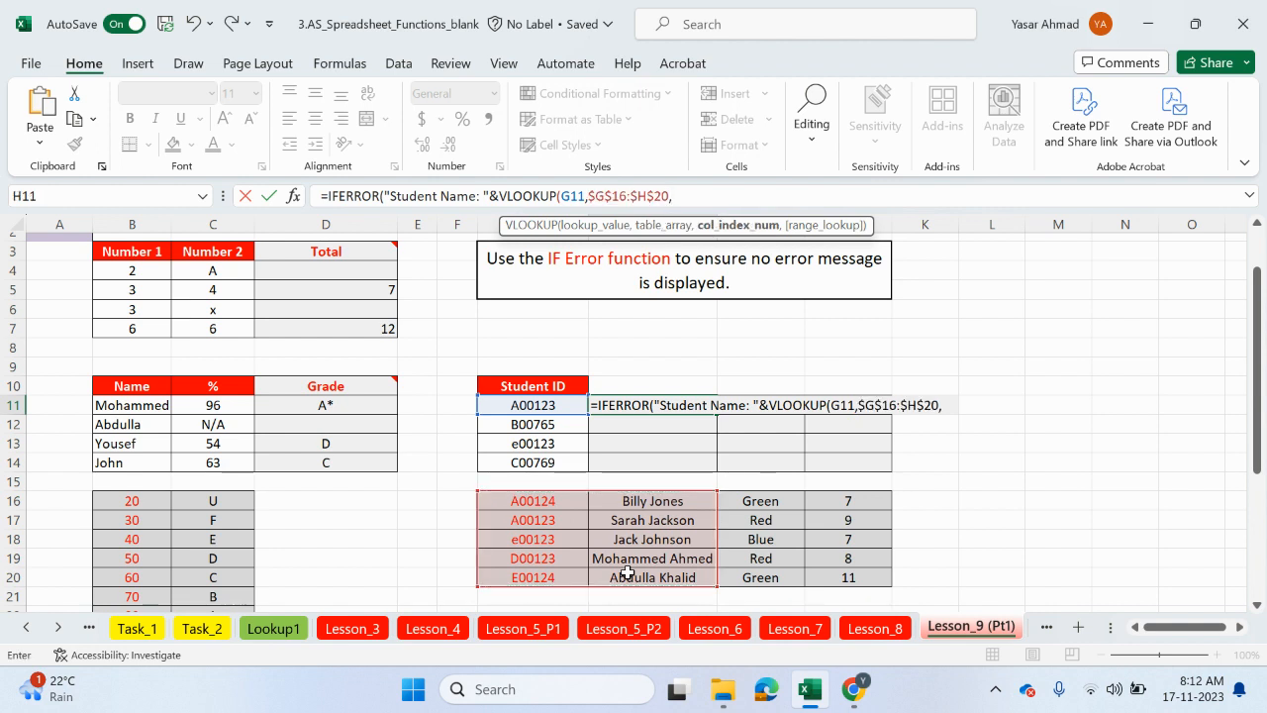
{"action": "type", "text": "2,"}
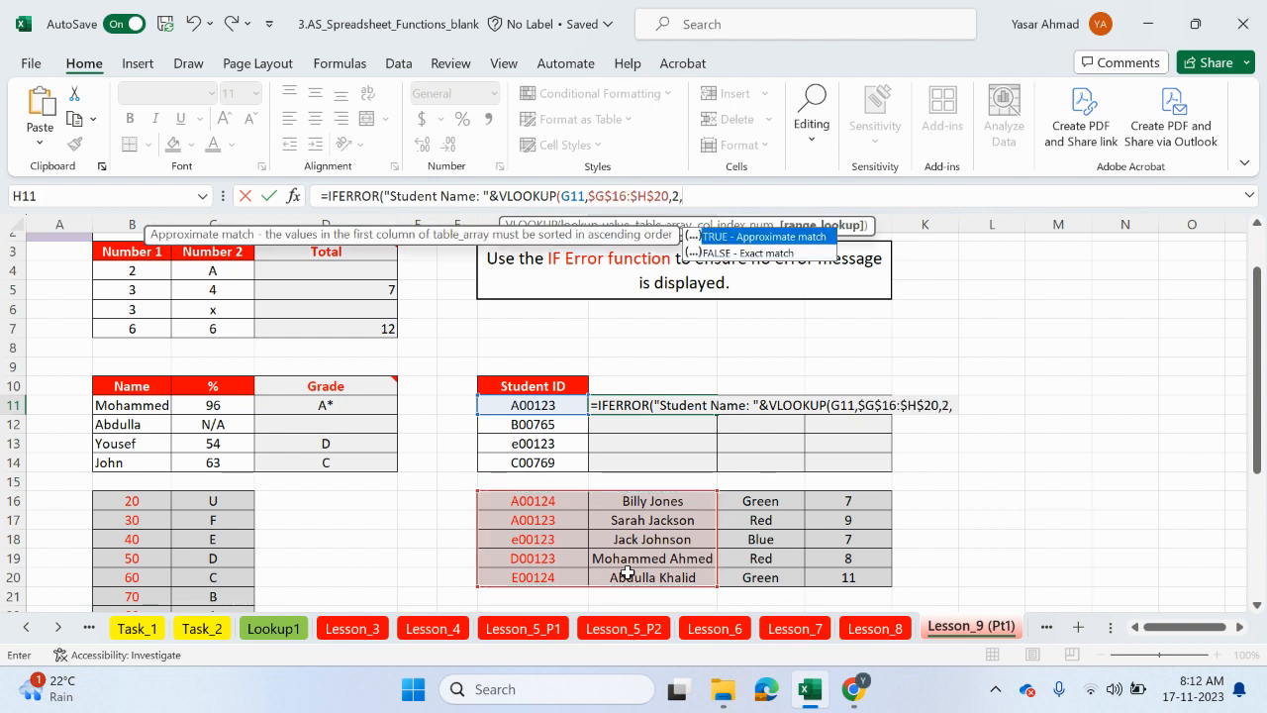
{"action": "double_click", "coordinate": [774, 254]}
{"action": "type", "text": ")"}
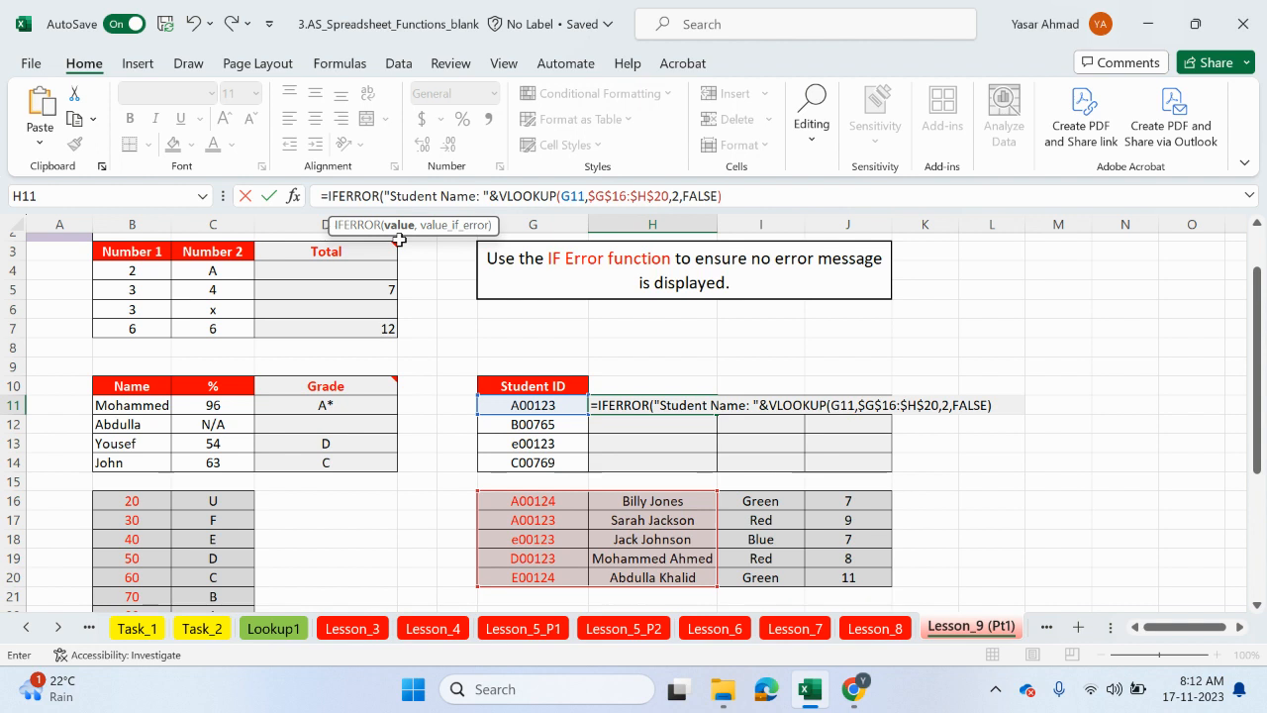
Step: Finish the H11 IFERROR with an empty-text fallback "" and autofit column H to its contents
{"action": "type", "text": ","}
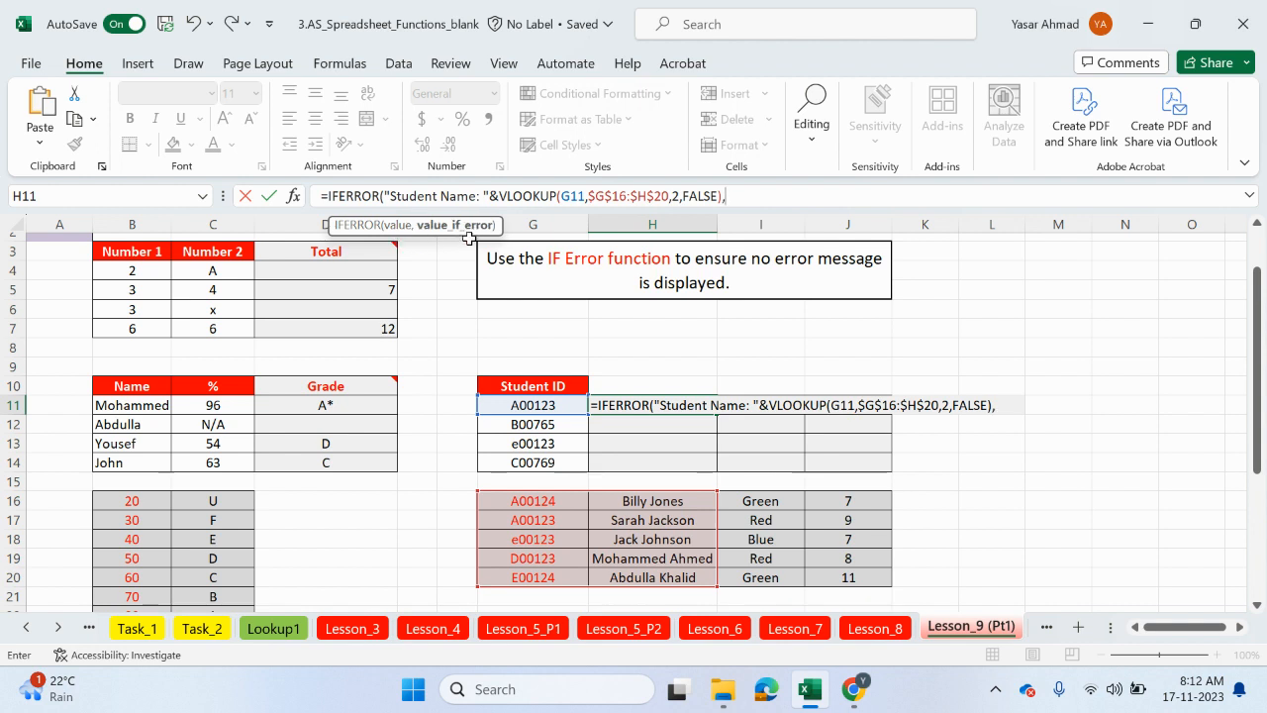
{"action": "type", "text": "\"\")"}
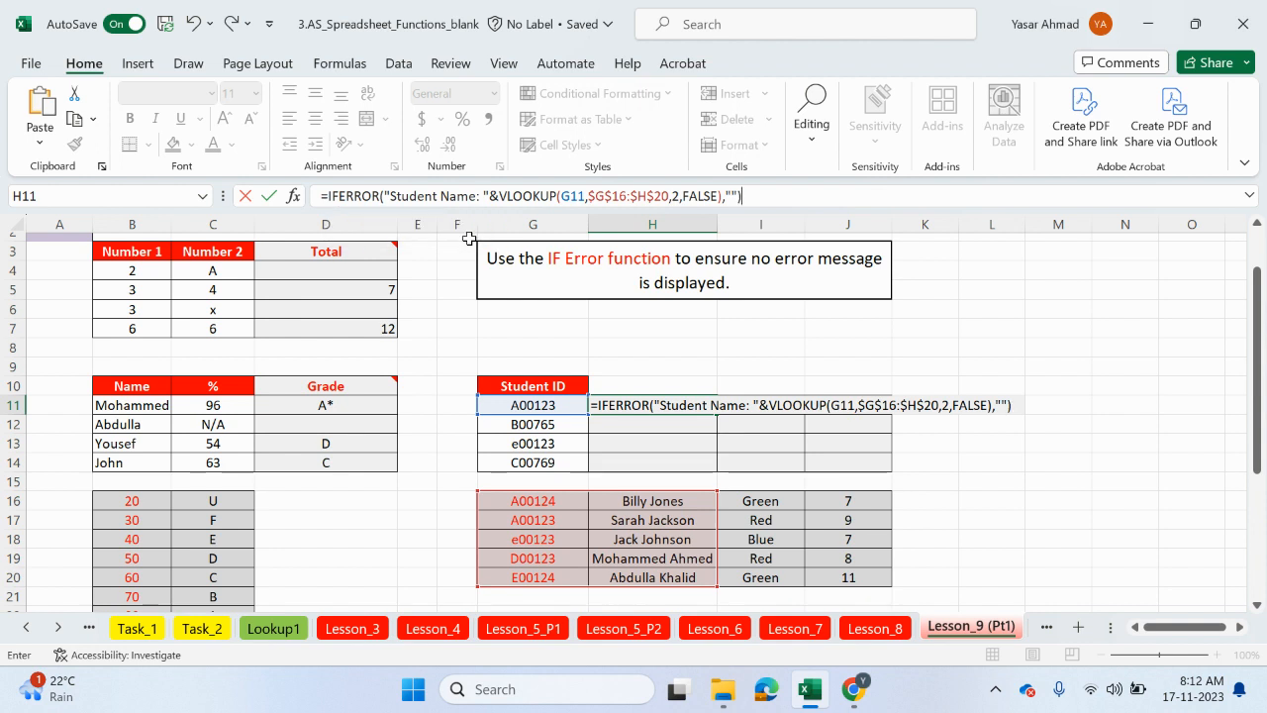
{"action": "key", "text": "Return"}
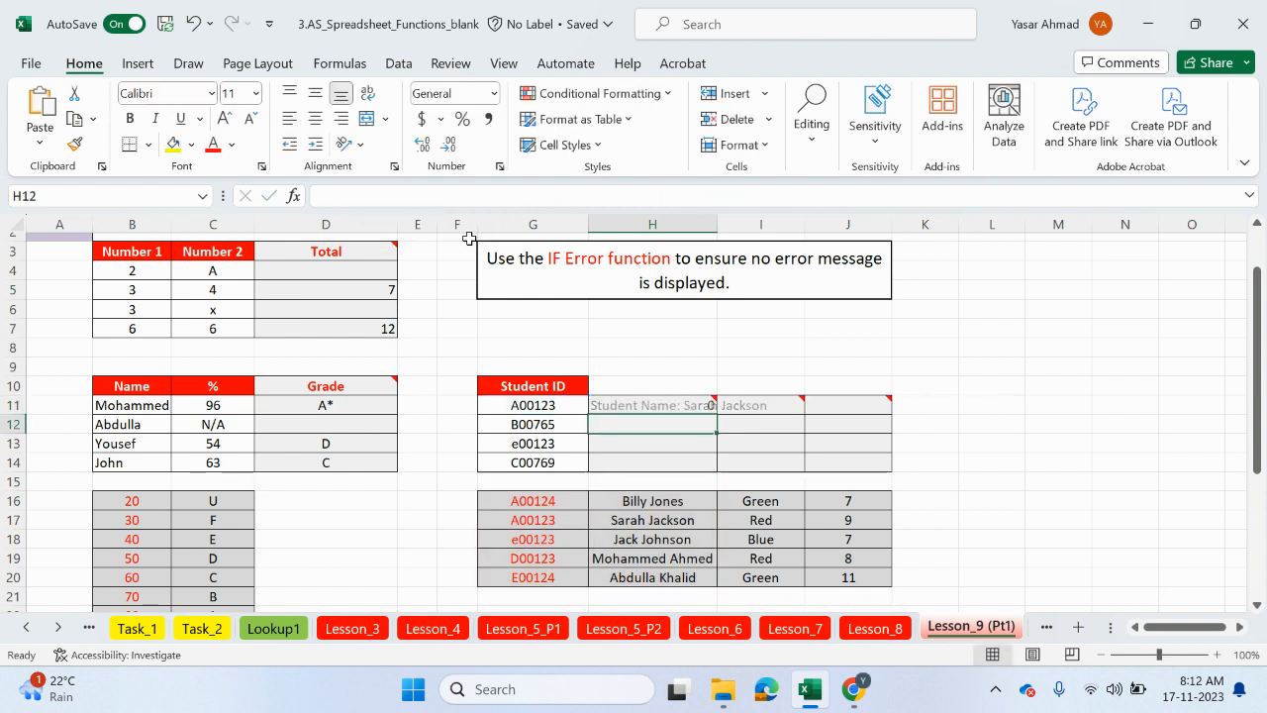
{"action": "double_click", "coordinate": [718, 231]}
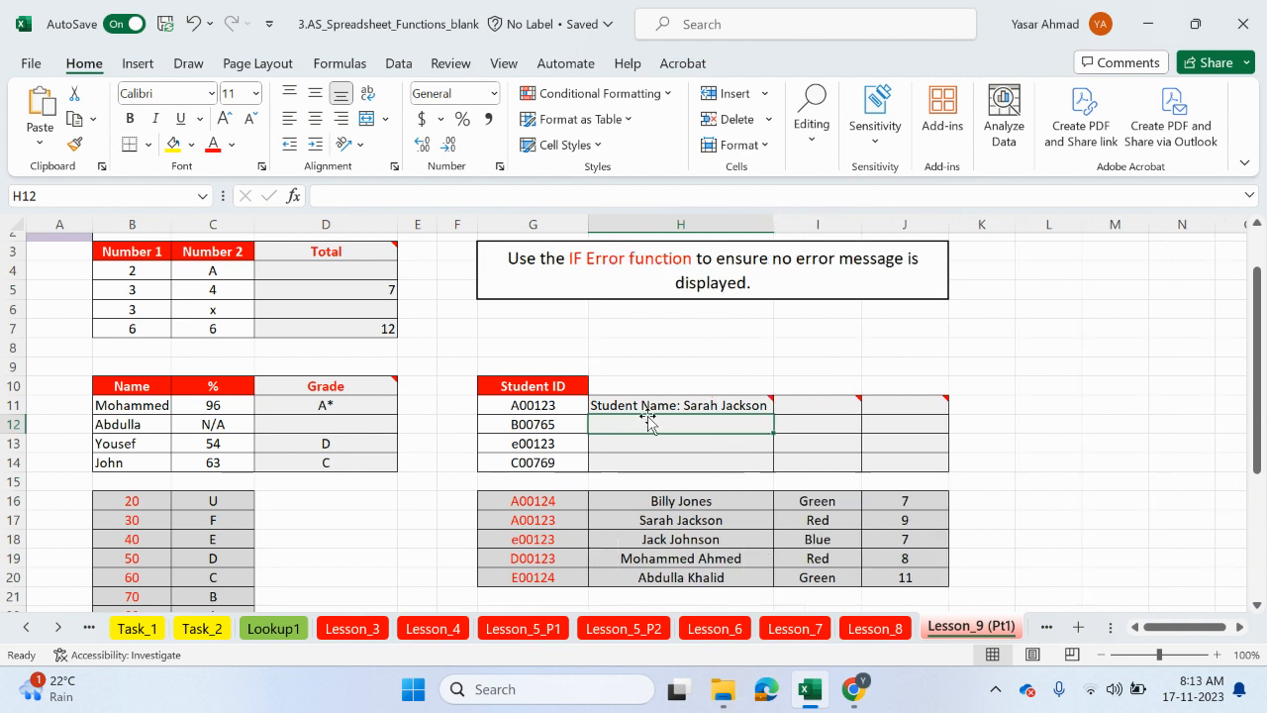
Step: Copy the H11 IFERROR student-name formula down through H14 and read the notes attached to I11 and J11
{"action": "left_click", "coordinate": [760, 404]}
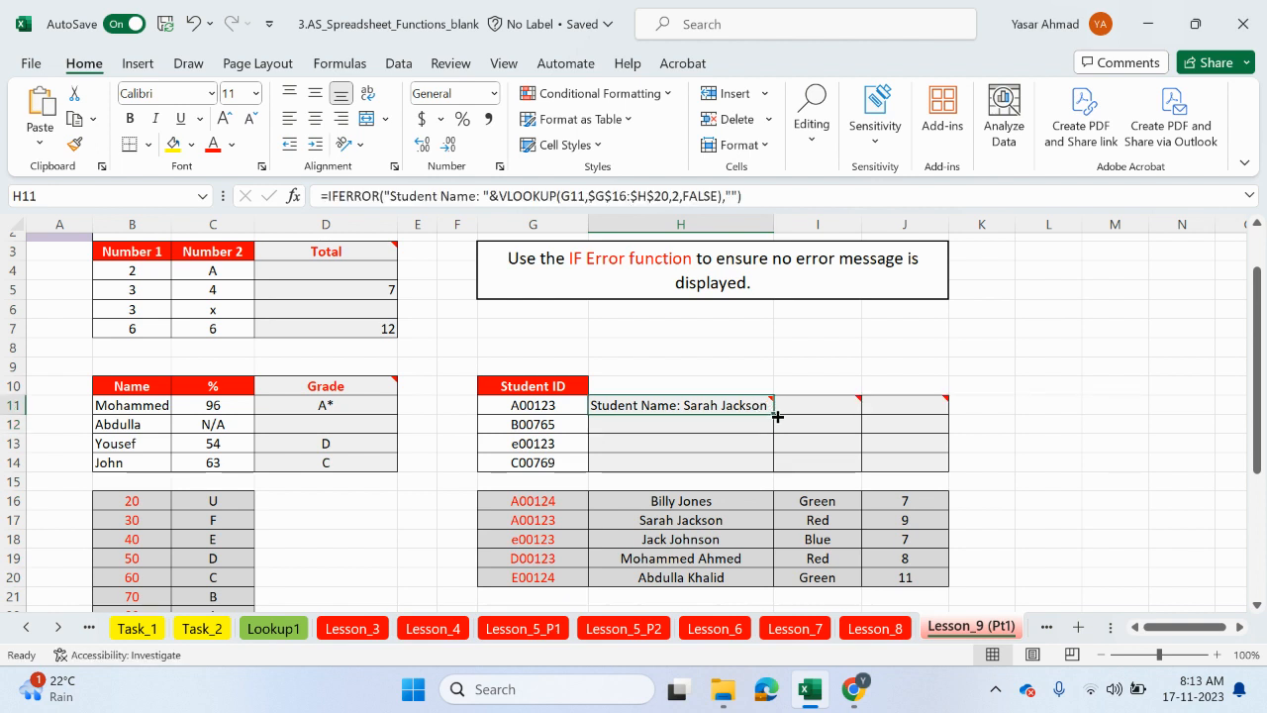
{"action": "left_click_drag", "start_coordinate": [772, 413], "coordinate": [773, 465]}
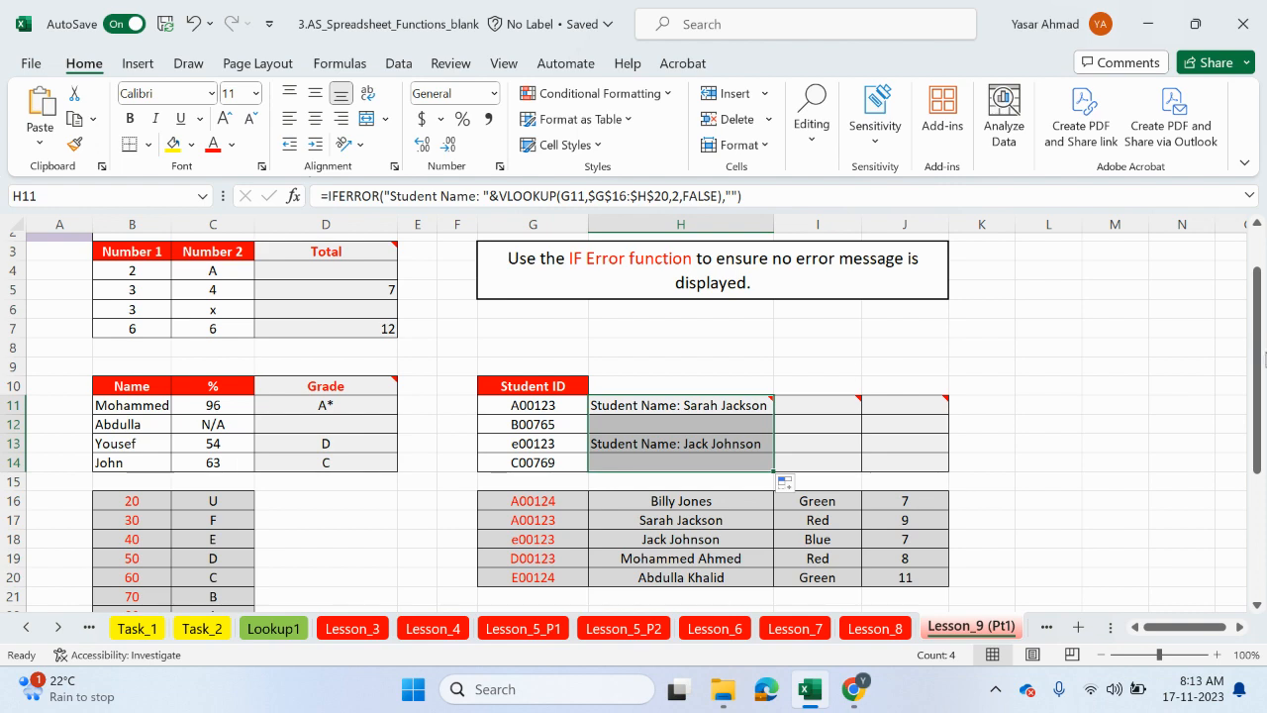
{"action": "left_click_drag", "start_coordinate": [1263, 356], "coordinate": [1264, 325]}
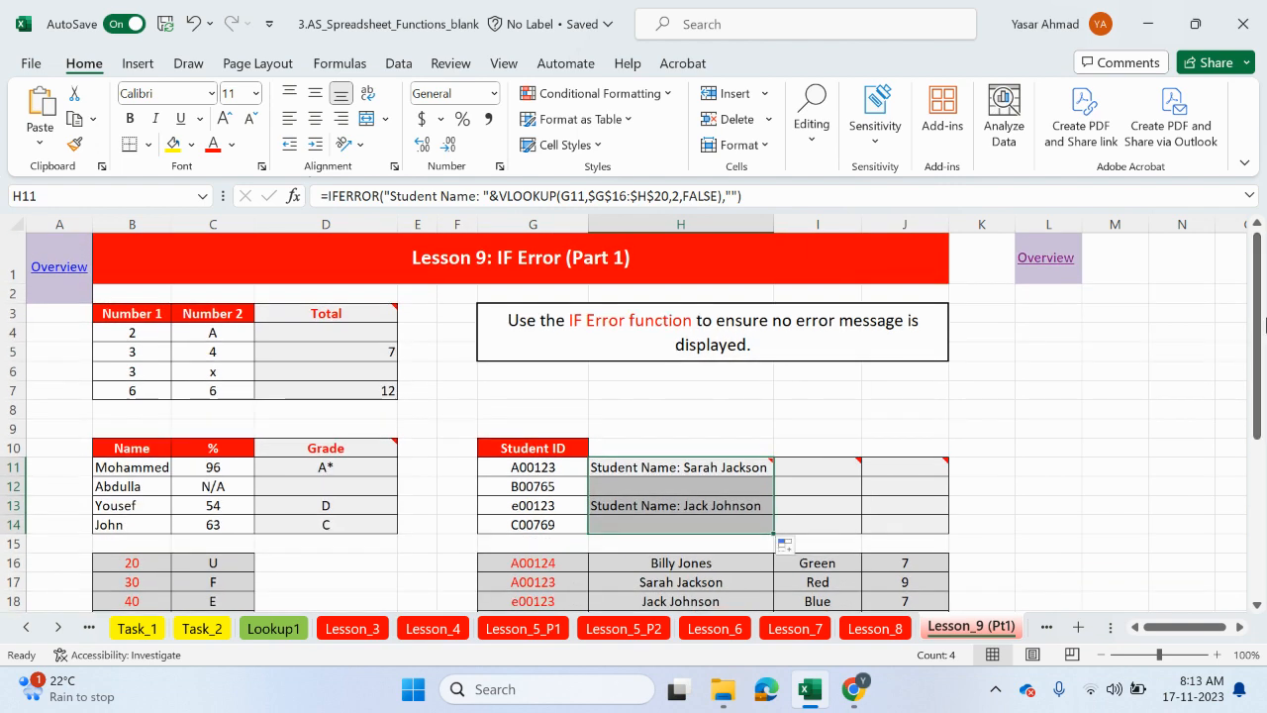
{"action": "mouse_move", "coordinate": [843, 459]}
{"action": "mouse_move", "coordinate": [935, 464]}
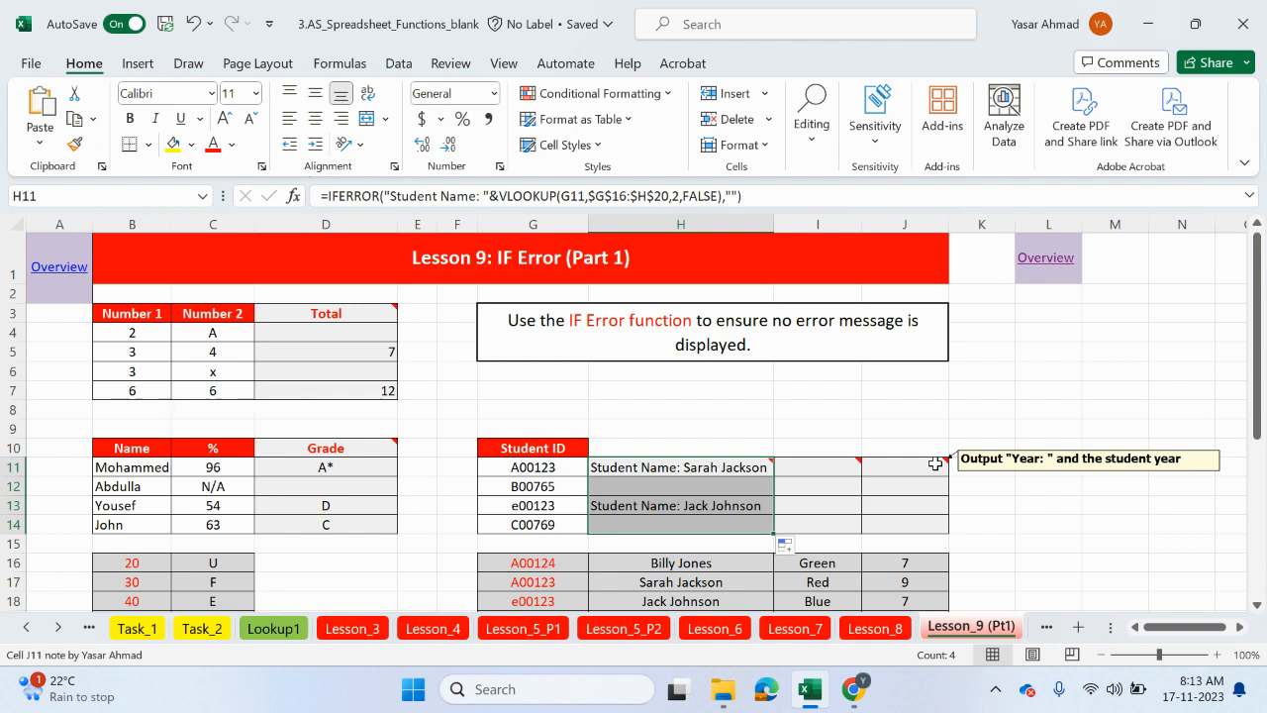
{"action": "left_click", "coordinate": [853, 689]}
{"action": "left_click", "coordinate": [900, 598]}
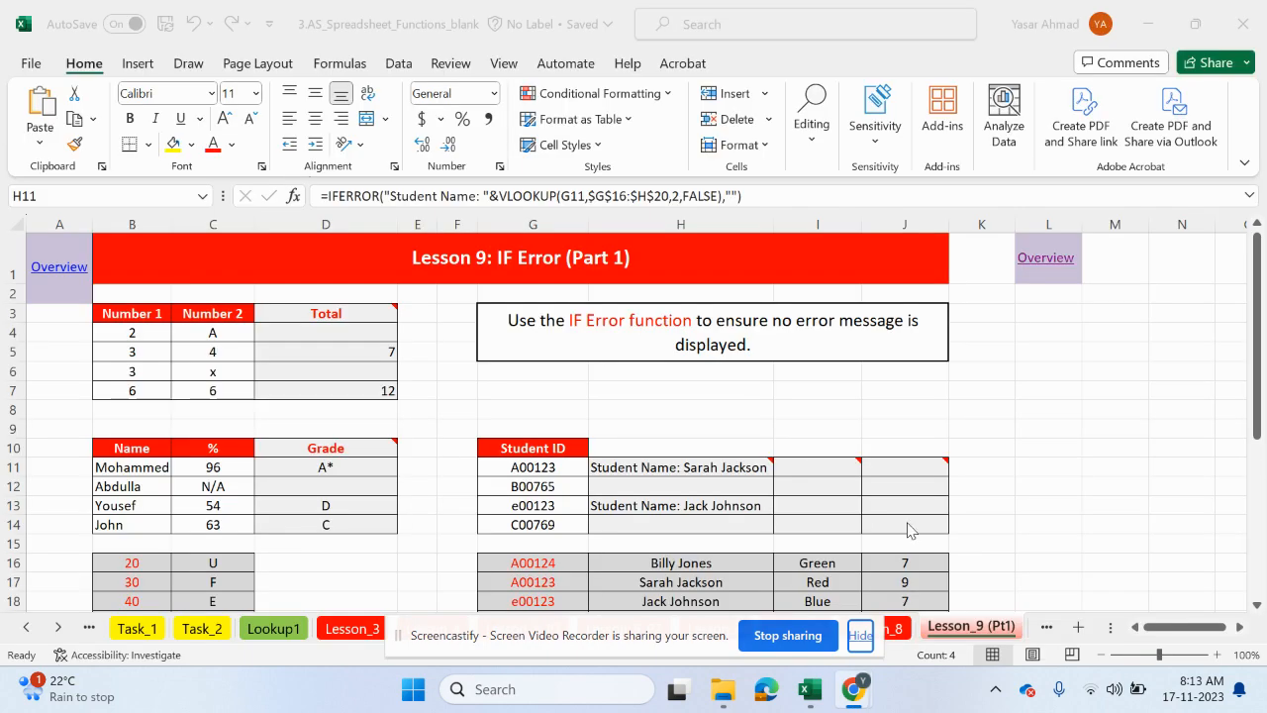
{"action": "left_click", "coordinate": [864, 678]}
{"action": "left_click", "coordinate": [792, 603]}
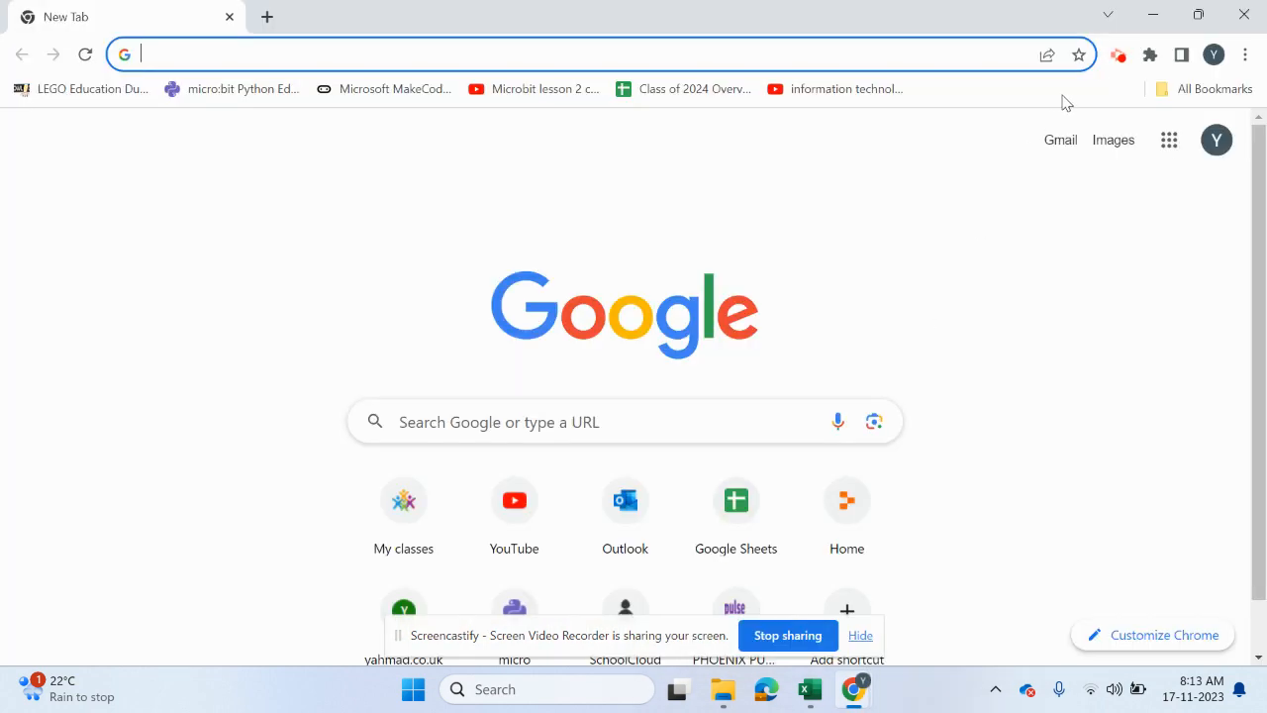